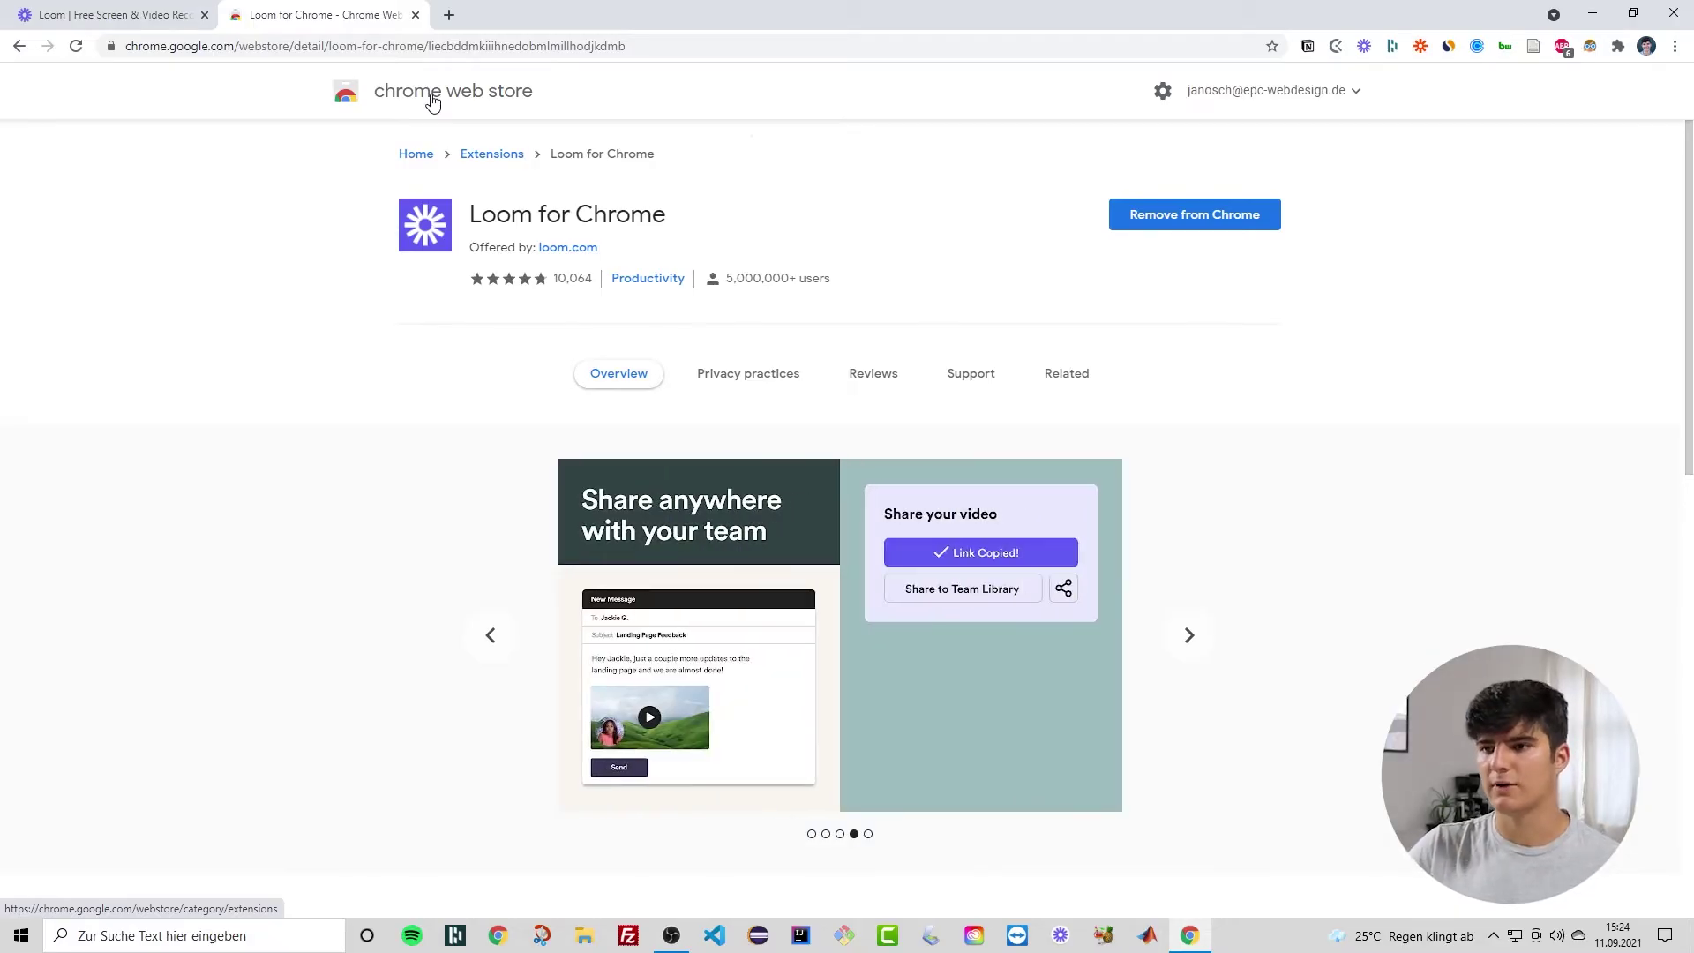
Switch to the Loom tab, revisit the Loom for Chrome store page, then return to the Personal Library.
{"action": "left_click", "coordinate": [133, 15]}
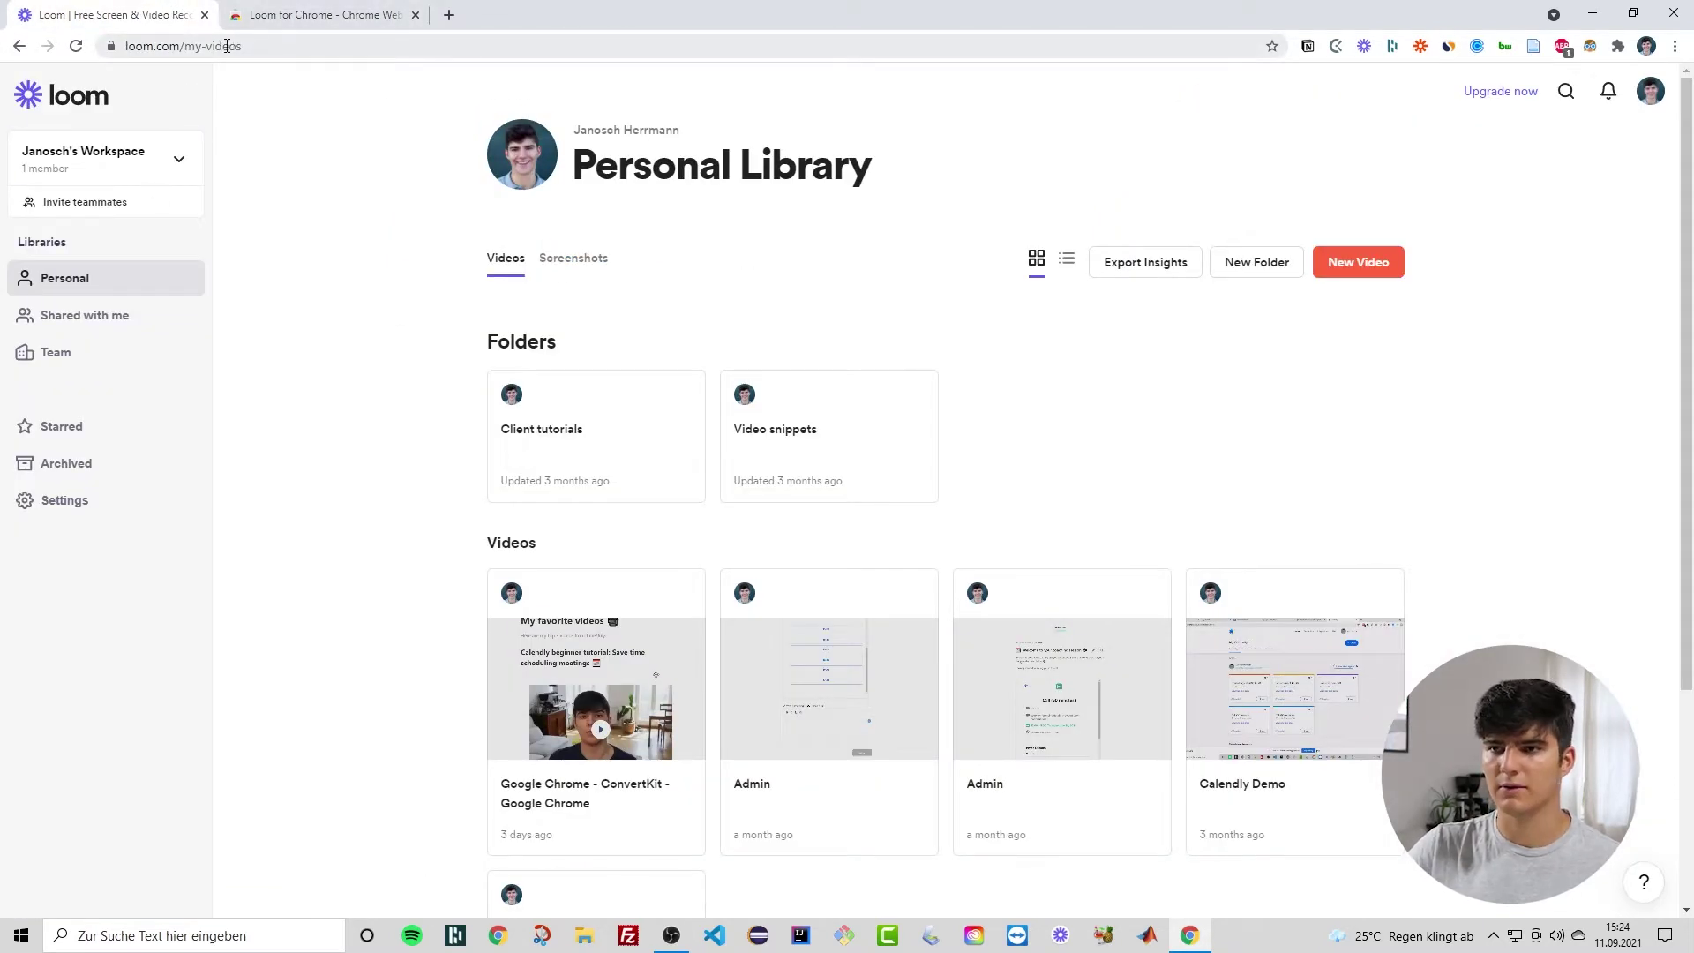
{"action": "left_click", "coordinate": [293, 21]}
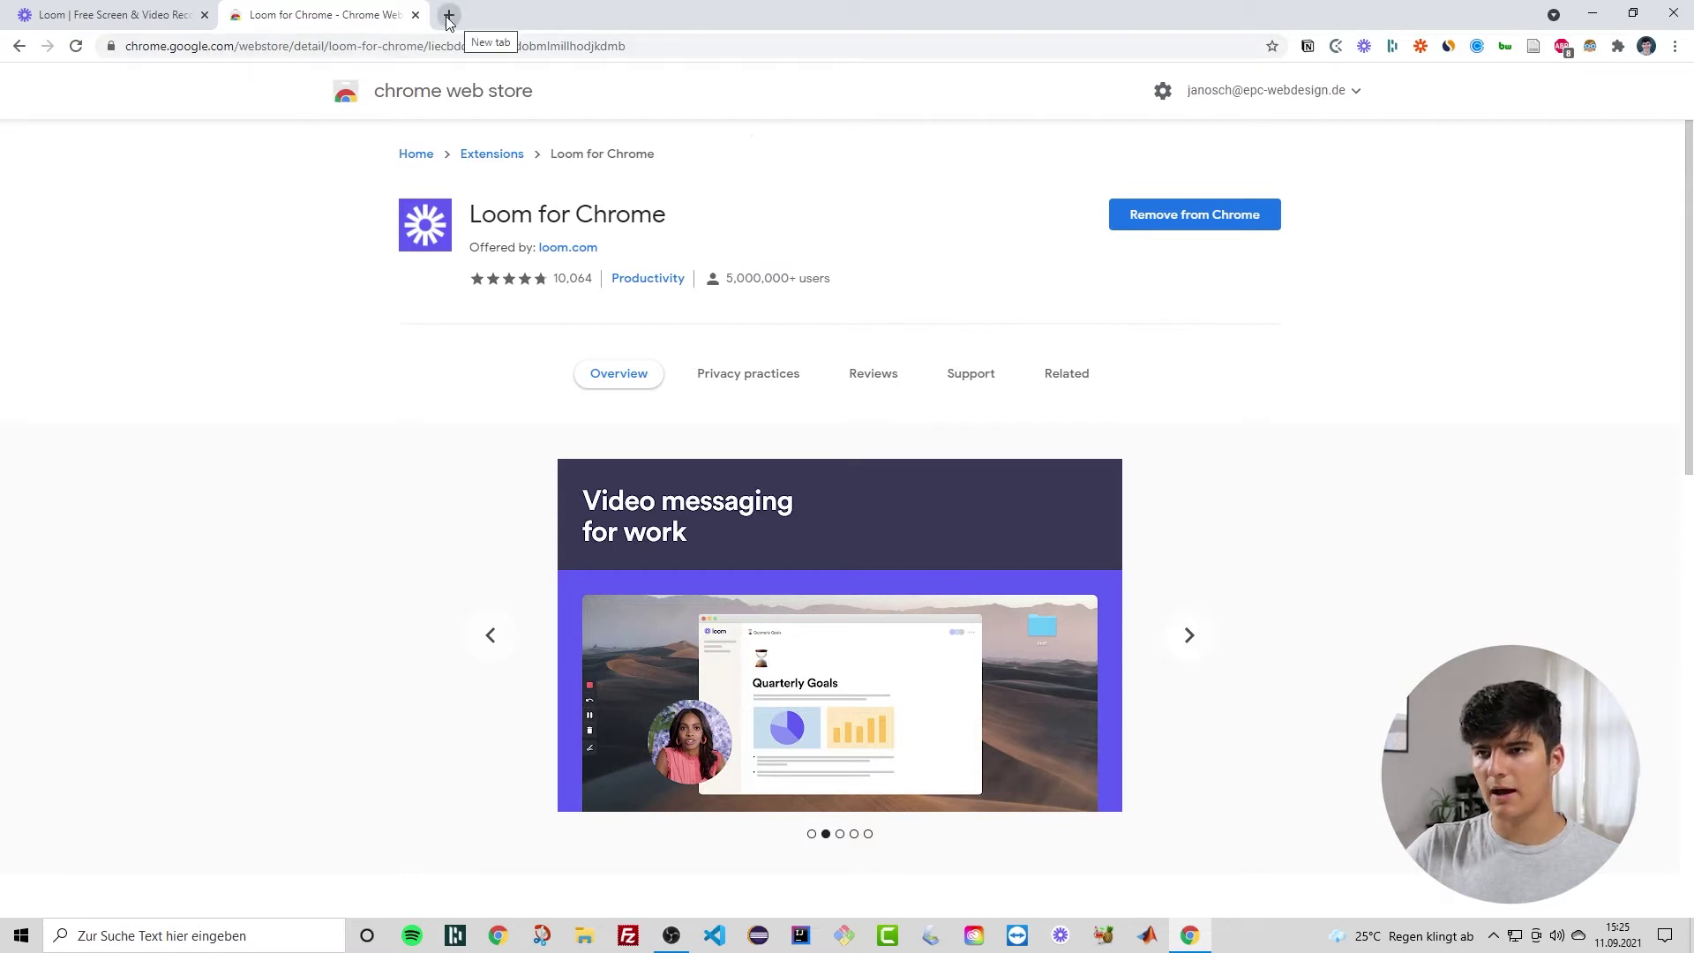
{"action": "left_click", "coordinate": [115, 9]}
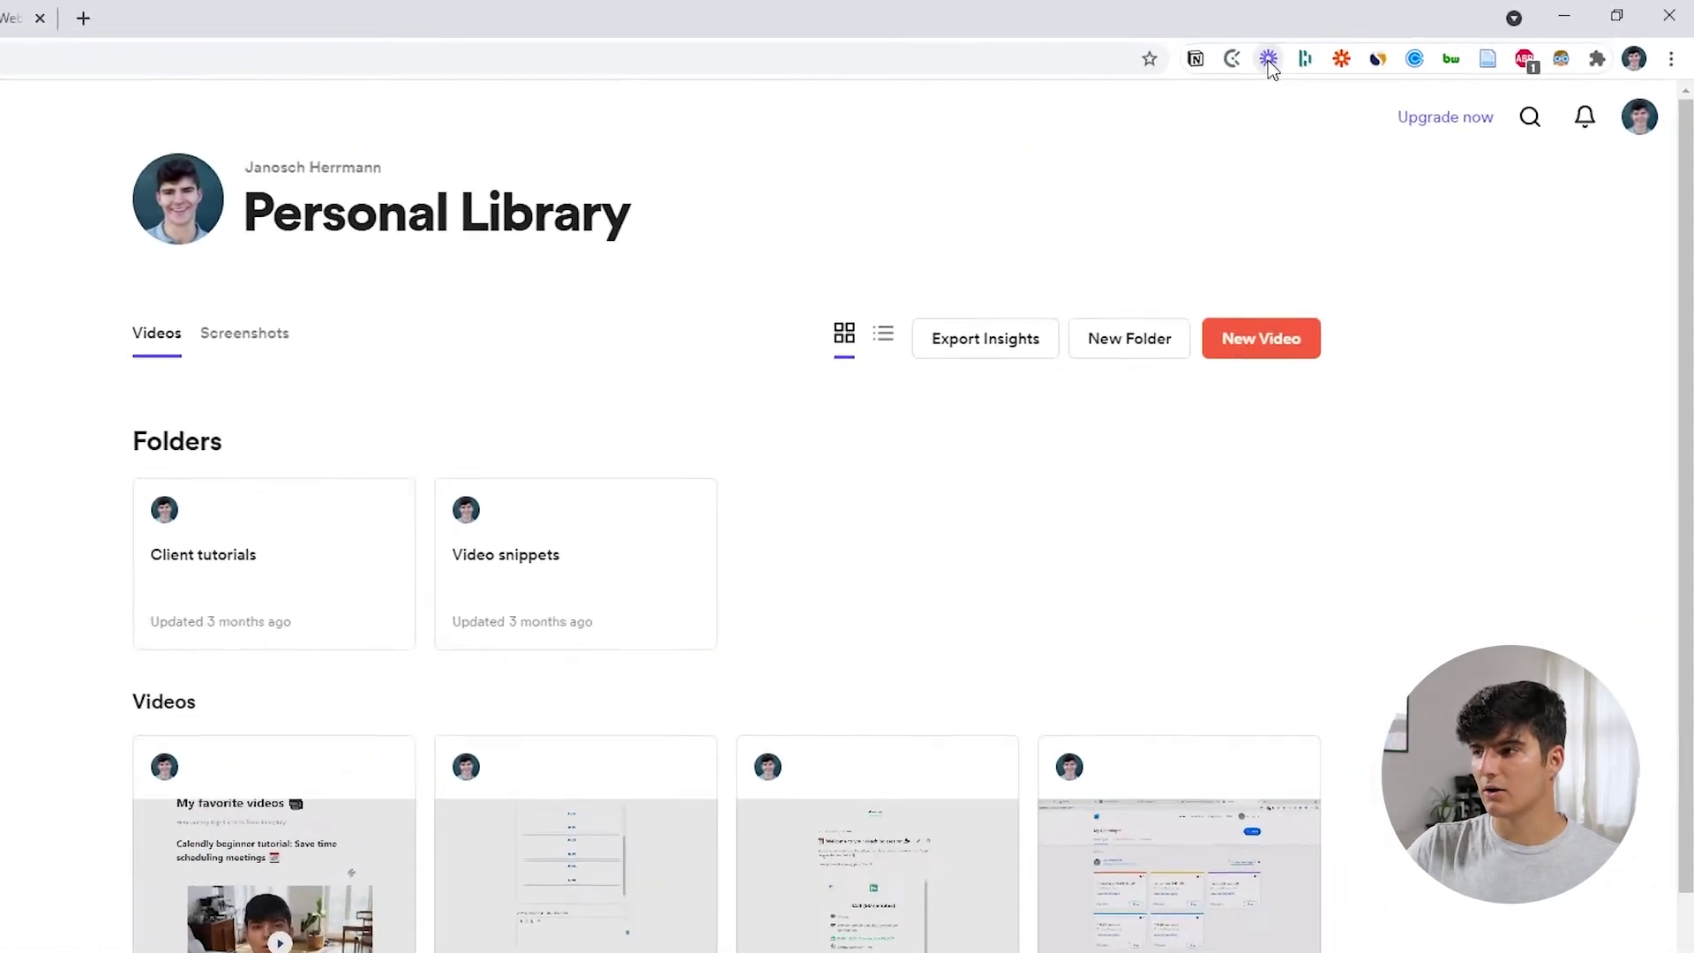
{"action": "left_click", "coordinate": [1157, 73]}
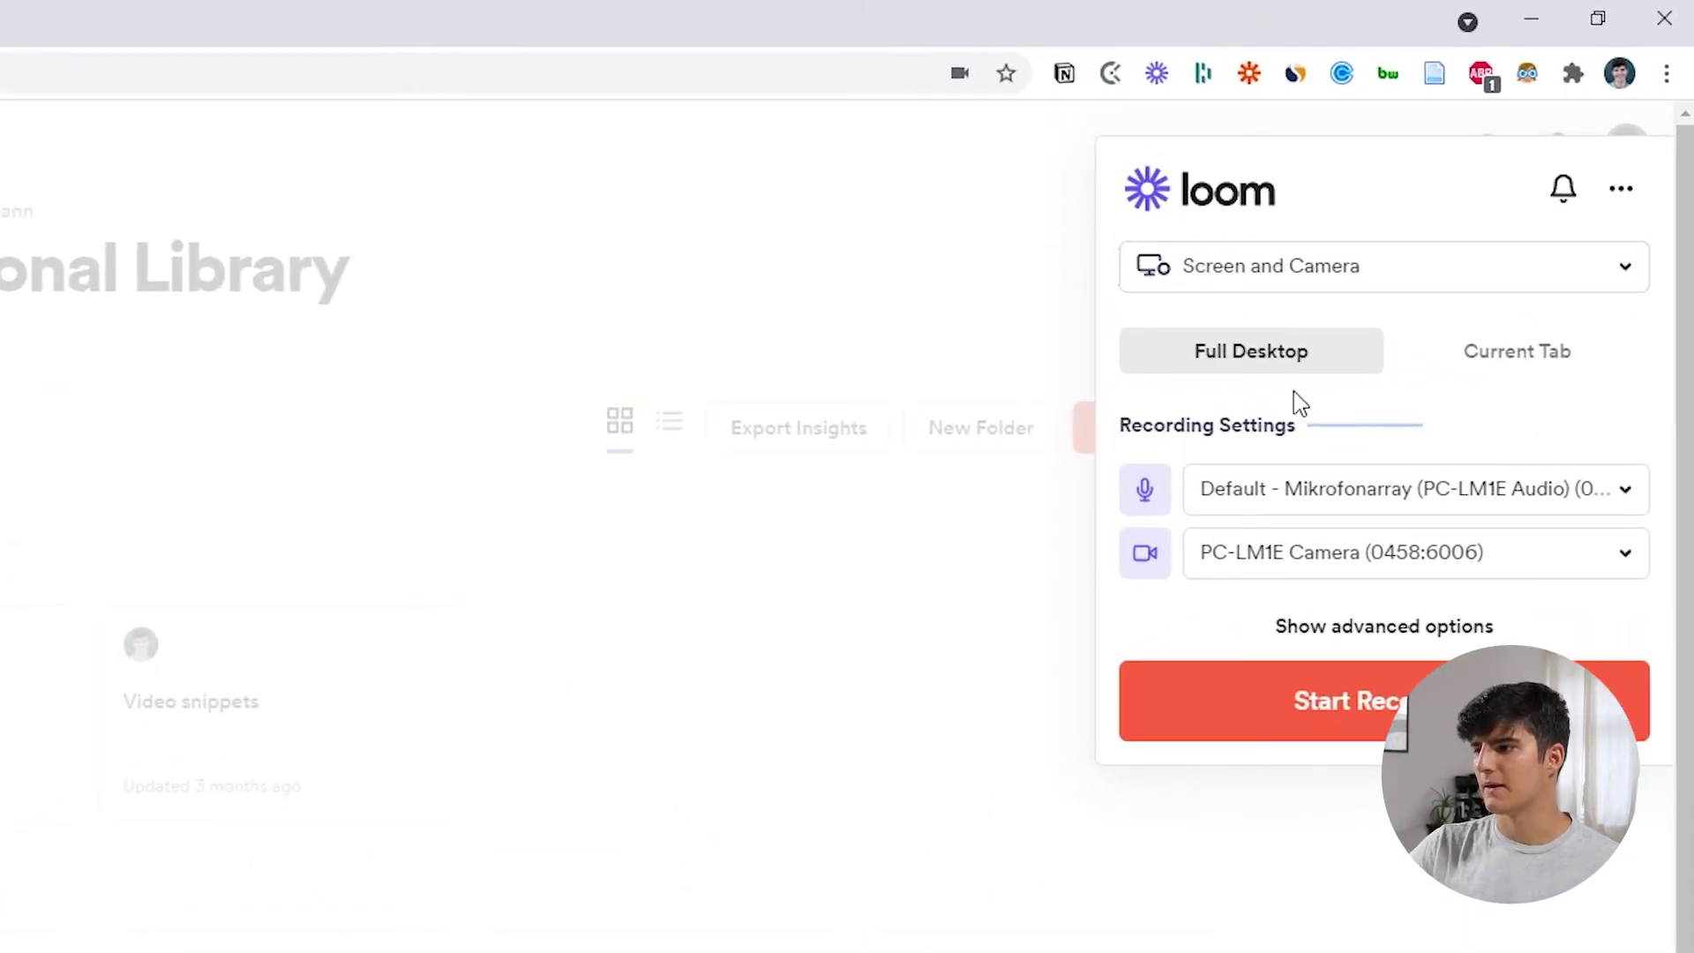
{"action": "left_click", "coordinate": [1278, 287]}
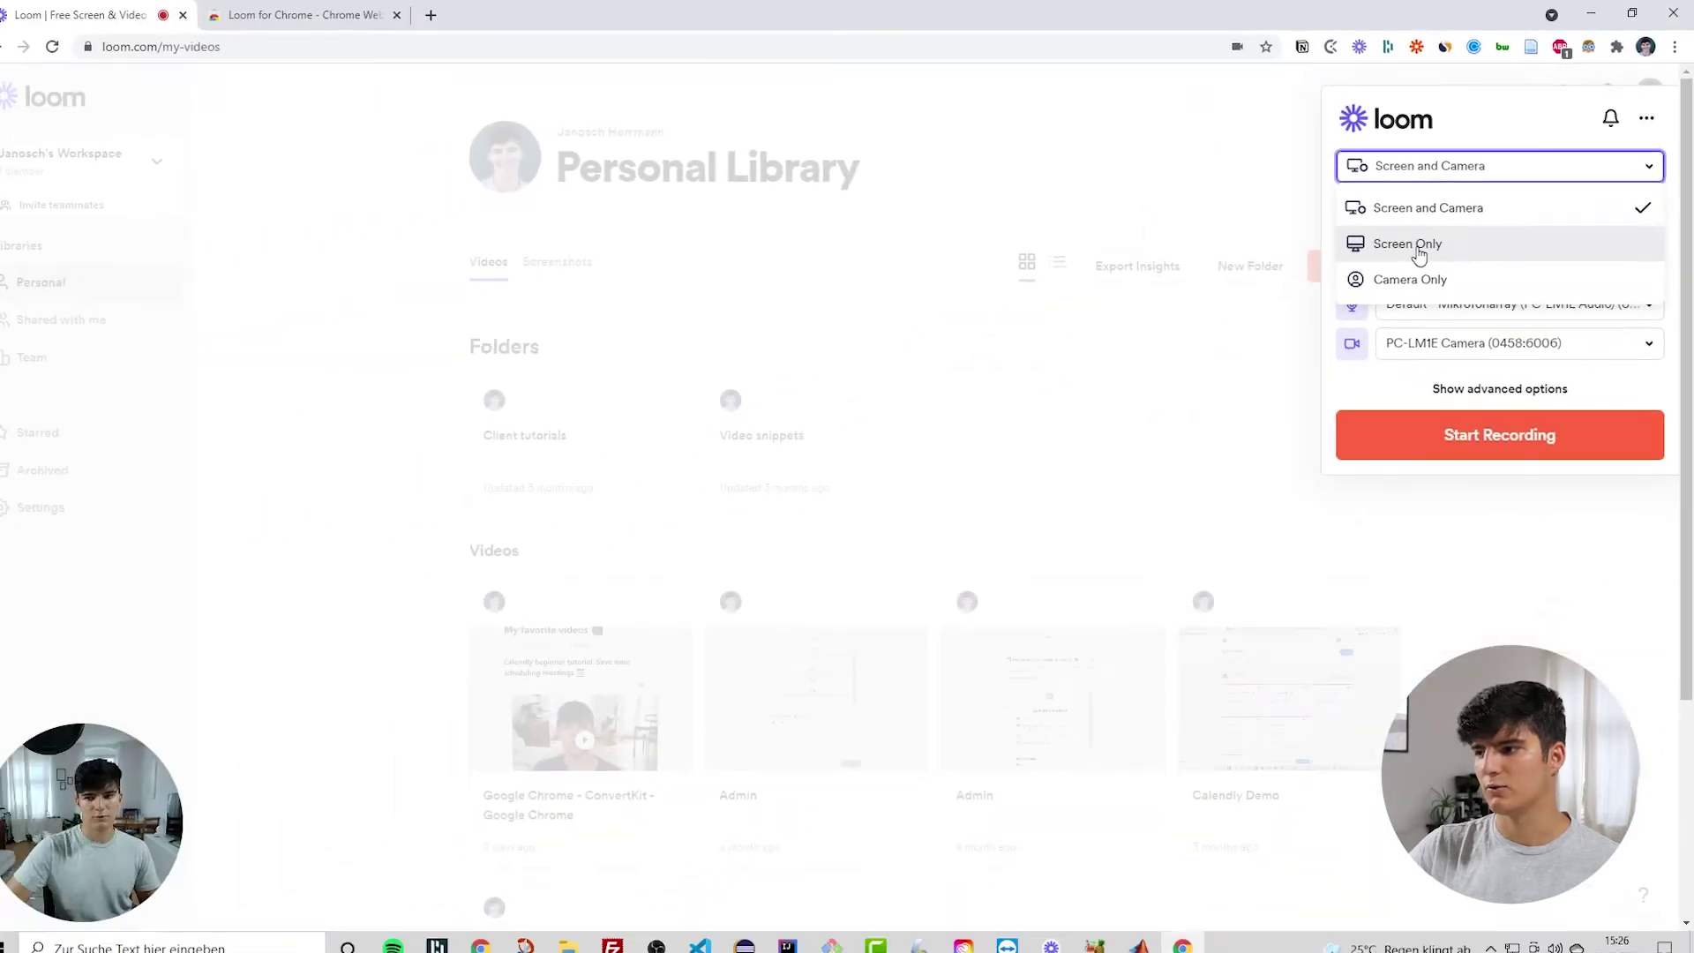
{"action": "left_click", "coordinate": [1419, 254]}
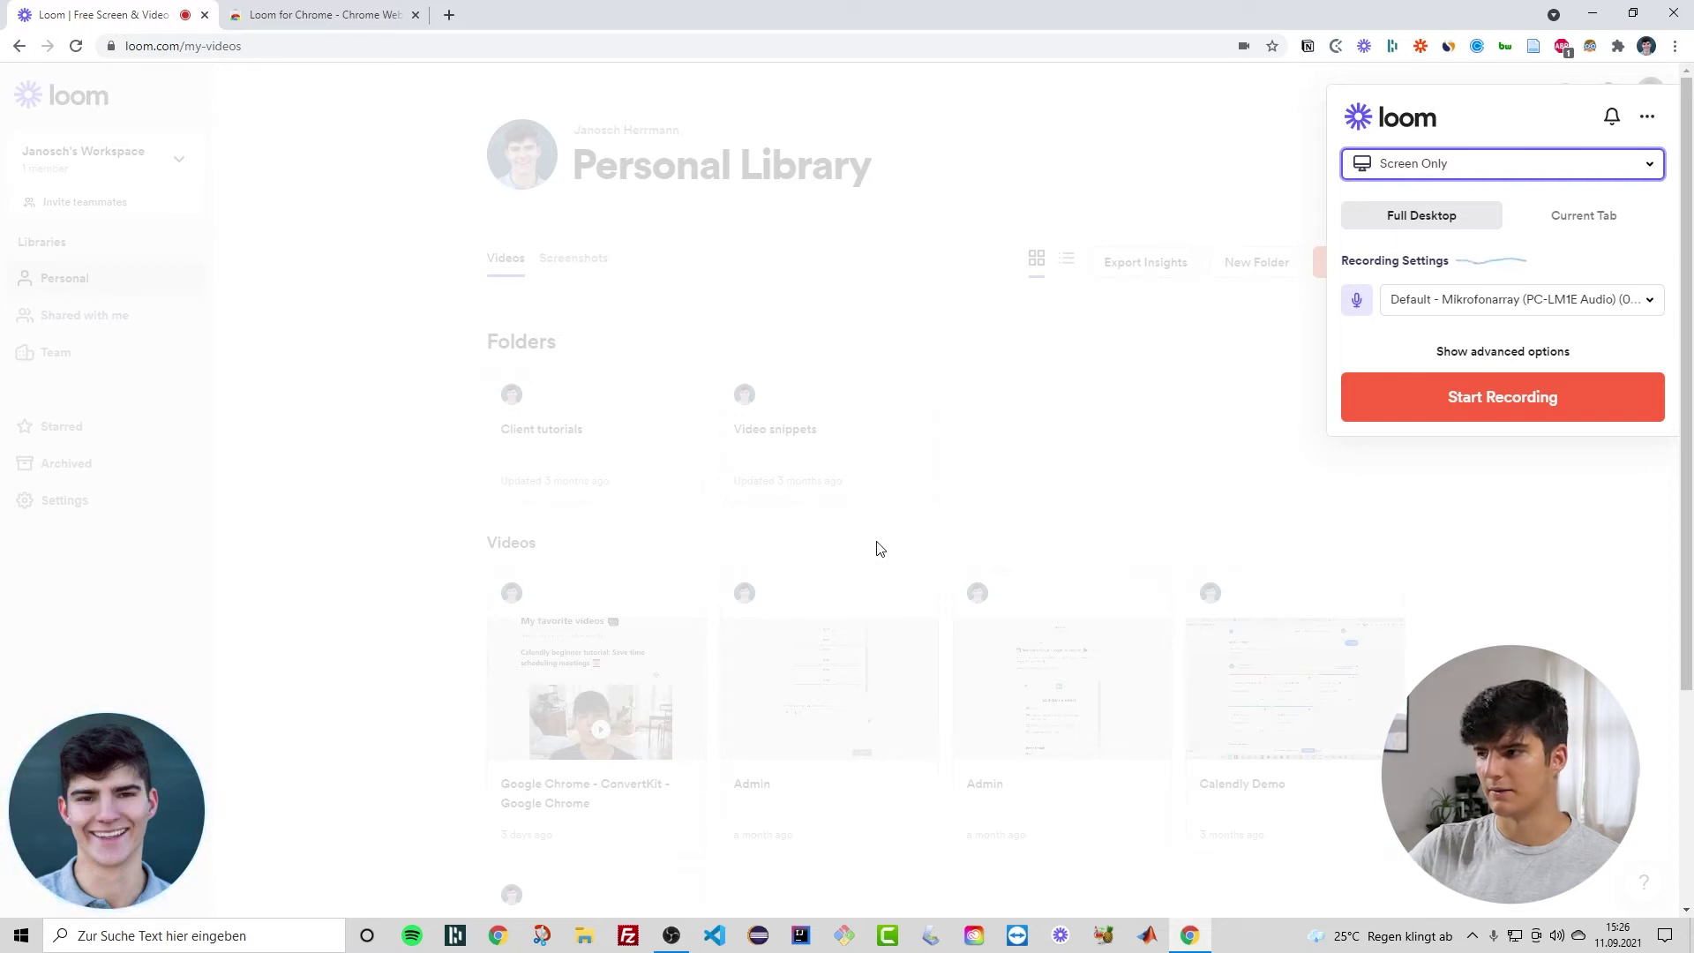
{"action": "left_click", "coordinate": [1410, 173]}
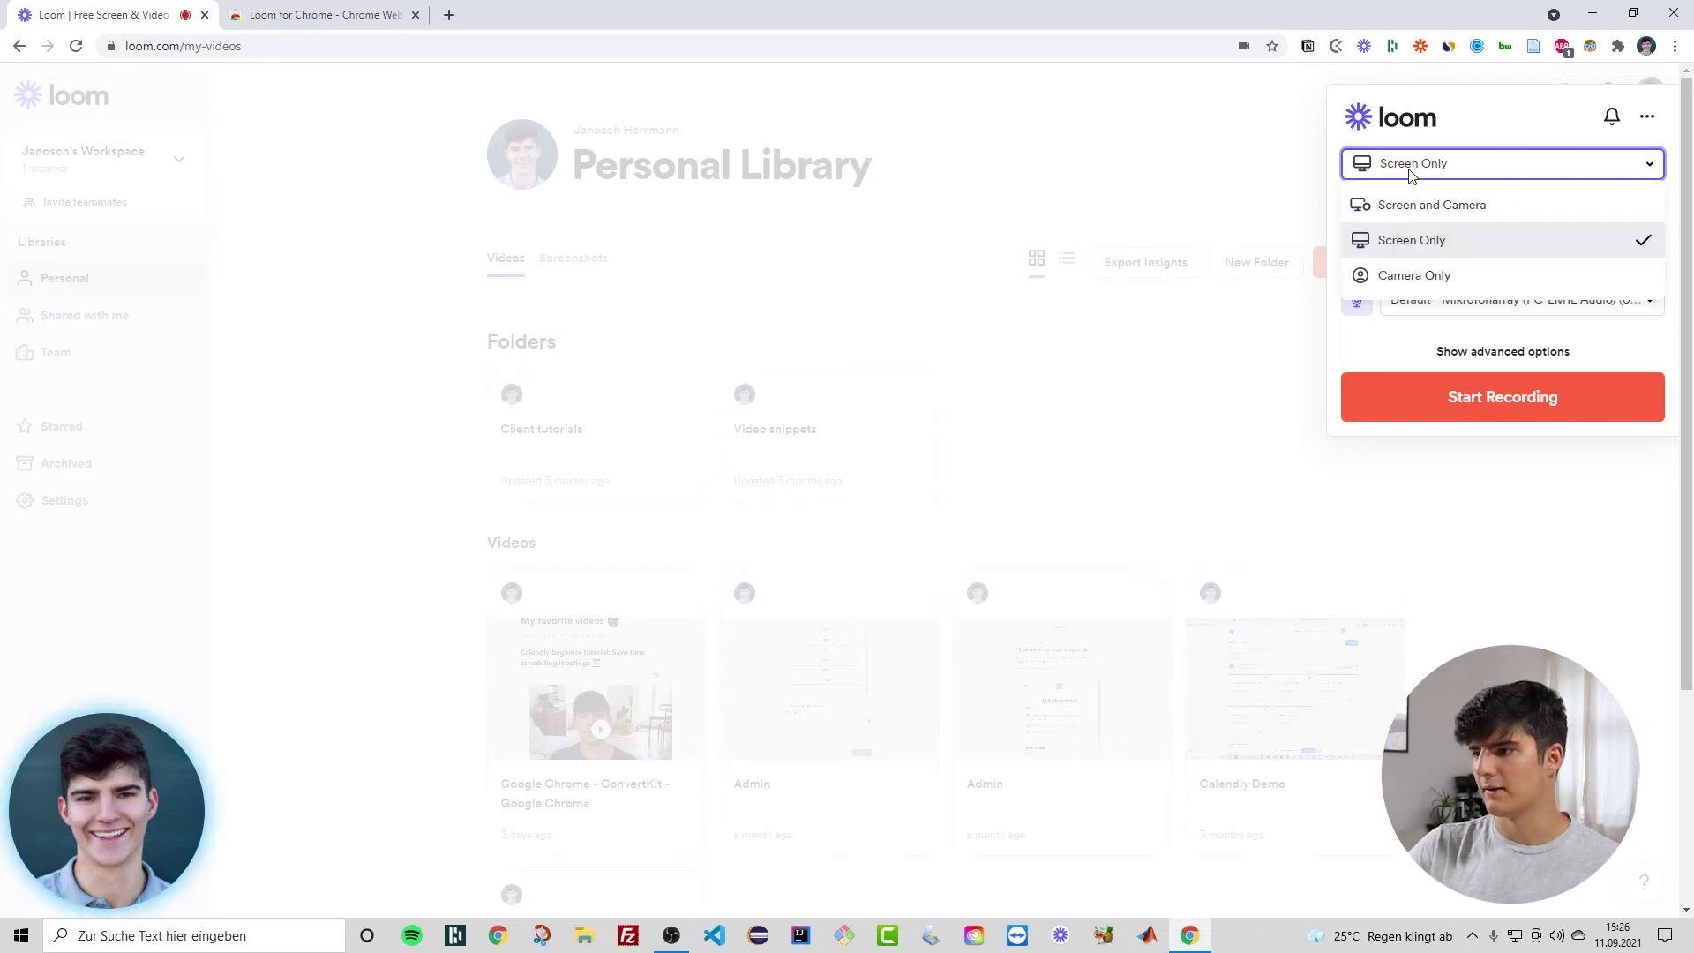
{"action": "left_click", "coordinate": [1382, 278]}
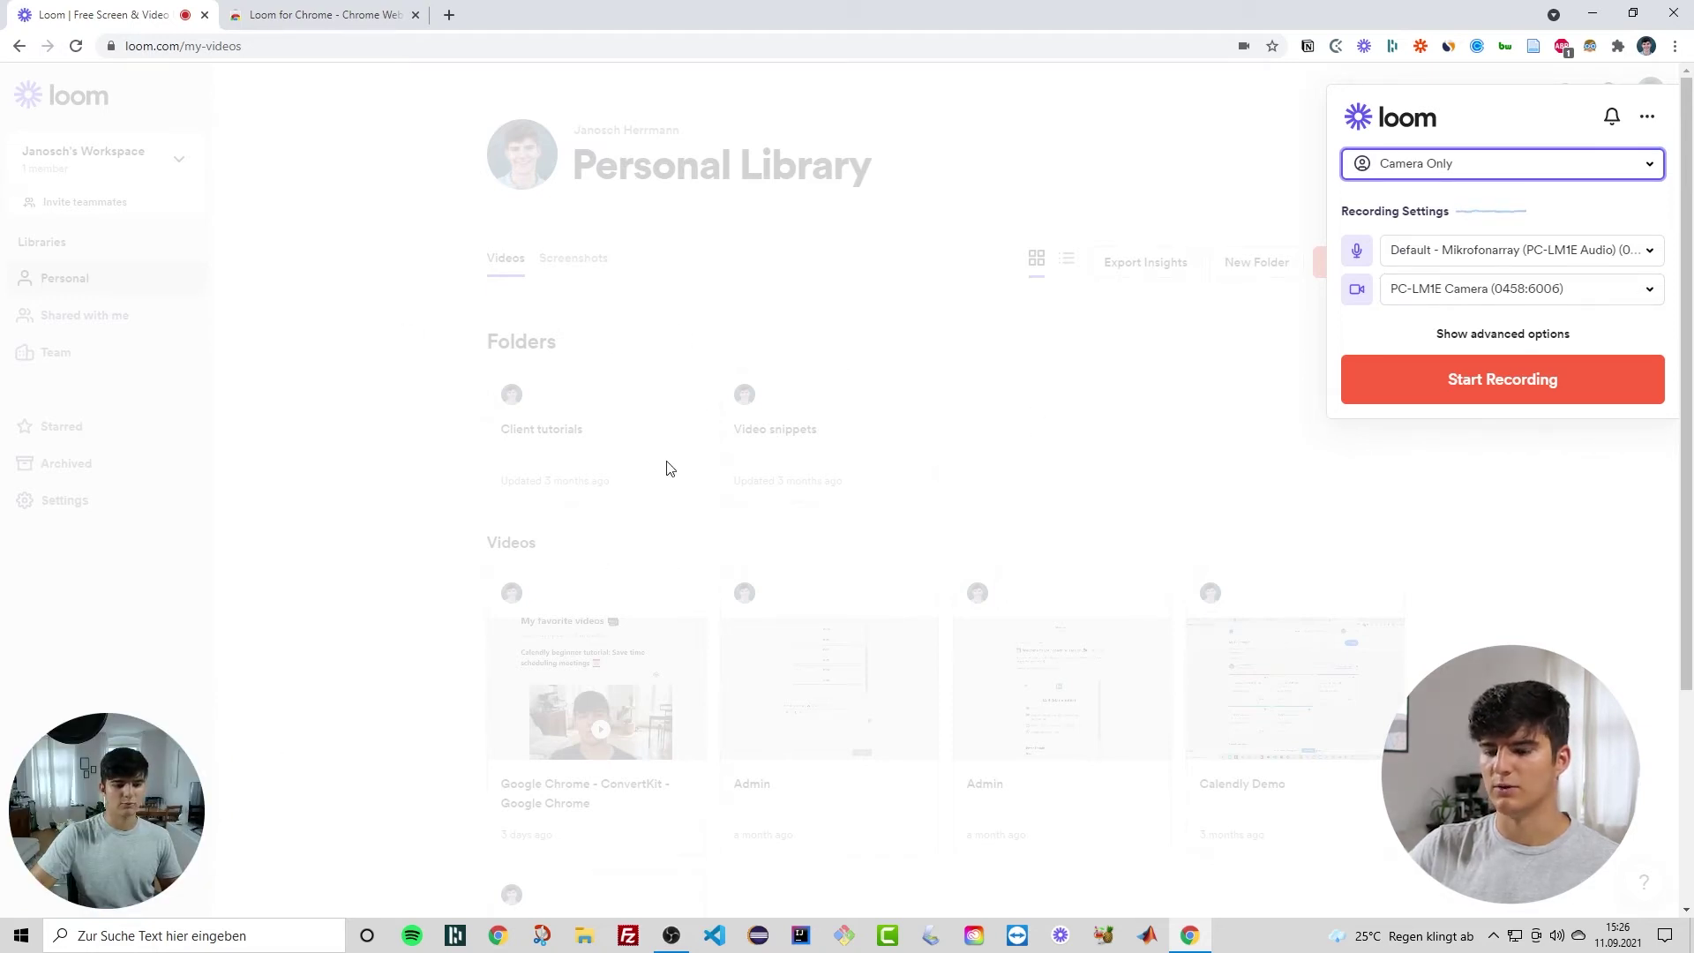
{"action": "left_click", "coordinate": [1427, 166]}
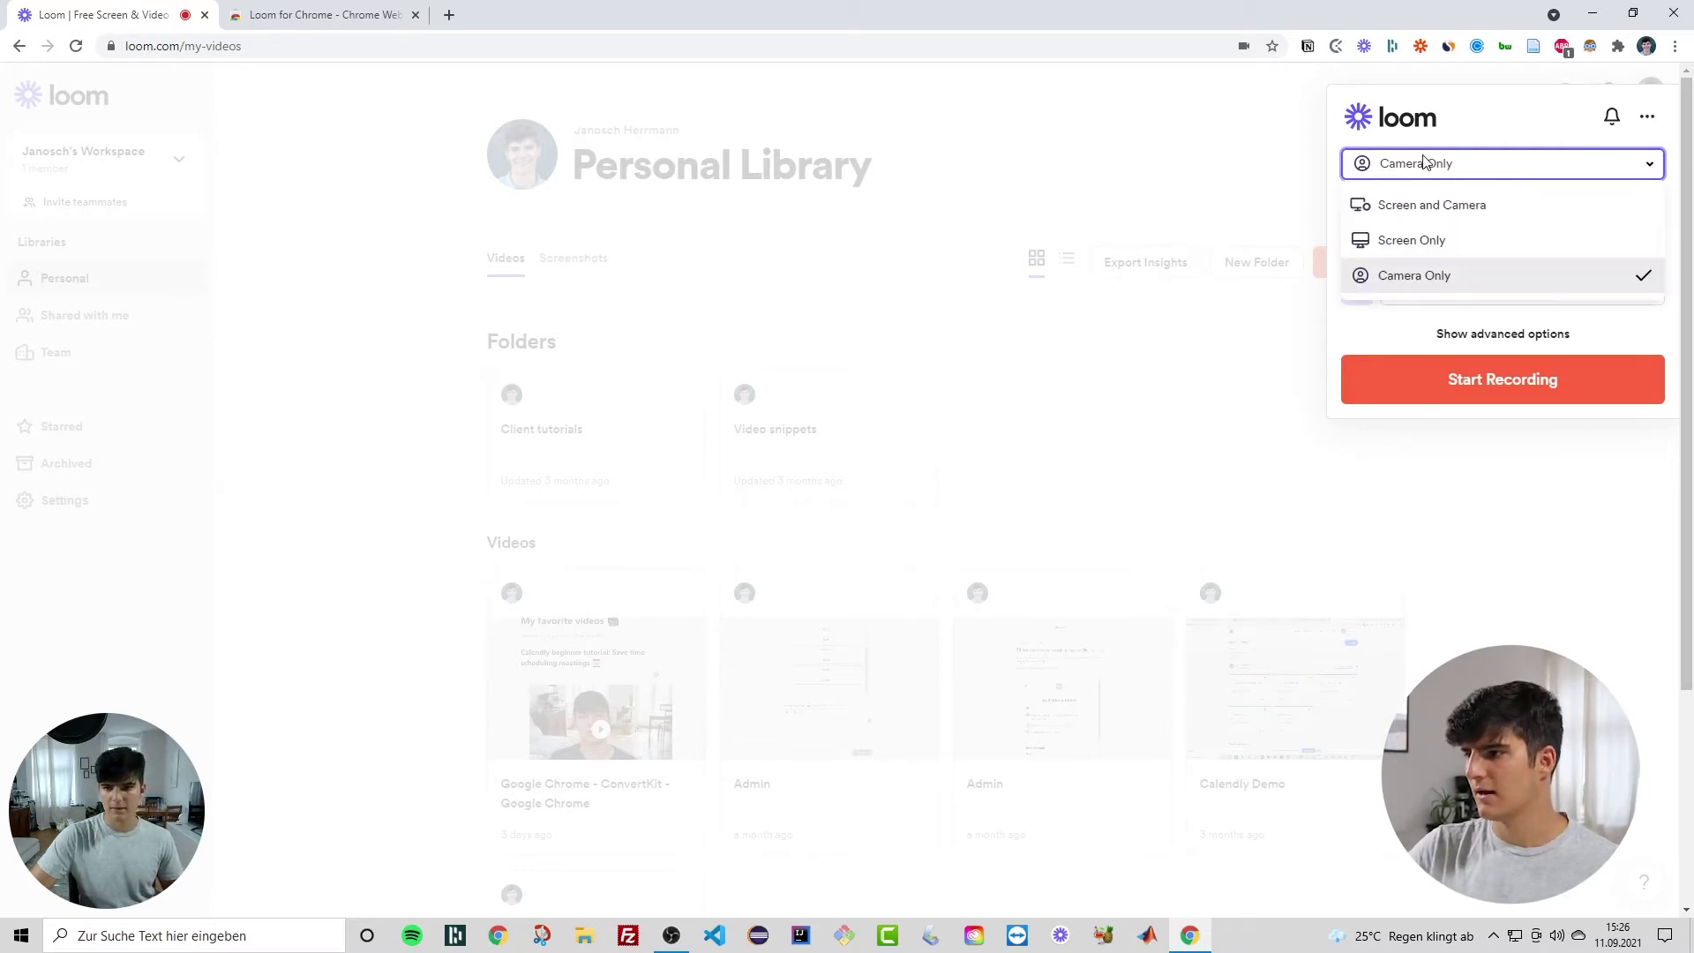
{"action": "left_click", "coordinate": [1423, 214]}
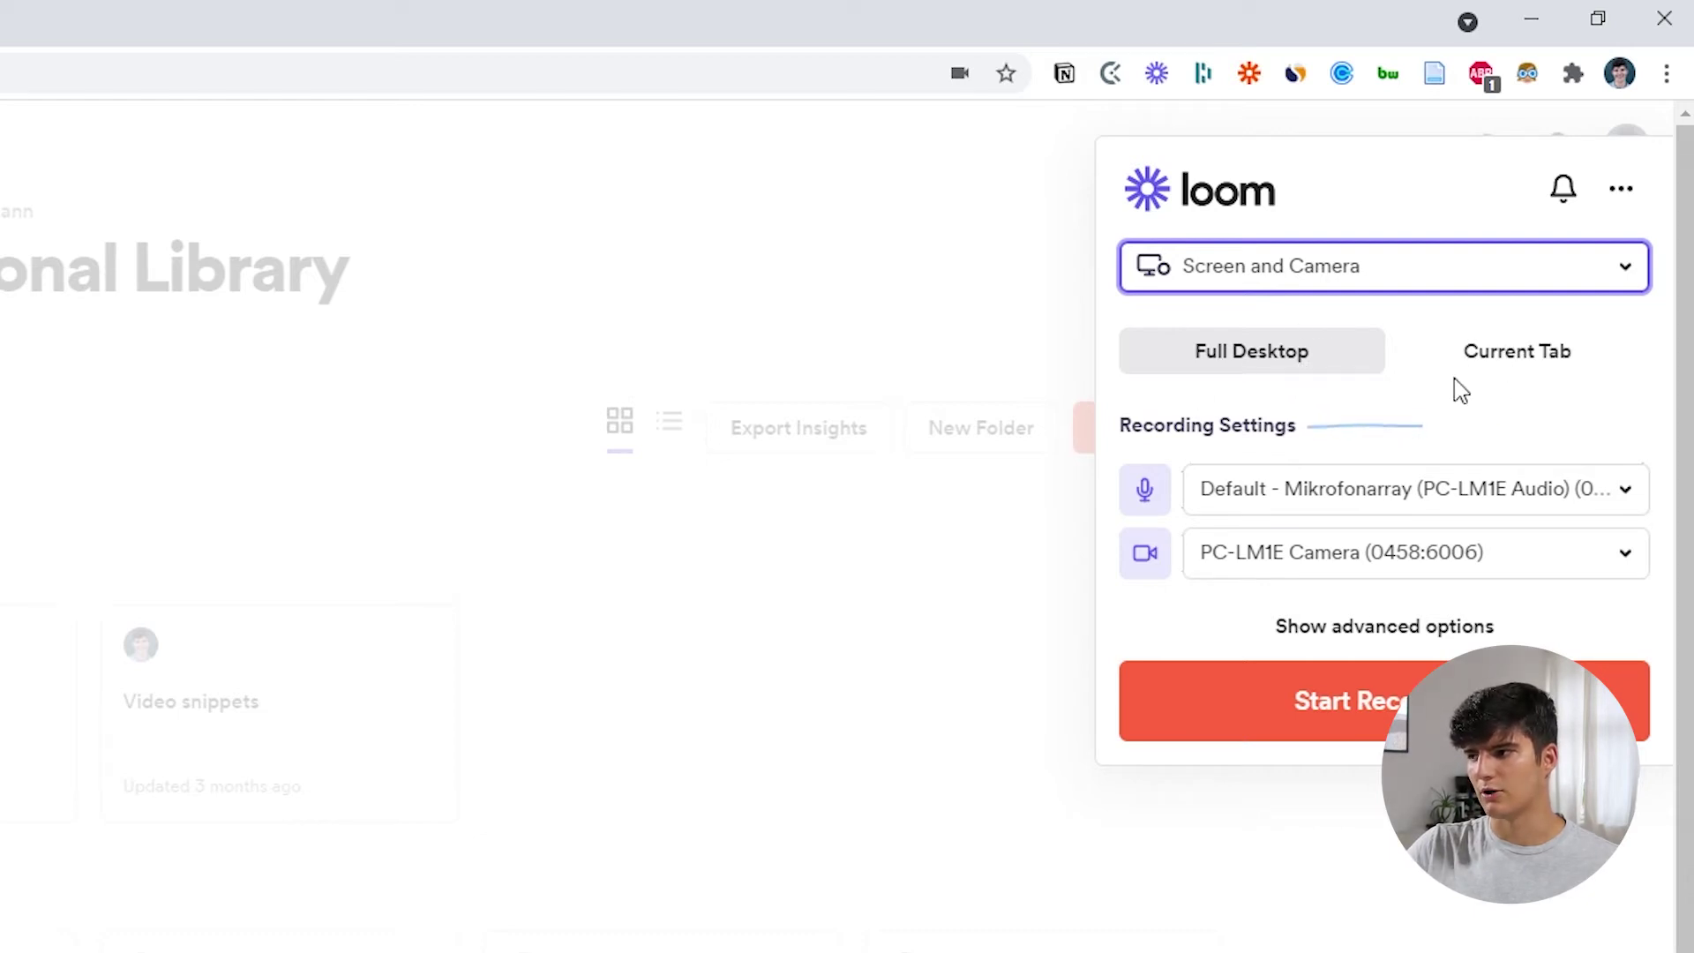
{"action": "left_click", "coordinate": [1478, 357]}
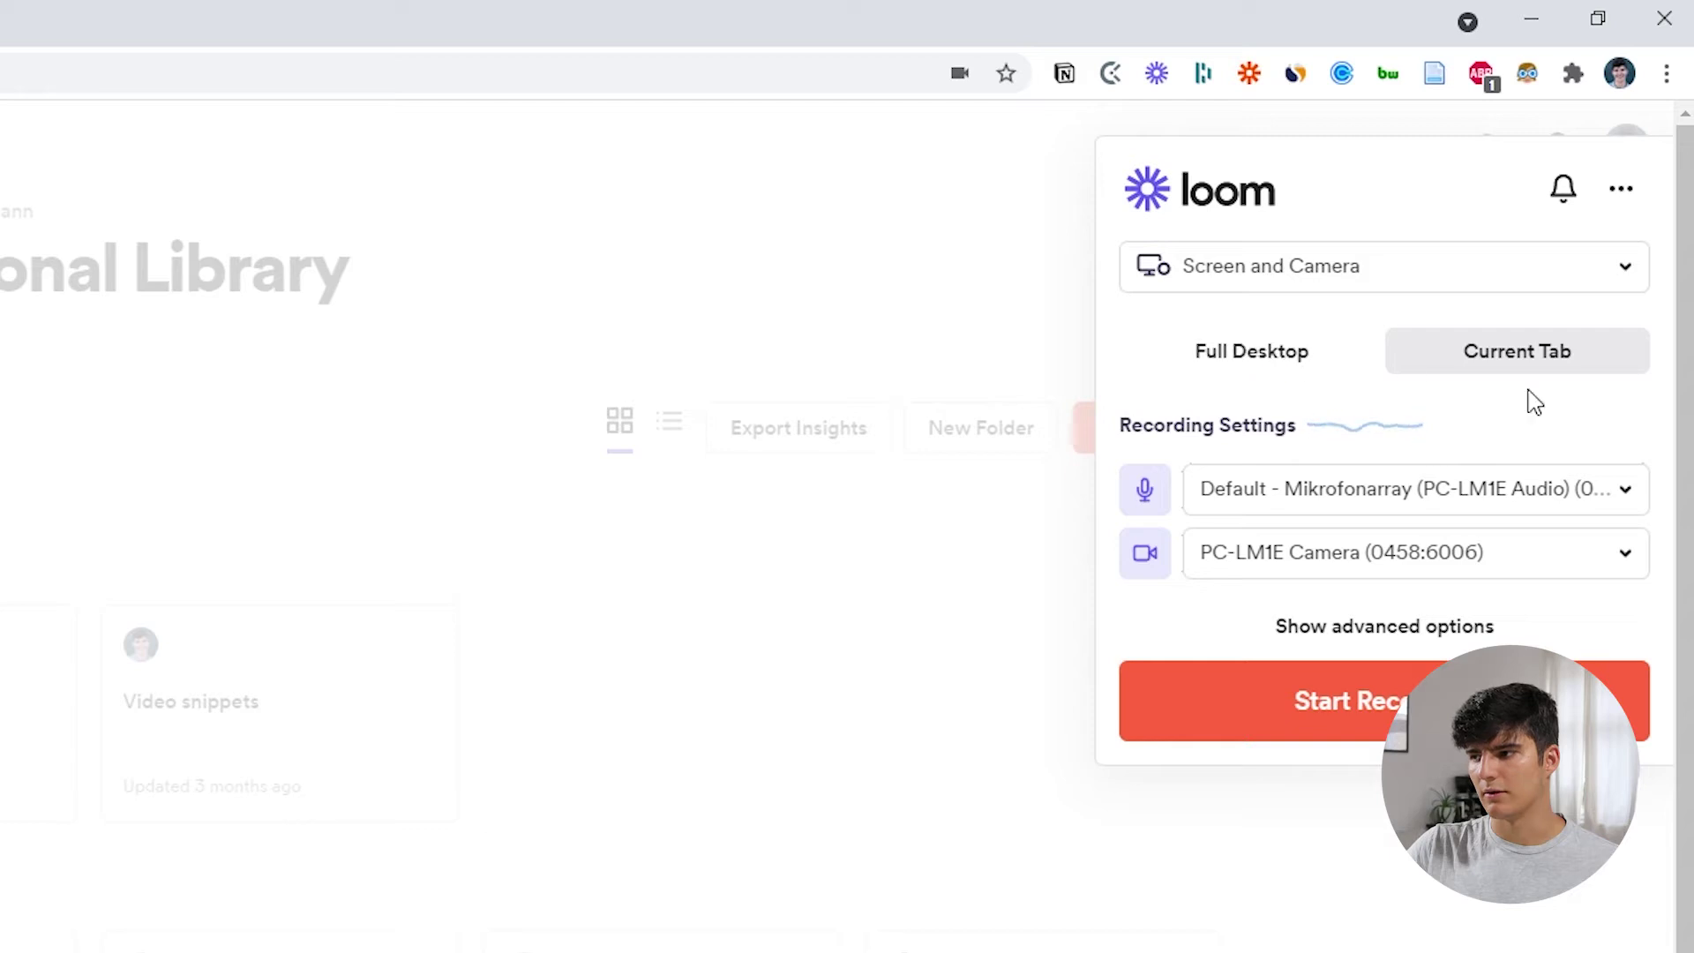
{"action": "left_click", "coordinate": [1209, 369]}
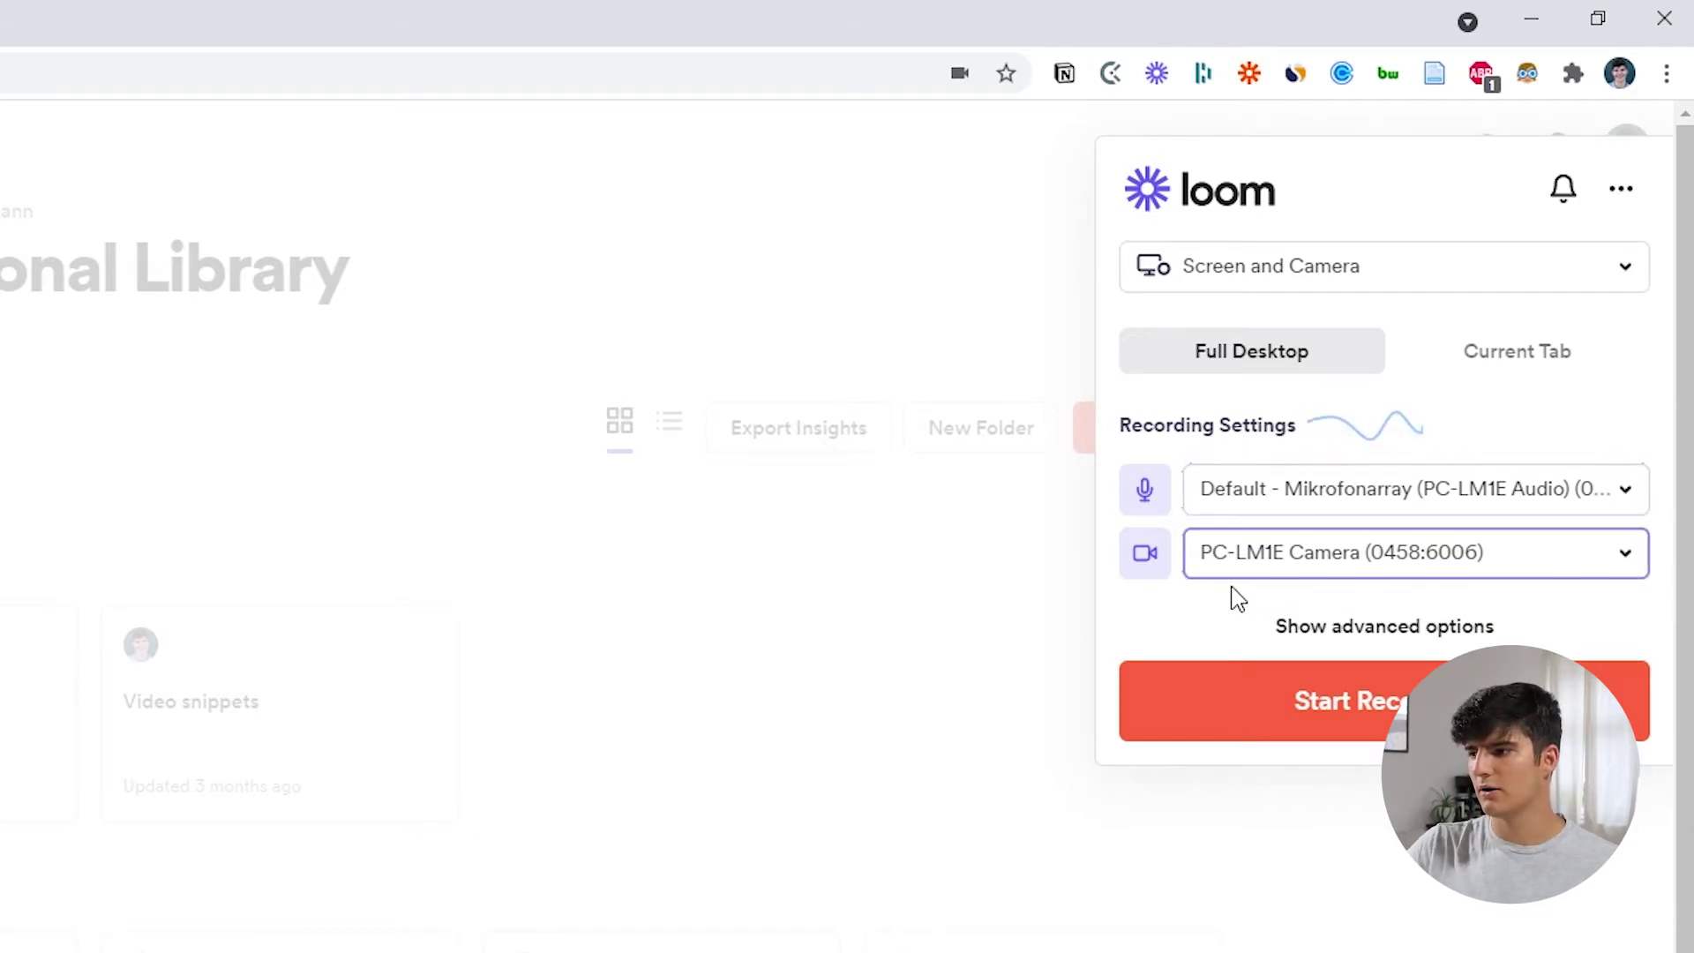
{"action": "left_click", "coordinate": [1147, 492]}
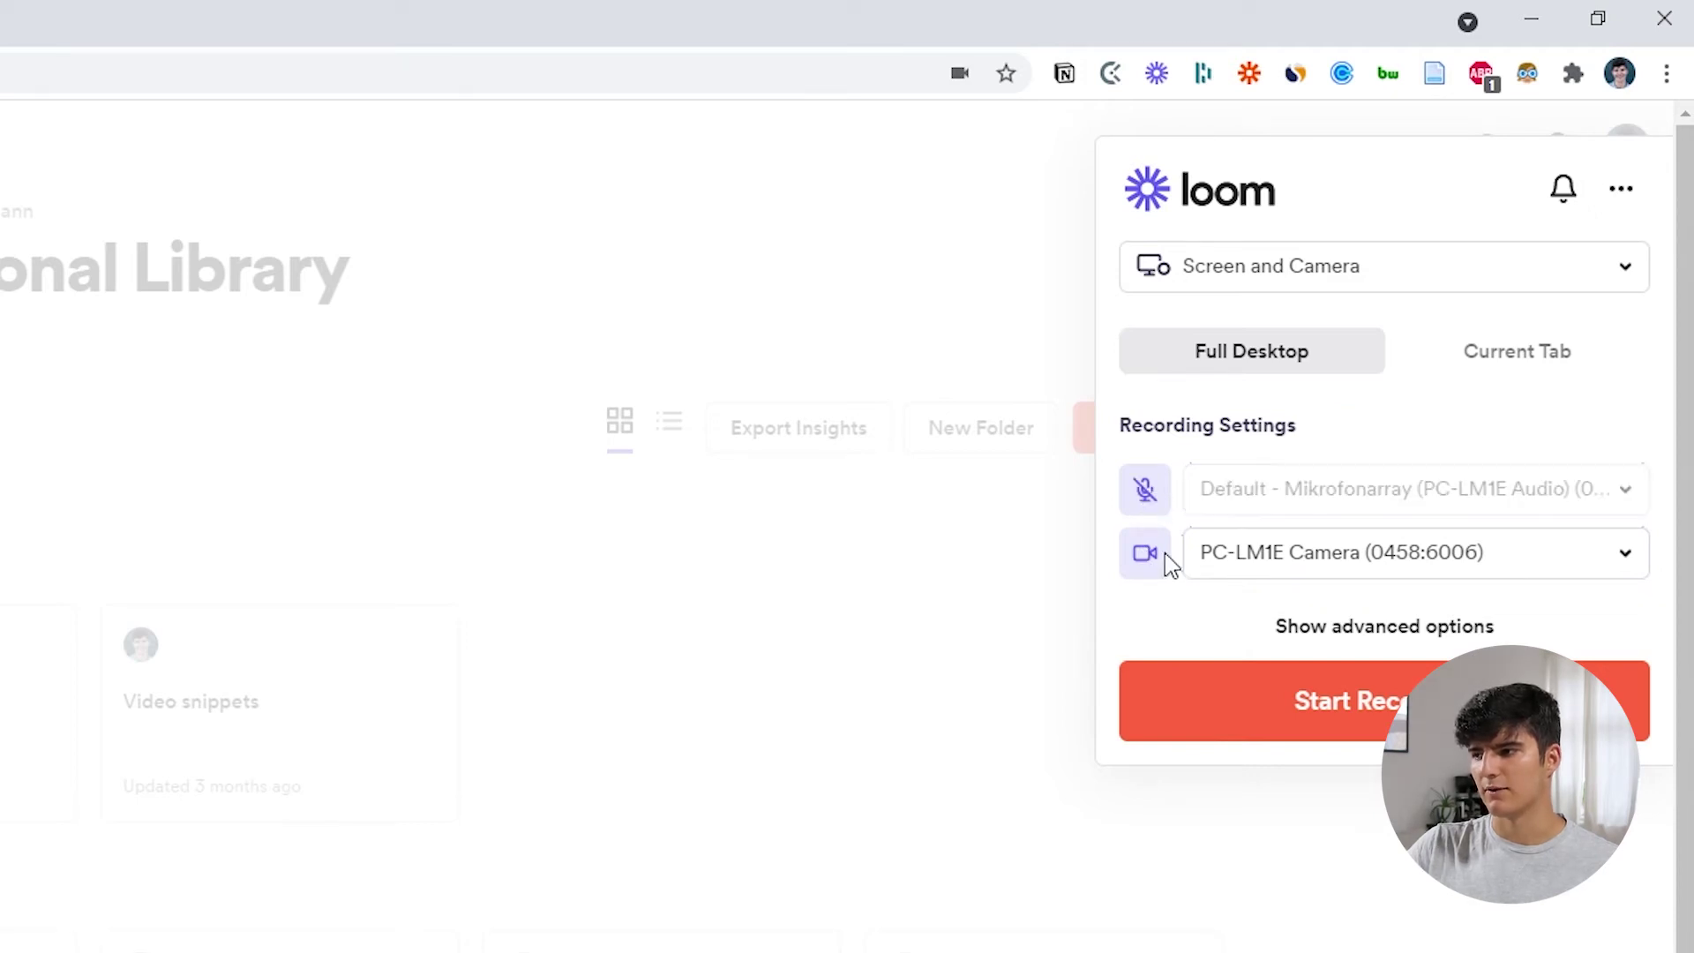
{"action": "left_click", "coordinate": [1145, 491]}
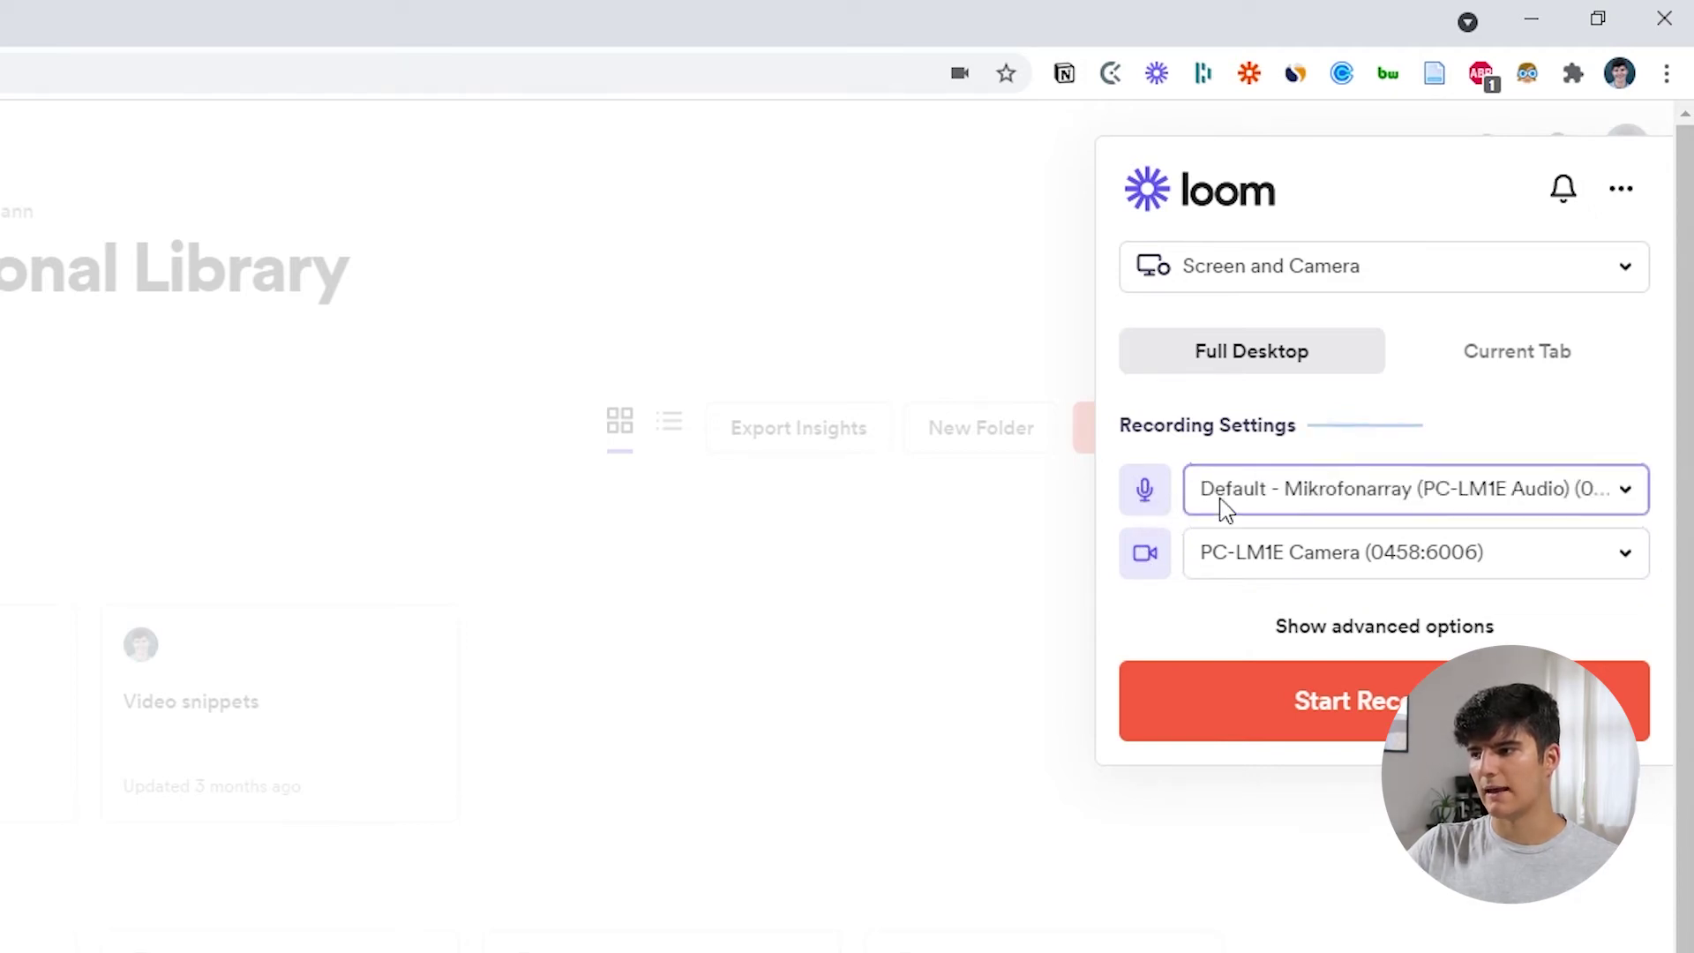
{"action": "left_click", "coordinate": [1284, 501]}
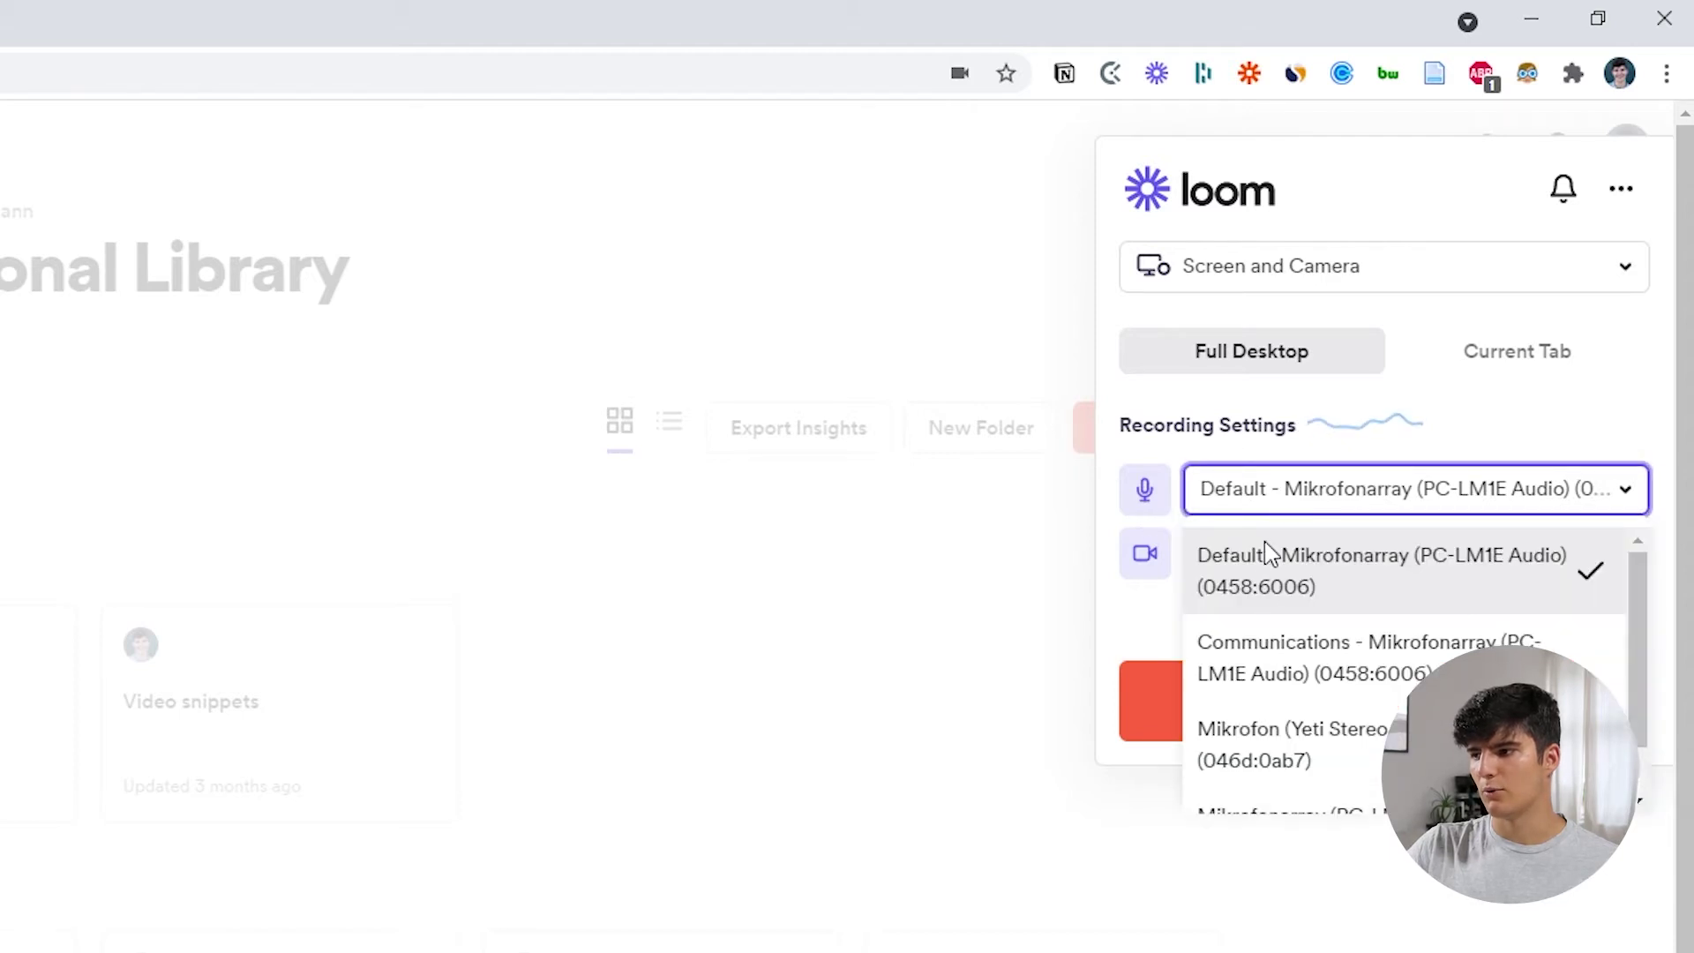
{"action": "scroll", "coordinate": [1274, 605], "scroll_direction": "down", "scroll_amount": 3}
{"action": "scroll", "coordinate": [1301, 540], "scroll_direction": "up", "scroll_amount": 2}
{"action": "left_click", "coordinate": [1297, 495]}
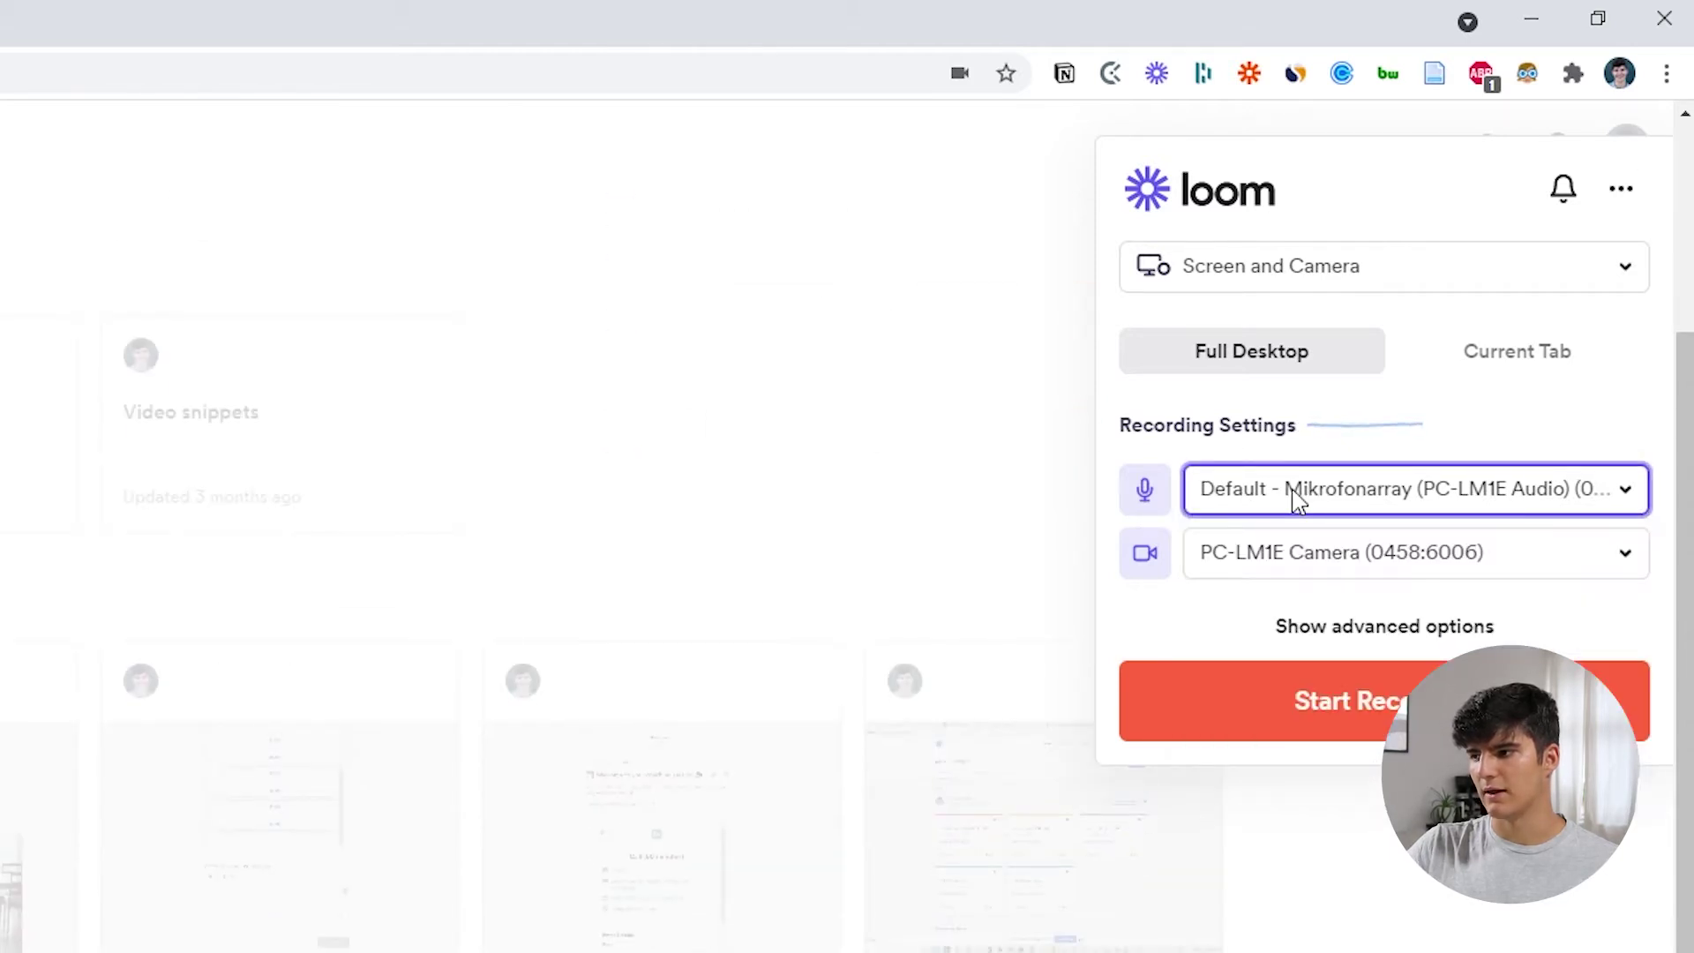
{"action": "scroll", "coordinate": [1218, 609], "scroll_direction": "up", "scroll_amount": 2}
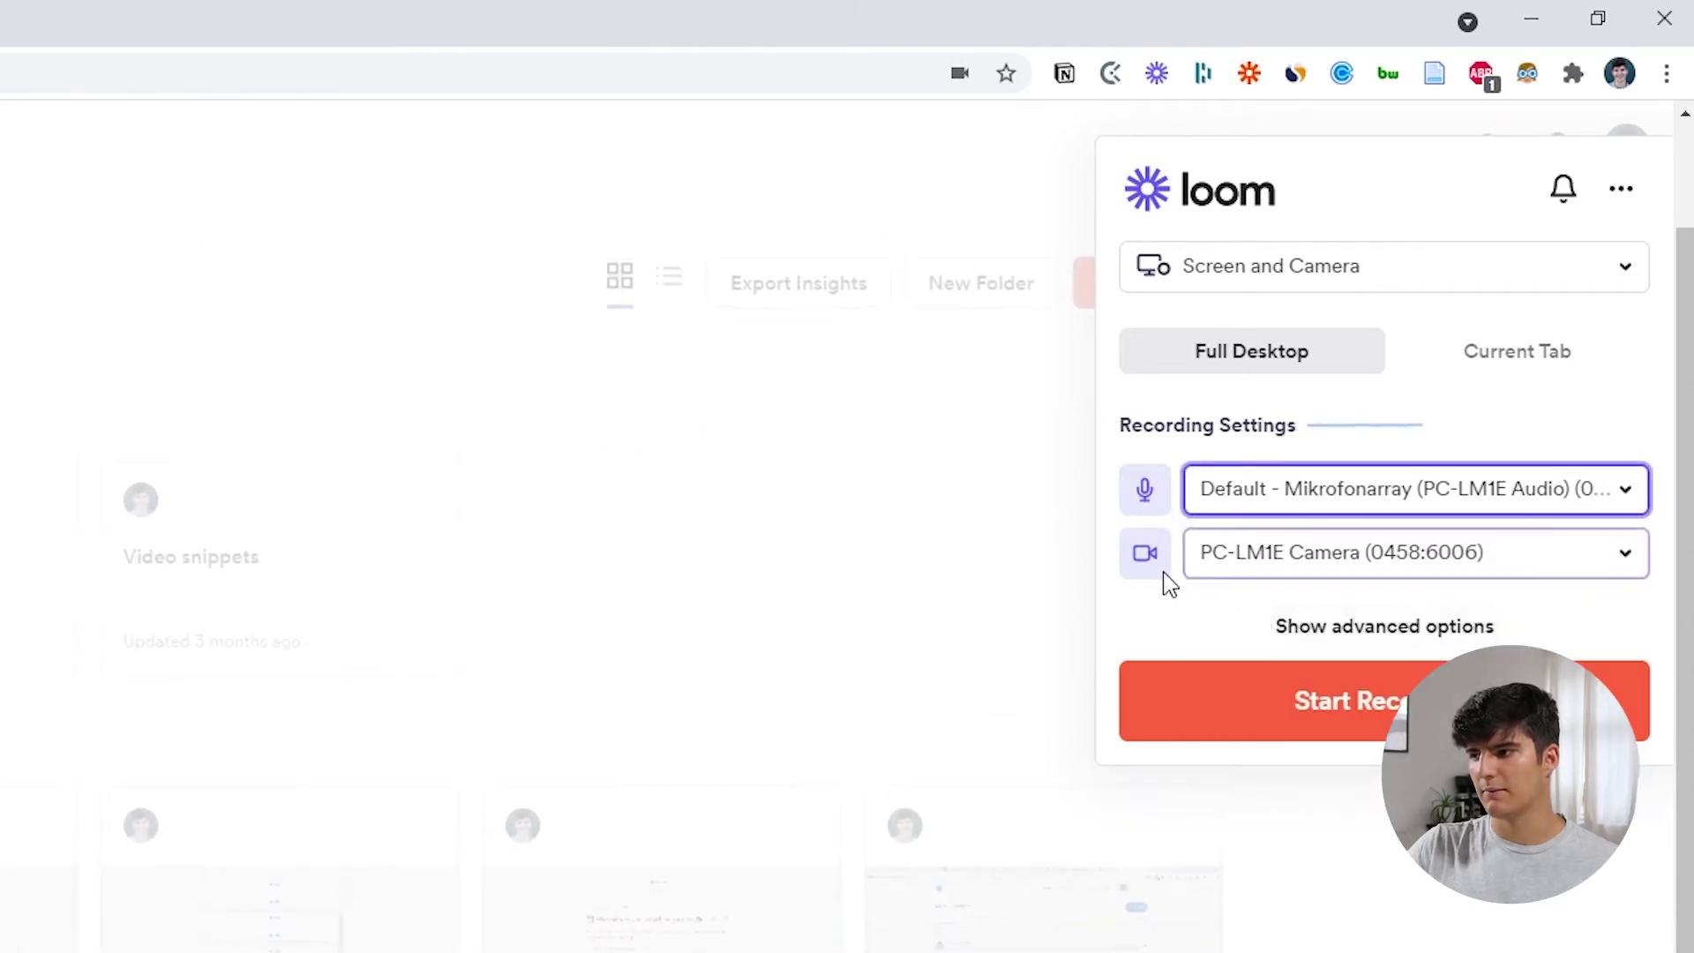
{"action": "left_click", "coordinate": [1222, 556]}
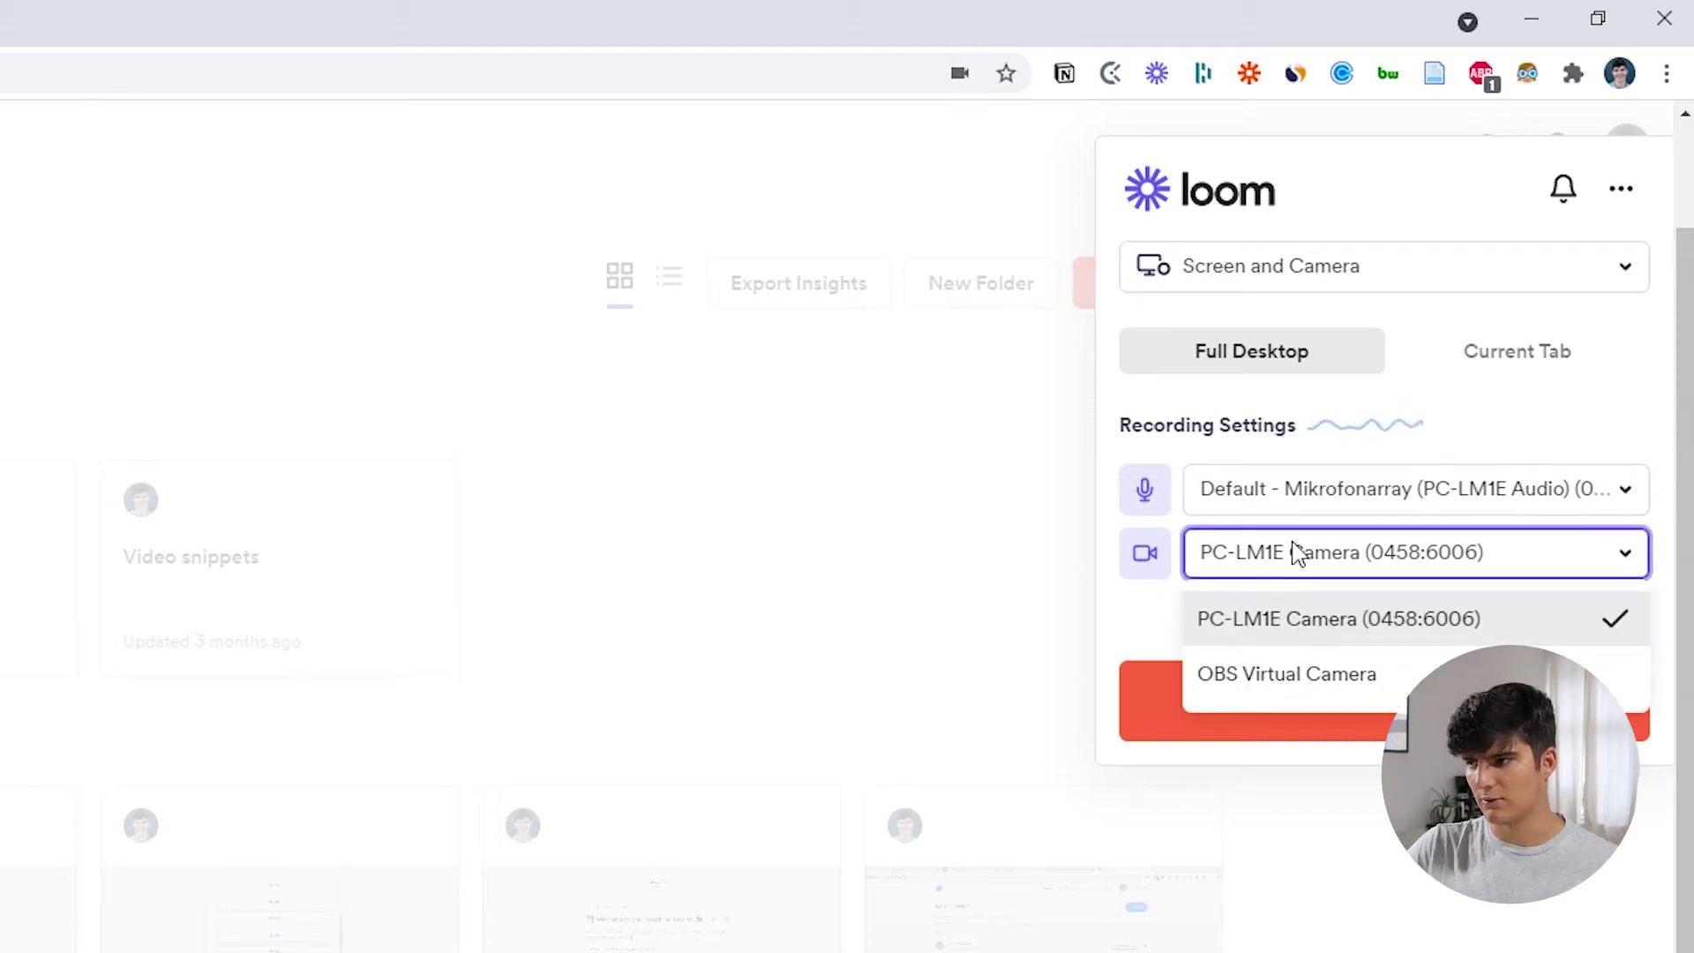
{"action": "left_click", "coordinate": [1259, 560]}
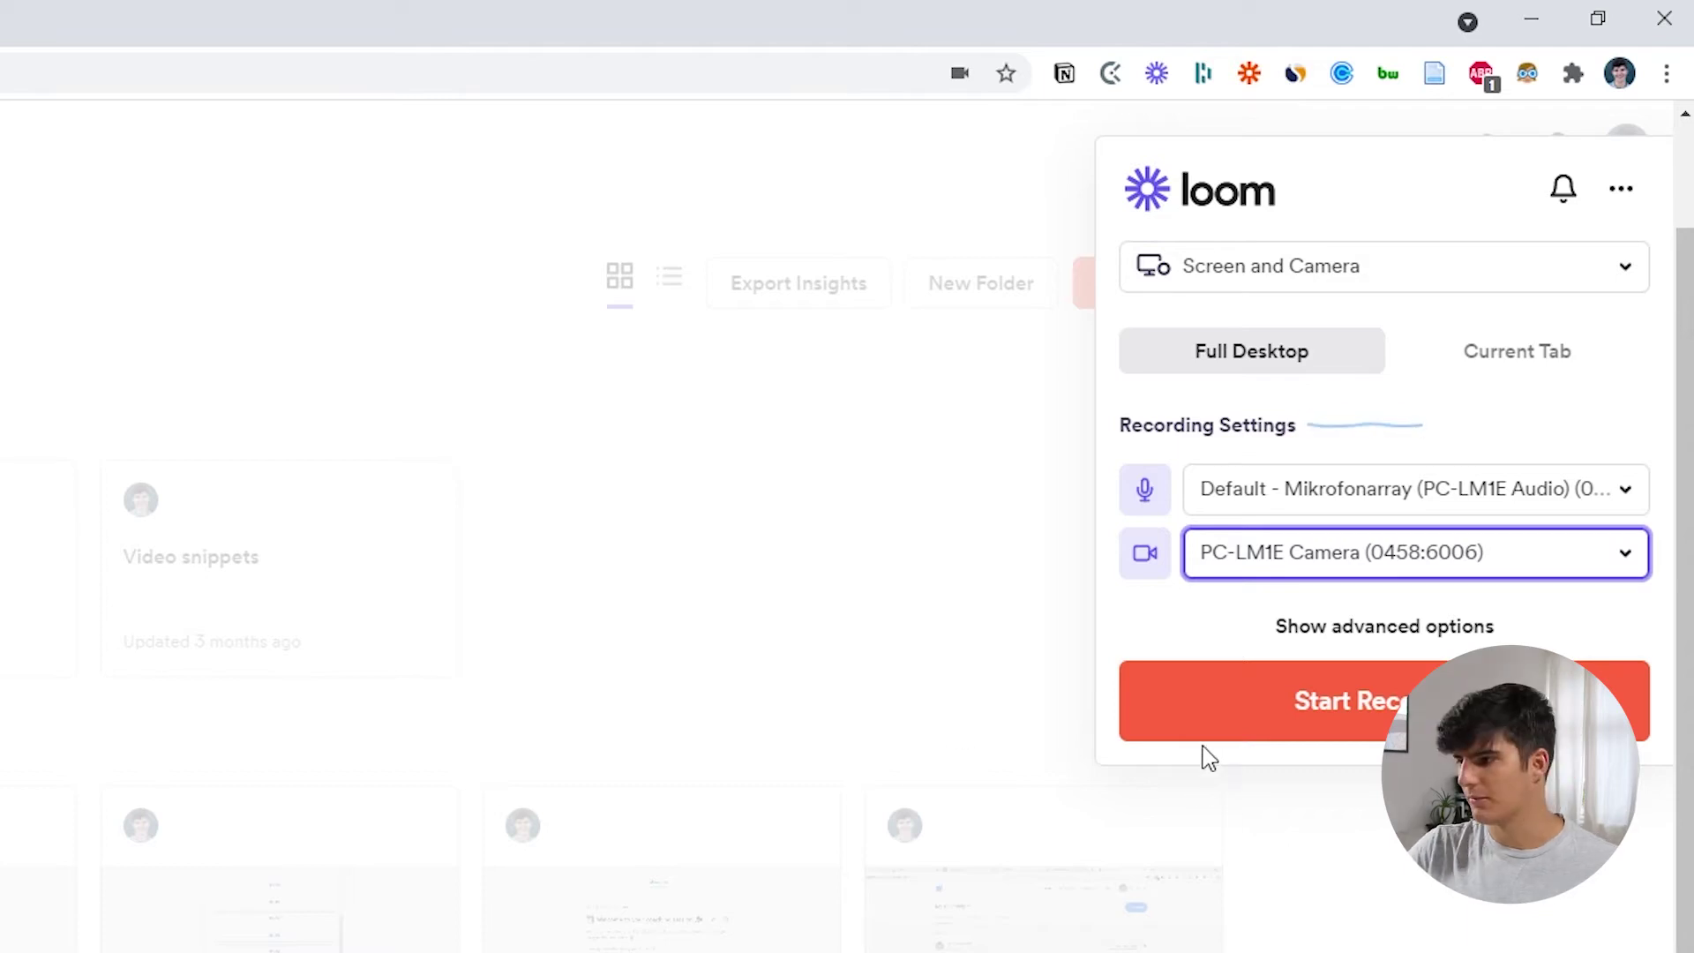
In the advanced options, try camera mirroring and screen-only mode, then return to Screen and Camera.
{"action": "left_click", "coordinate": [1318, 648]}
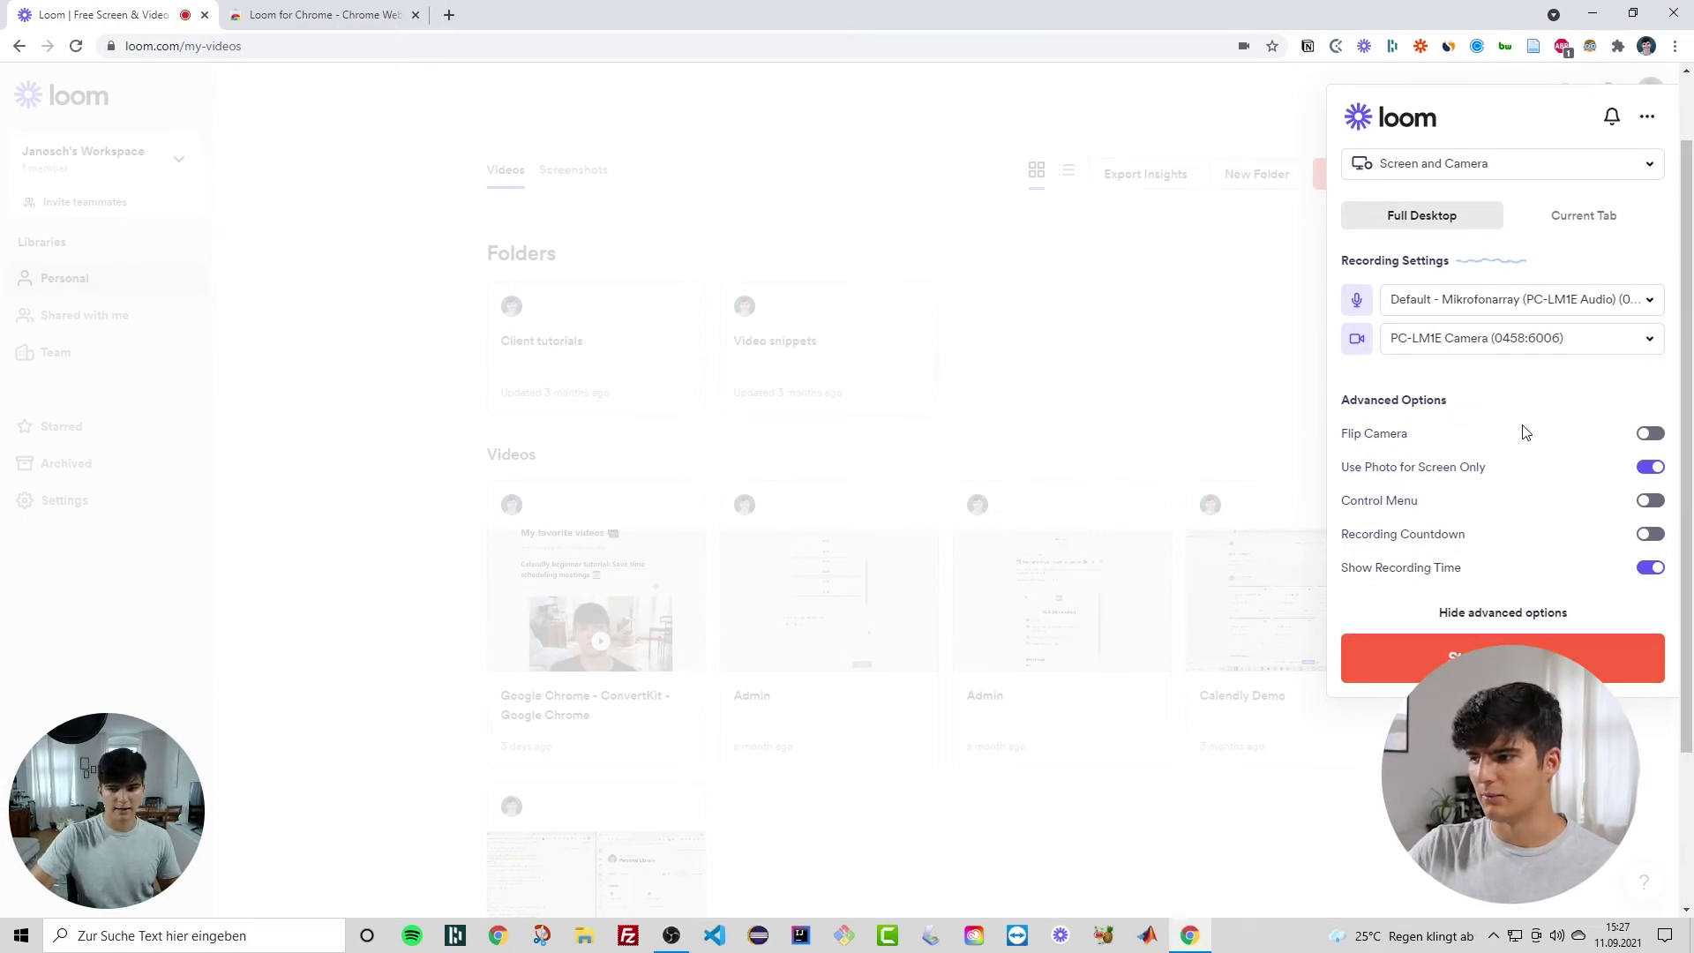
{"action": "left_click", "coordinate": [1650, 433]}
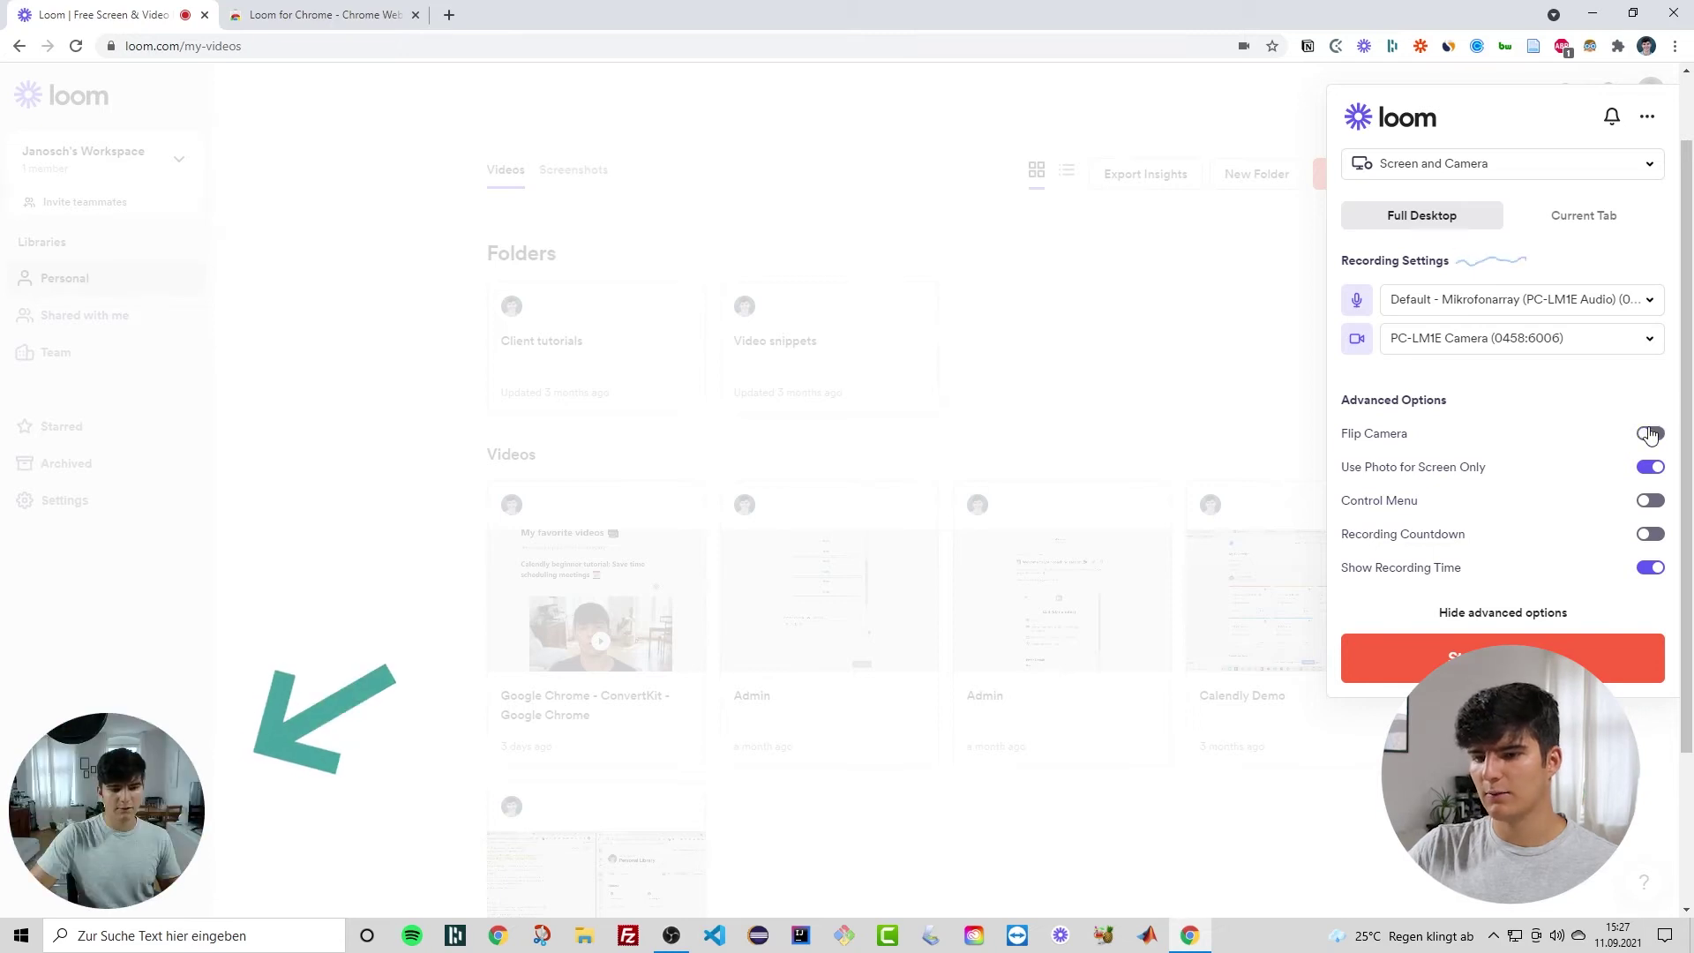
{"action": "left_click", "coordinate": [1650, 433]}
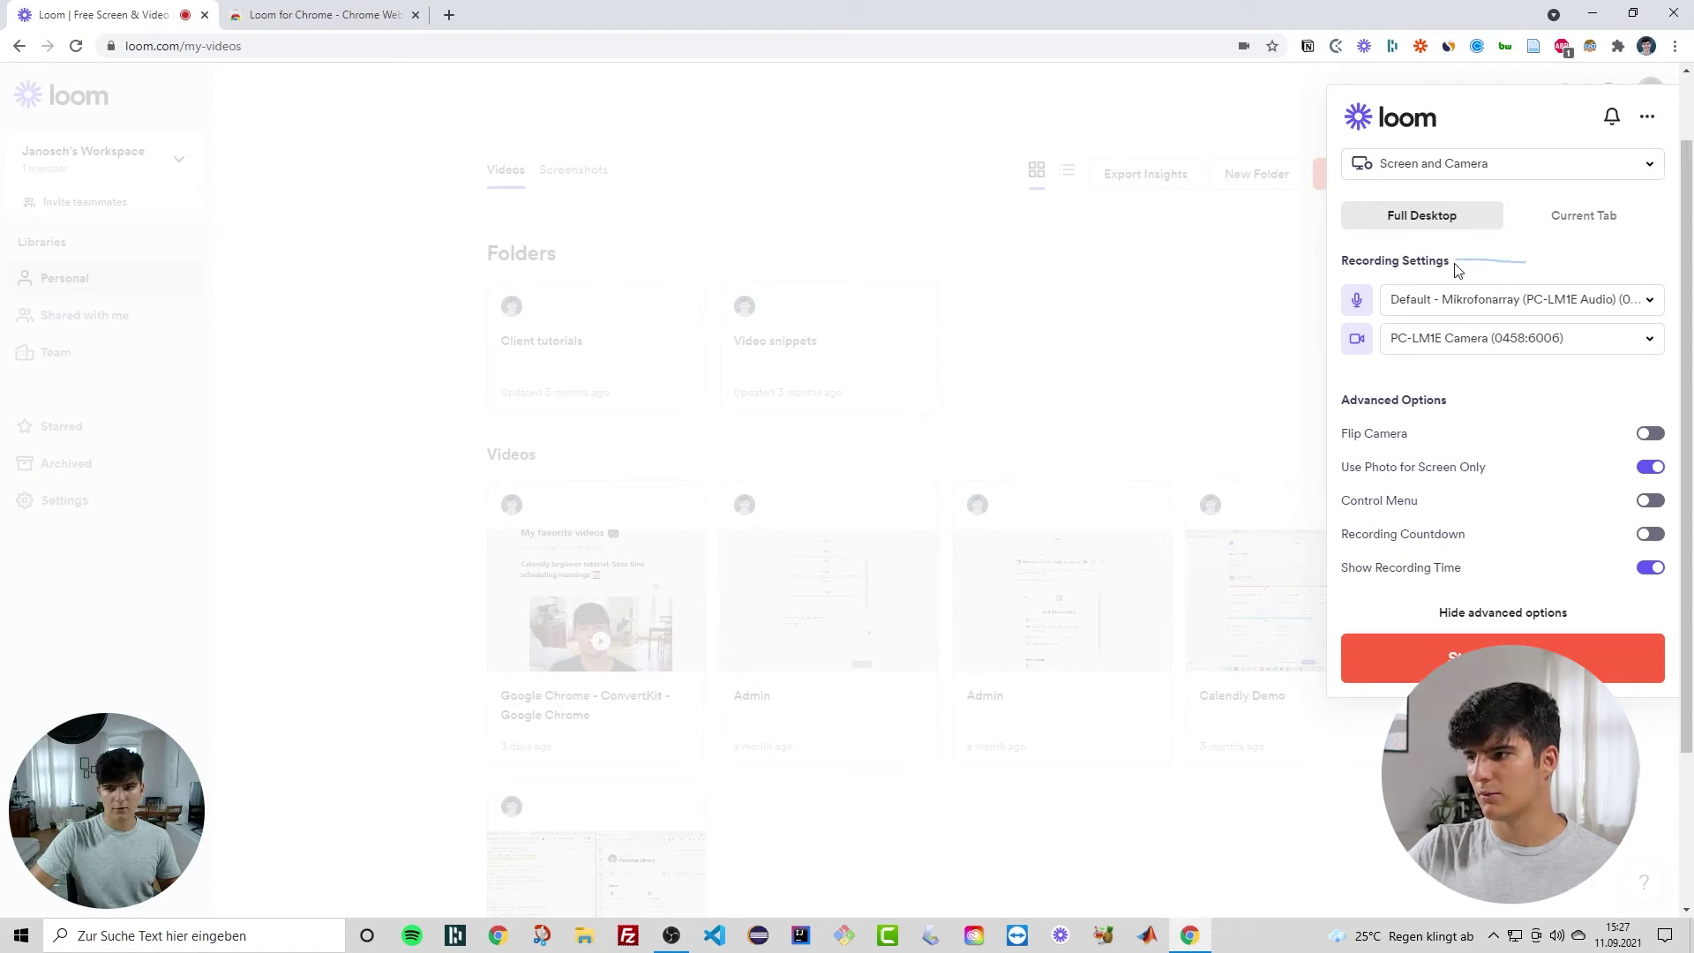
{"action": "left_click", "coordinate": [1439, 179]}
{"action": "left_click", "coordinate": [1423, 236]}
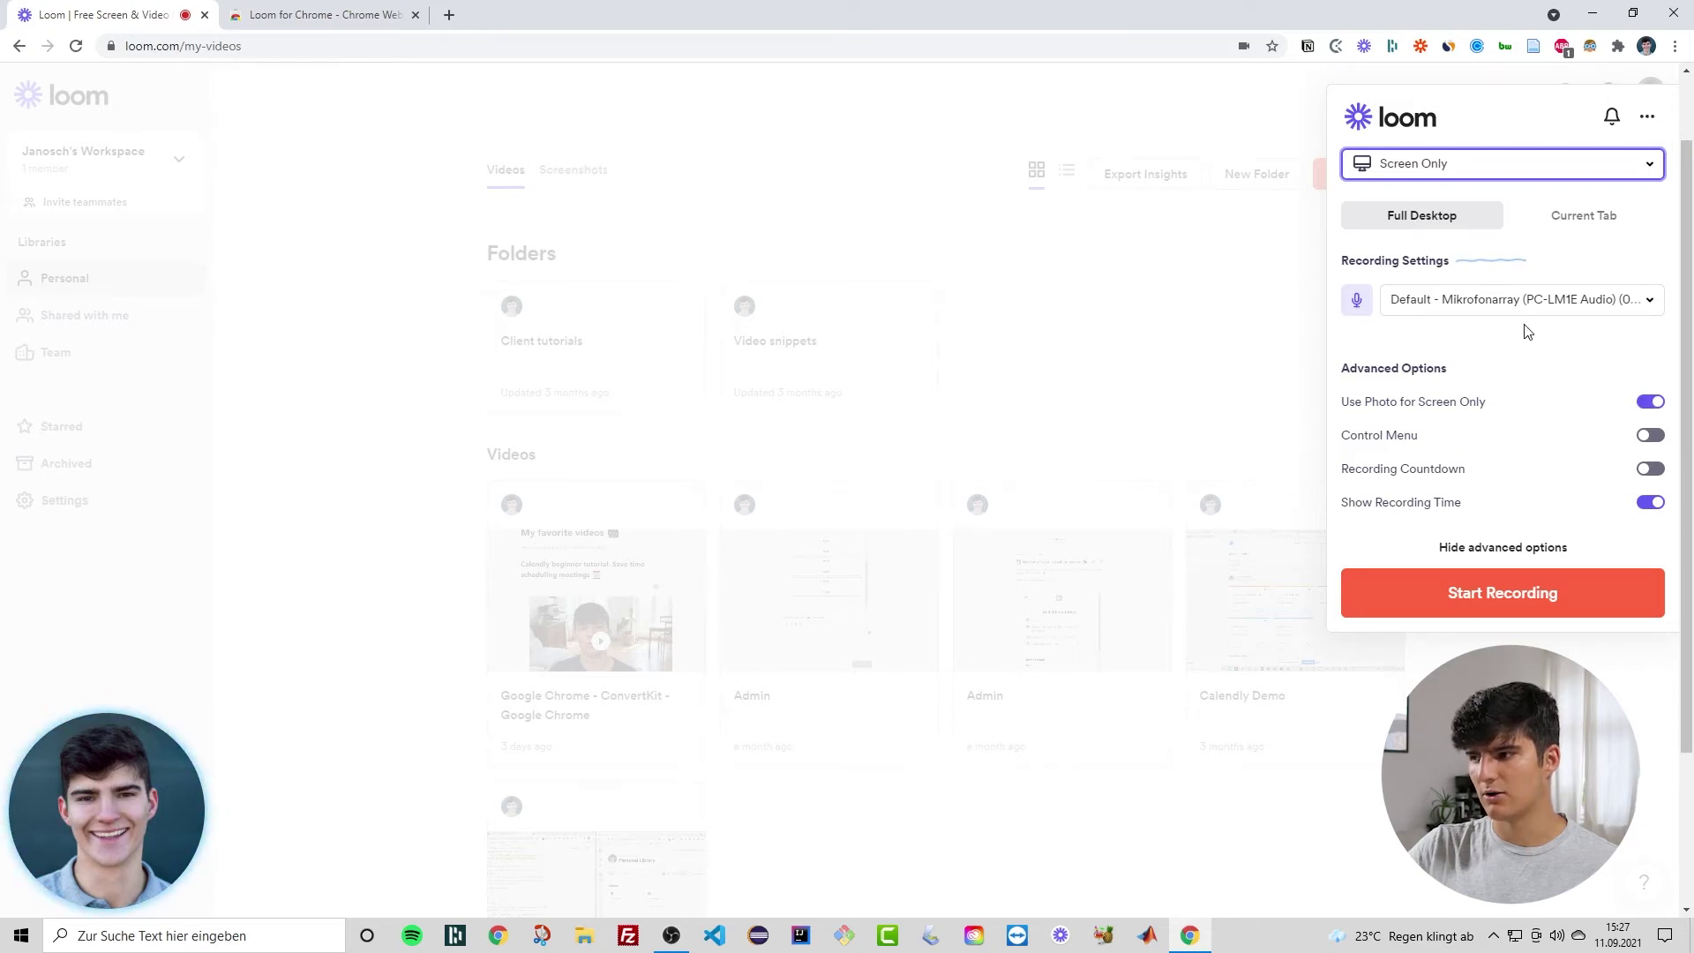
{"action": "left_click", "coordinate": [1653, 404]}
{"action": "left_click", "coordinate": [1652, 404]}
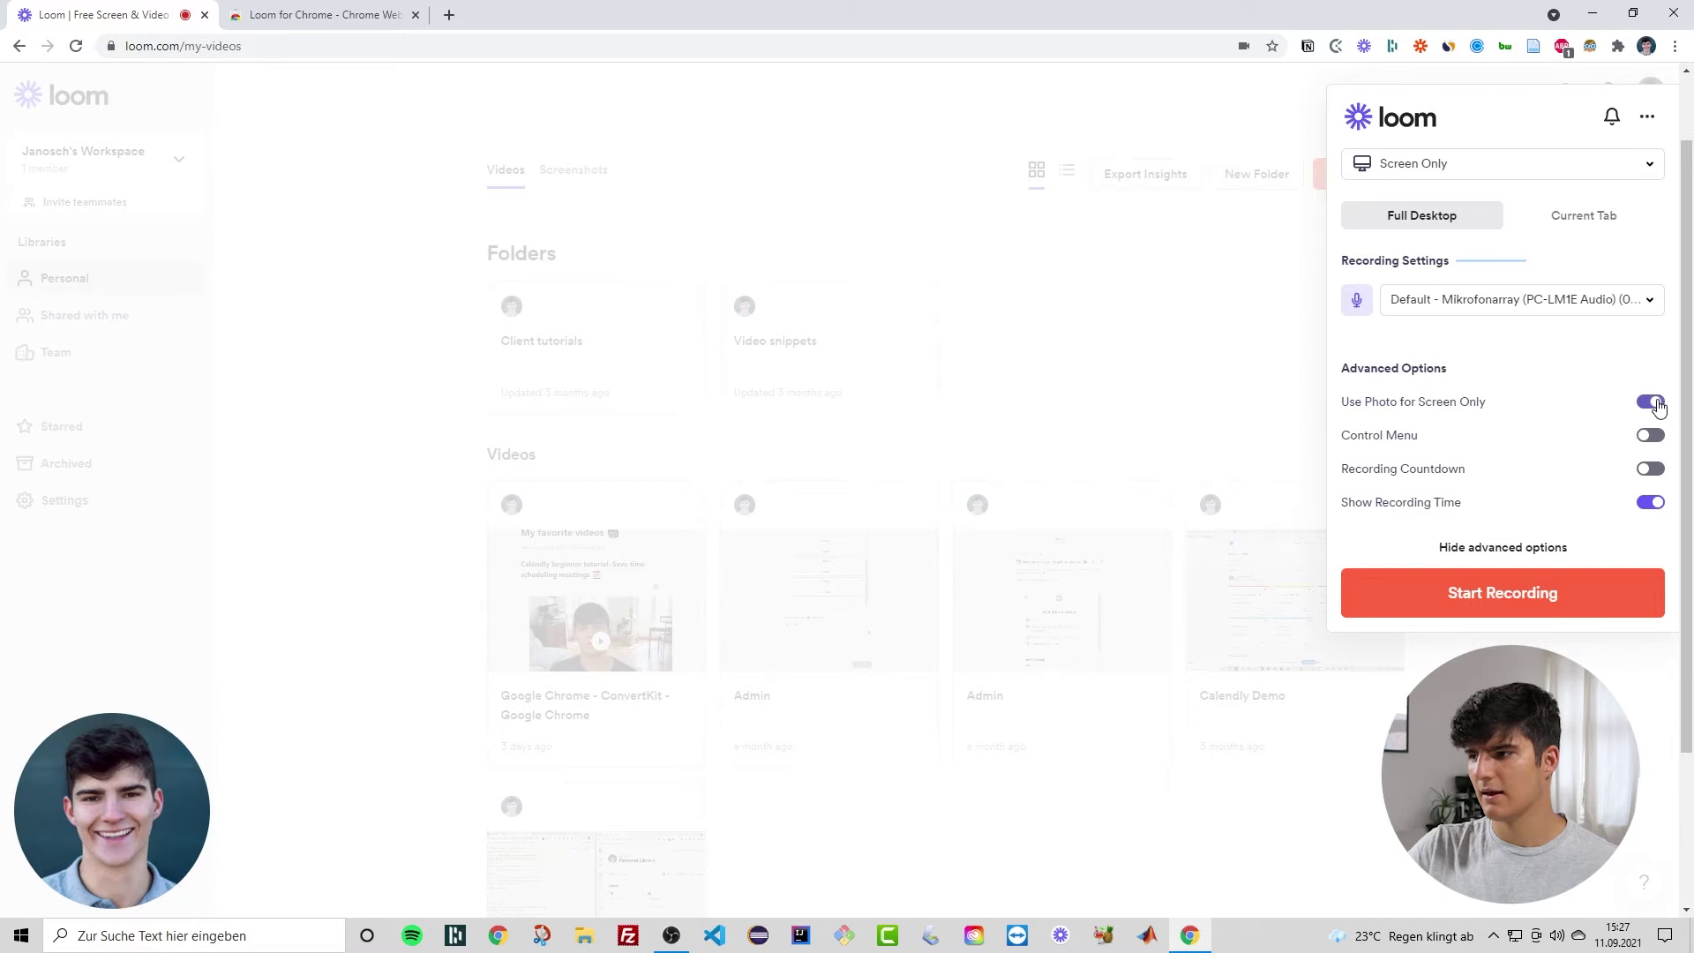
{"action": "left_click", "coordinate": [1412, 163]}
{"action": "left_click", "coordinate": [1410, 207]}
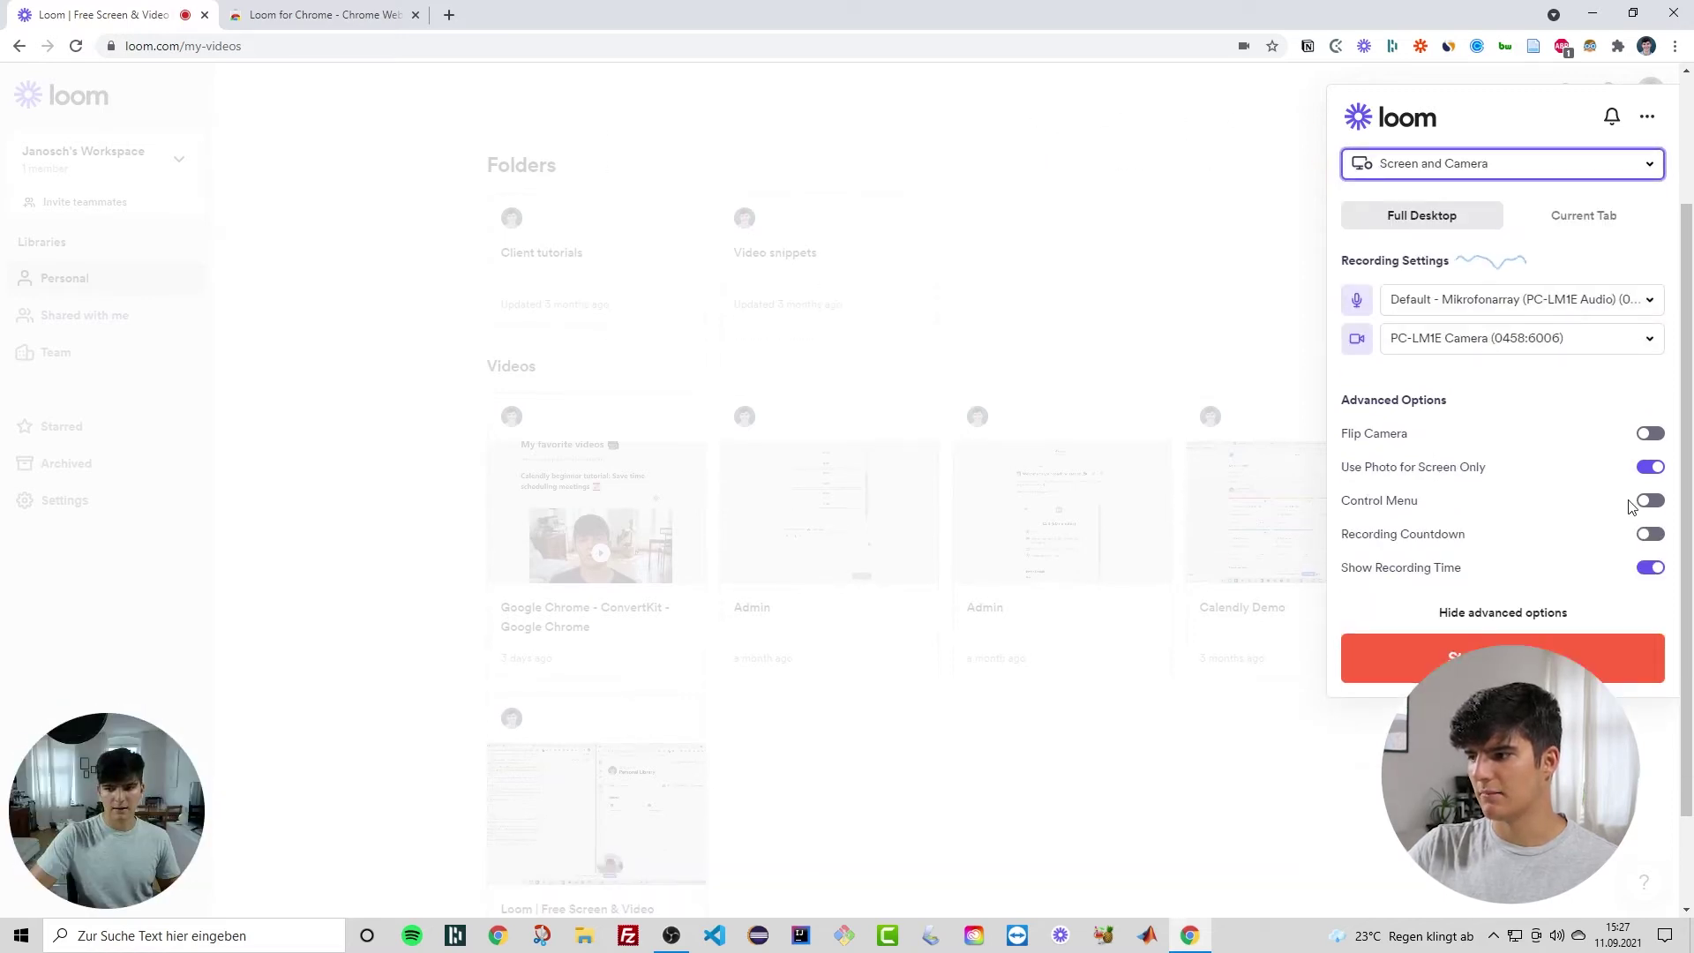
Leave on-screen recording controls off, disable the countdown, and collapse the advanced options.
{"action": "left_click", "coordinate": [1650, 501]}
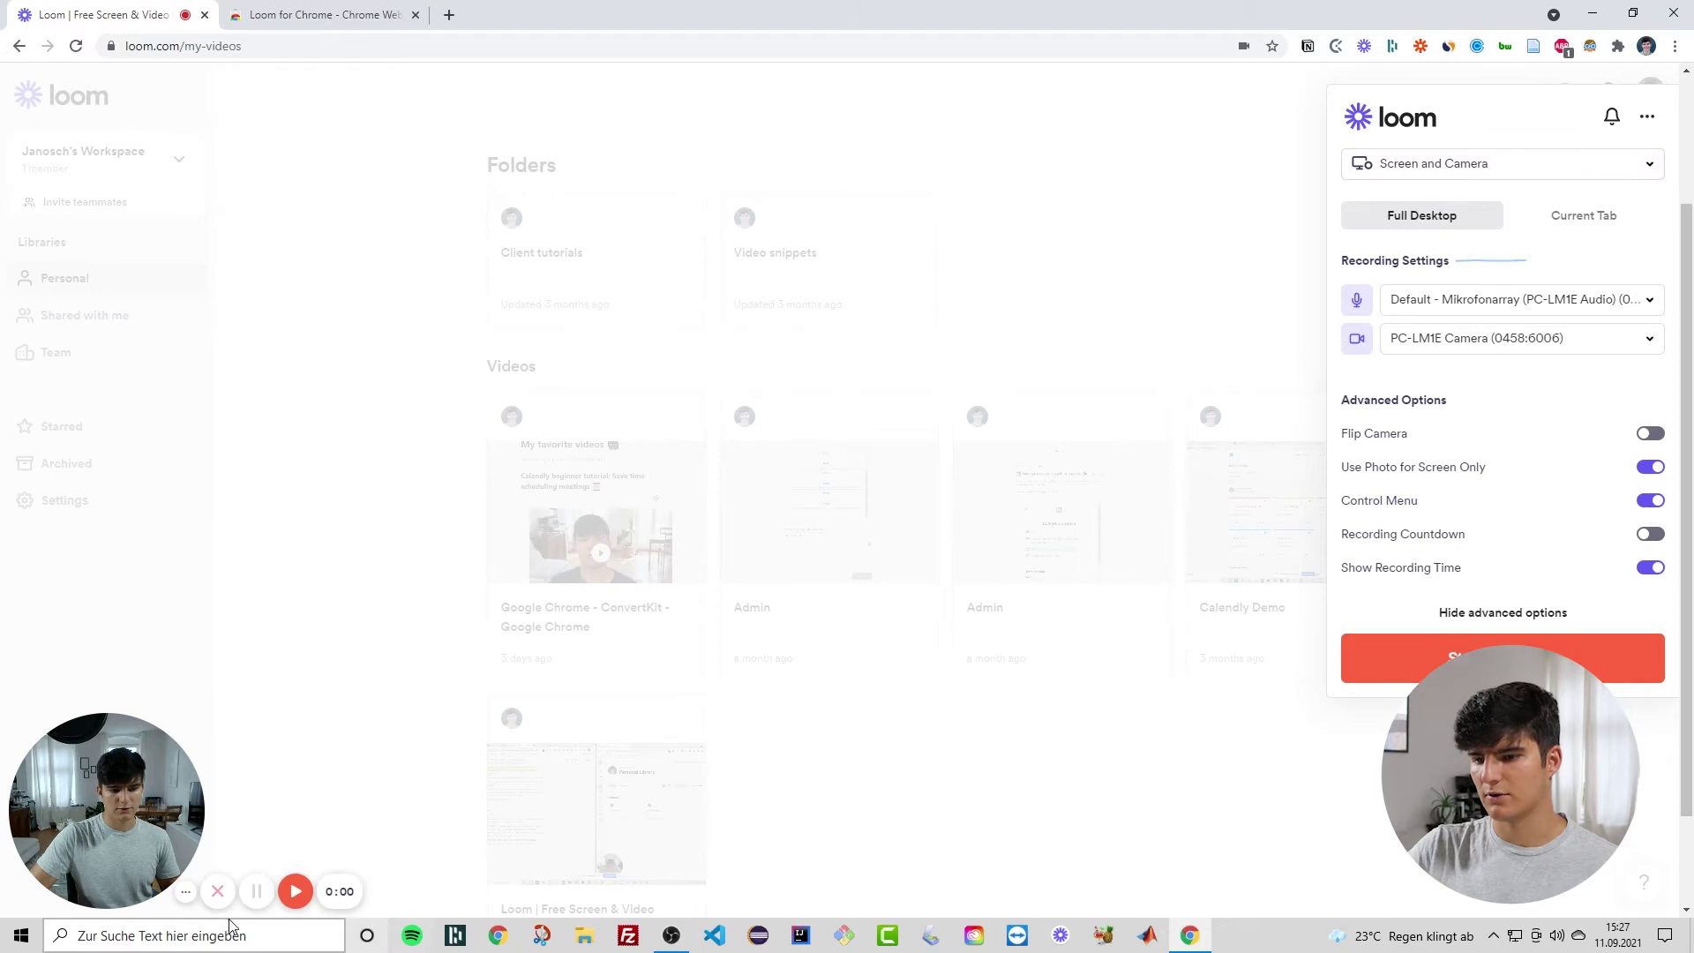
{"action": "left_click", "coordinate": [1649, 503]}
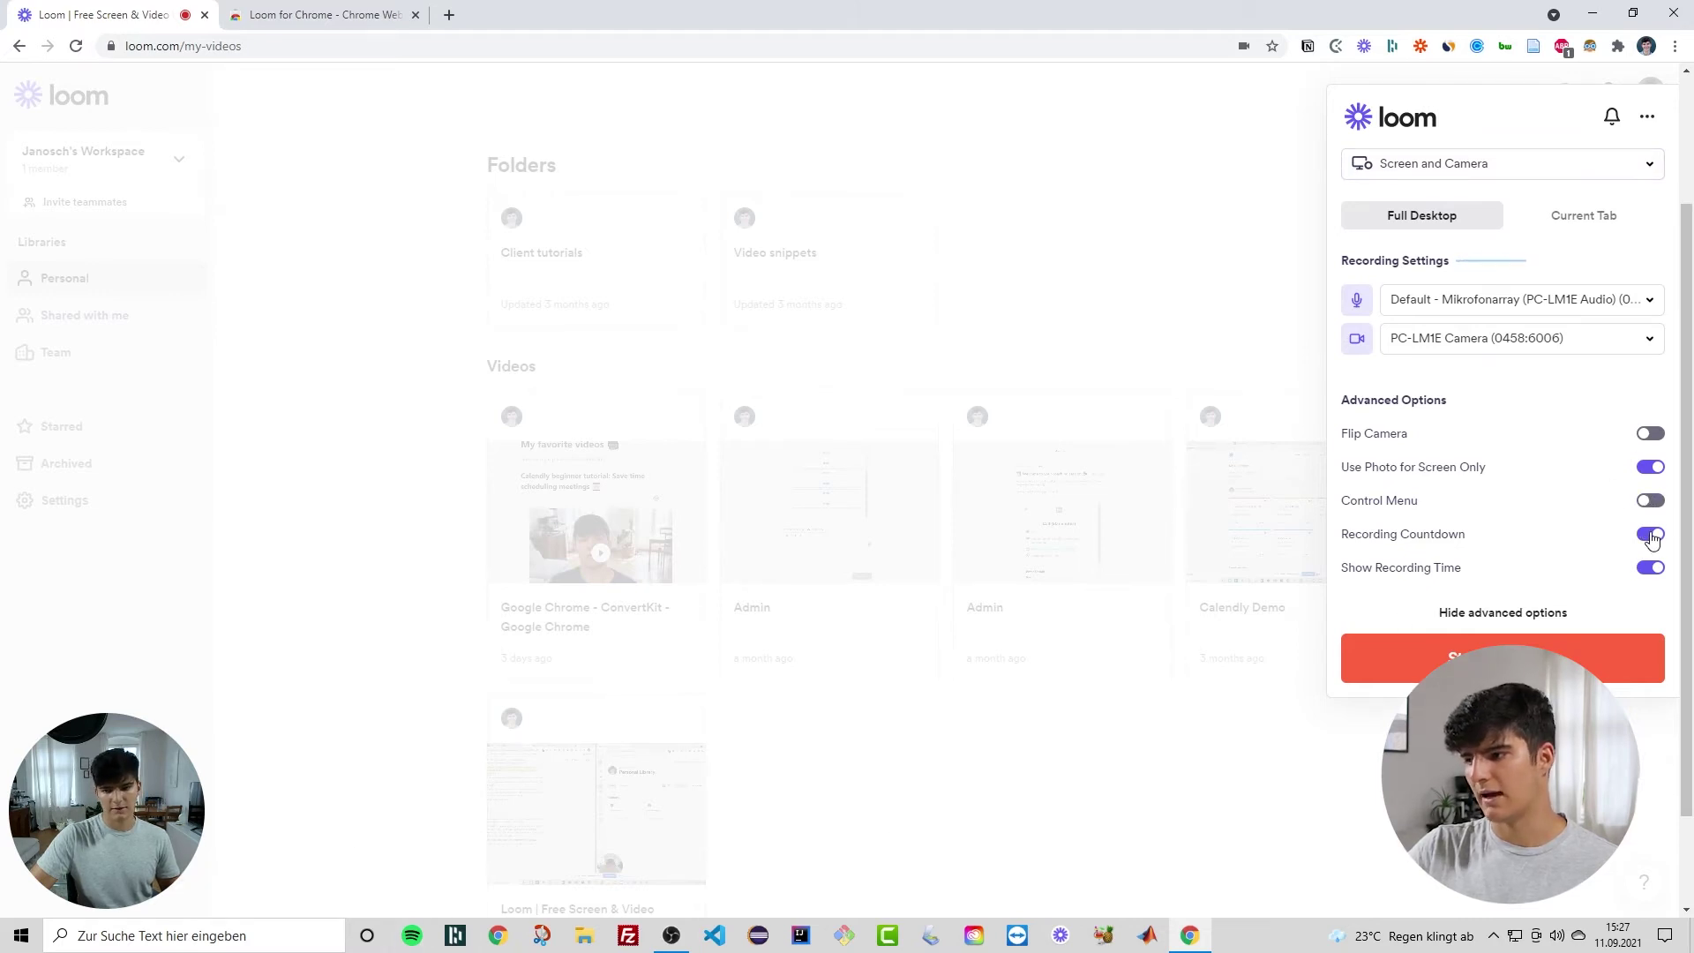
{"action": "left_click", "coordinate": [1651, 535]}
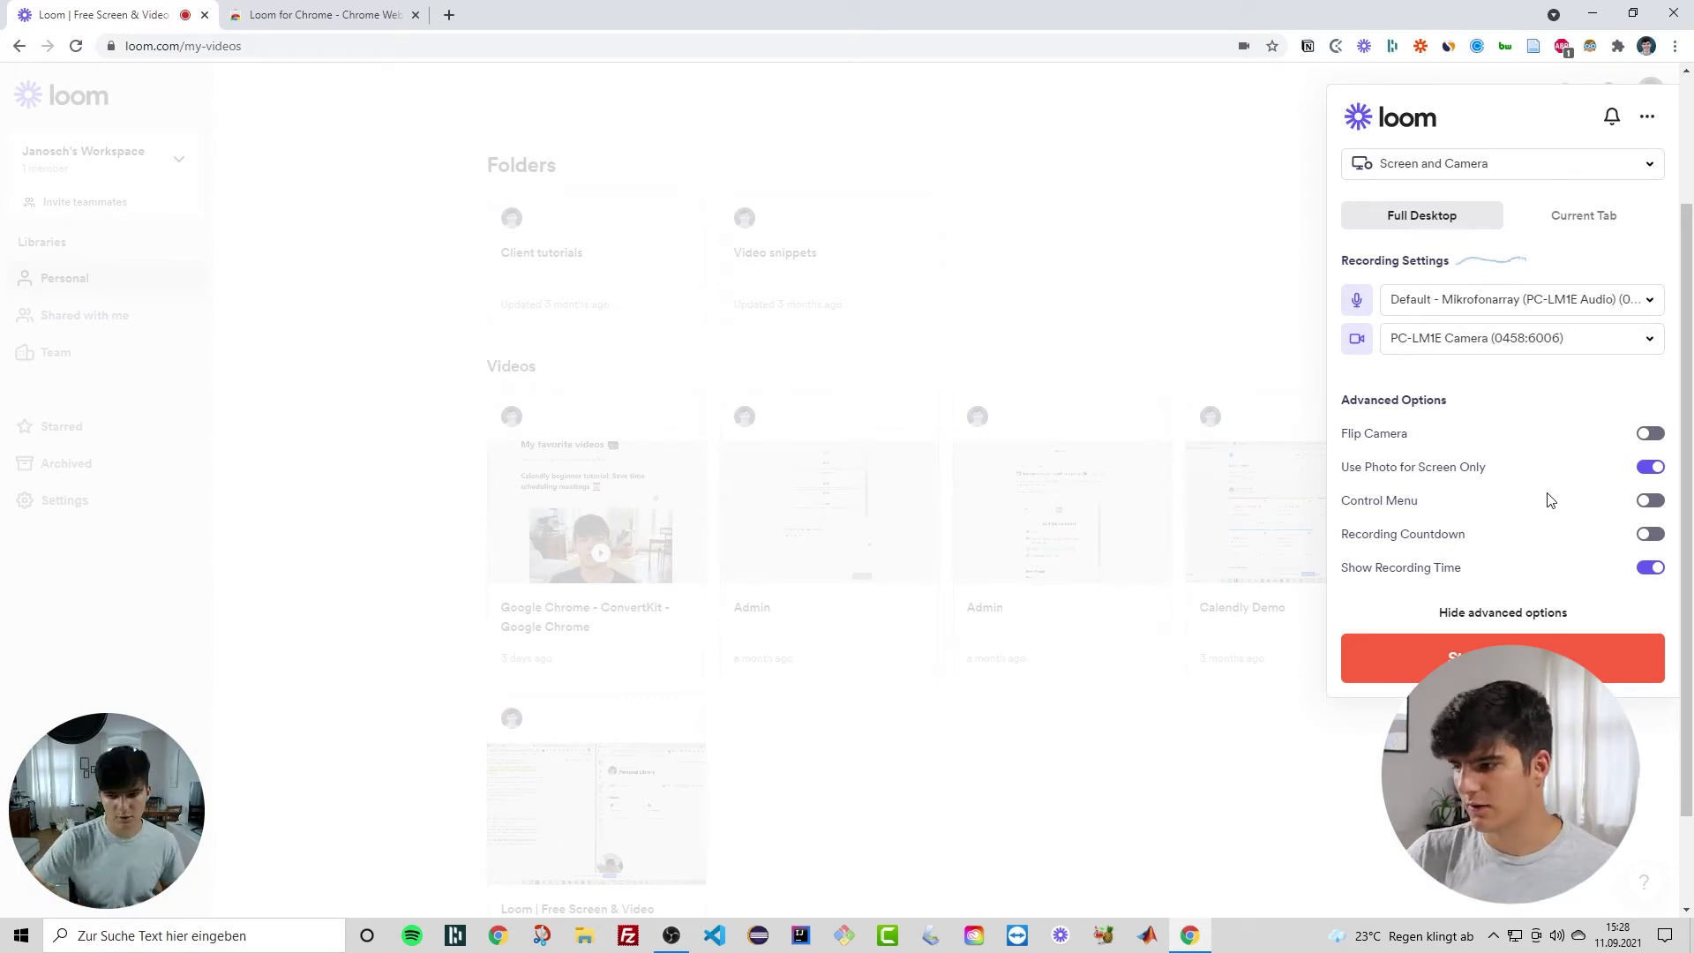
{"action": "left_click", "coordinate": [1452, 612]}
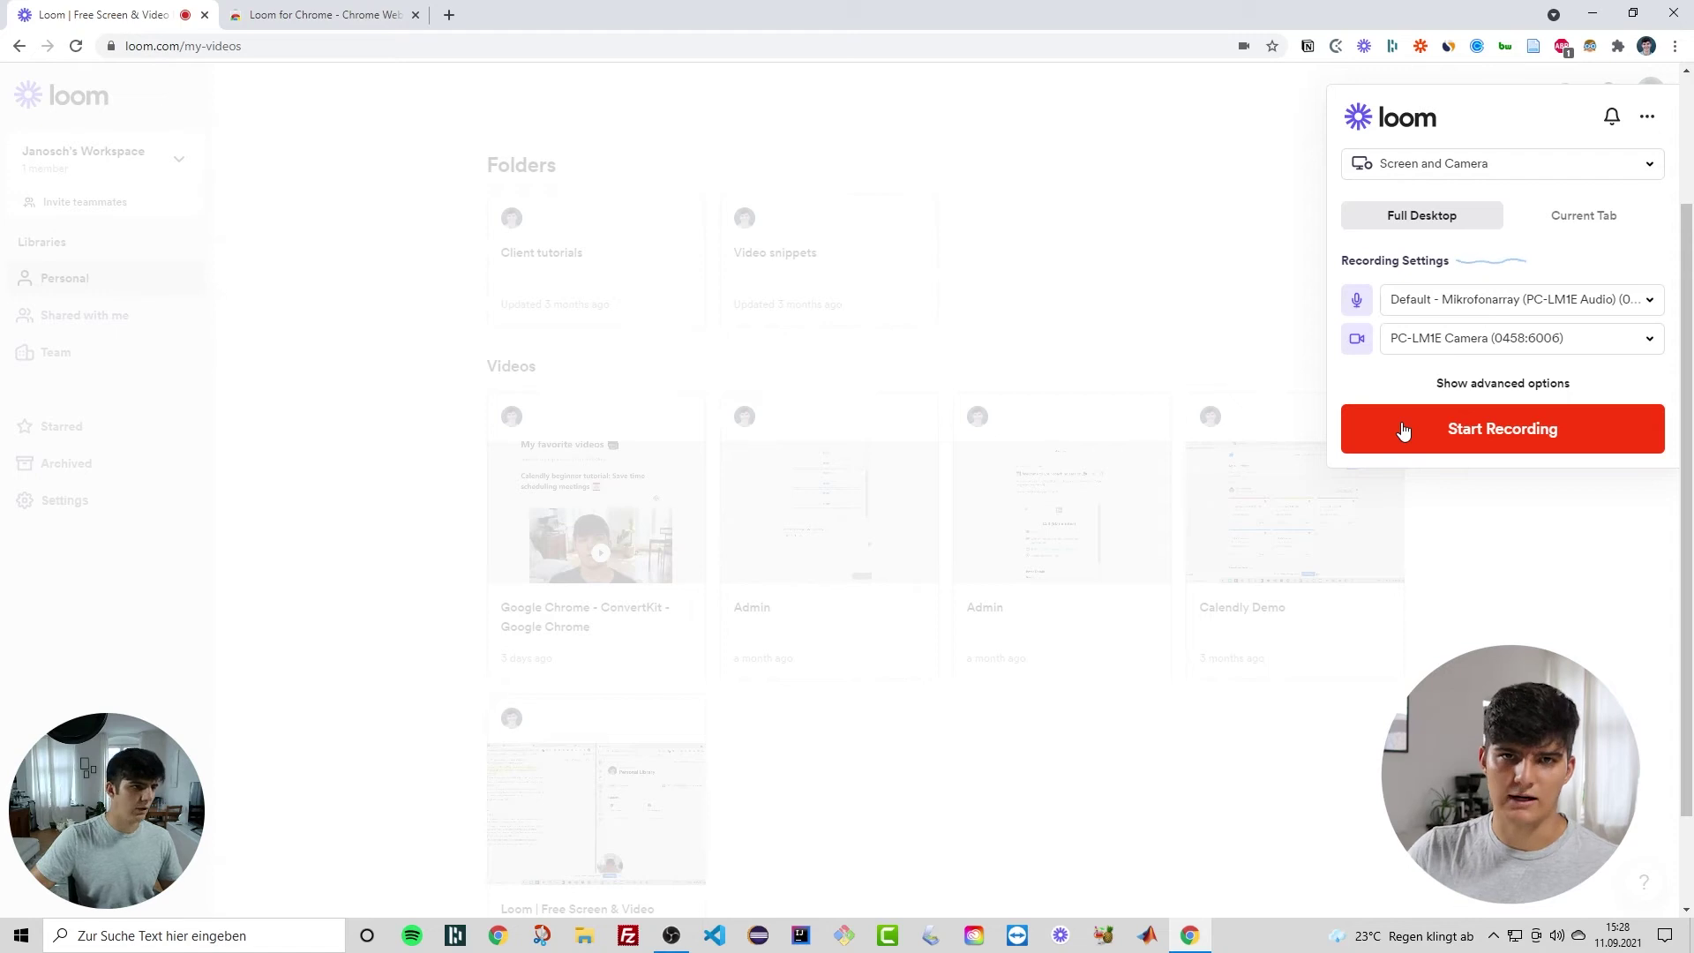
Start a new recording and share the Entire Screen in Chrome's share dialog.
{"action": "left_click", "coordinate": [1482, 448]}
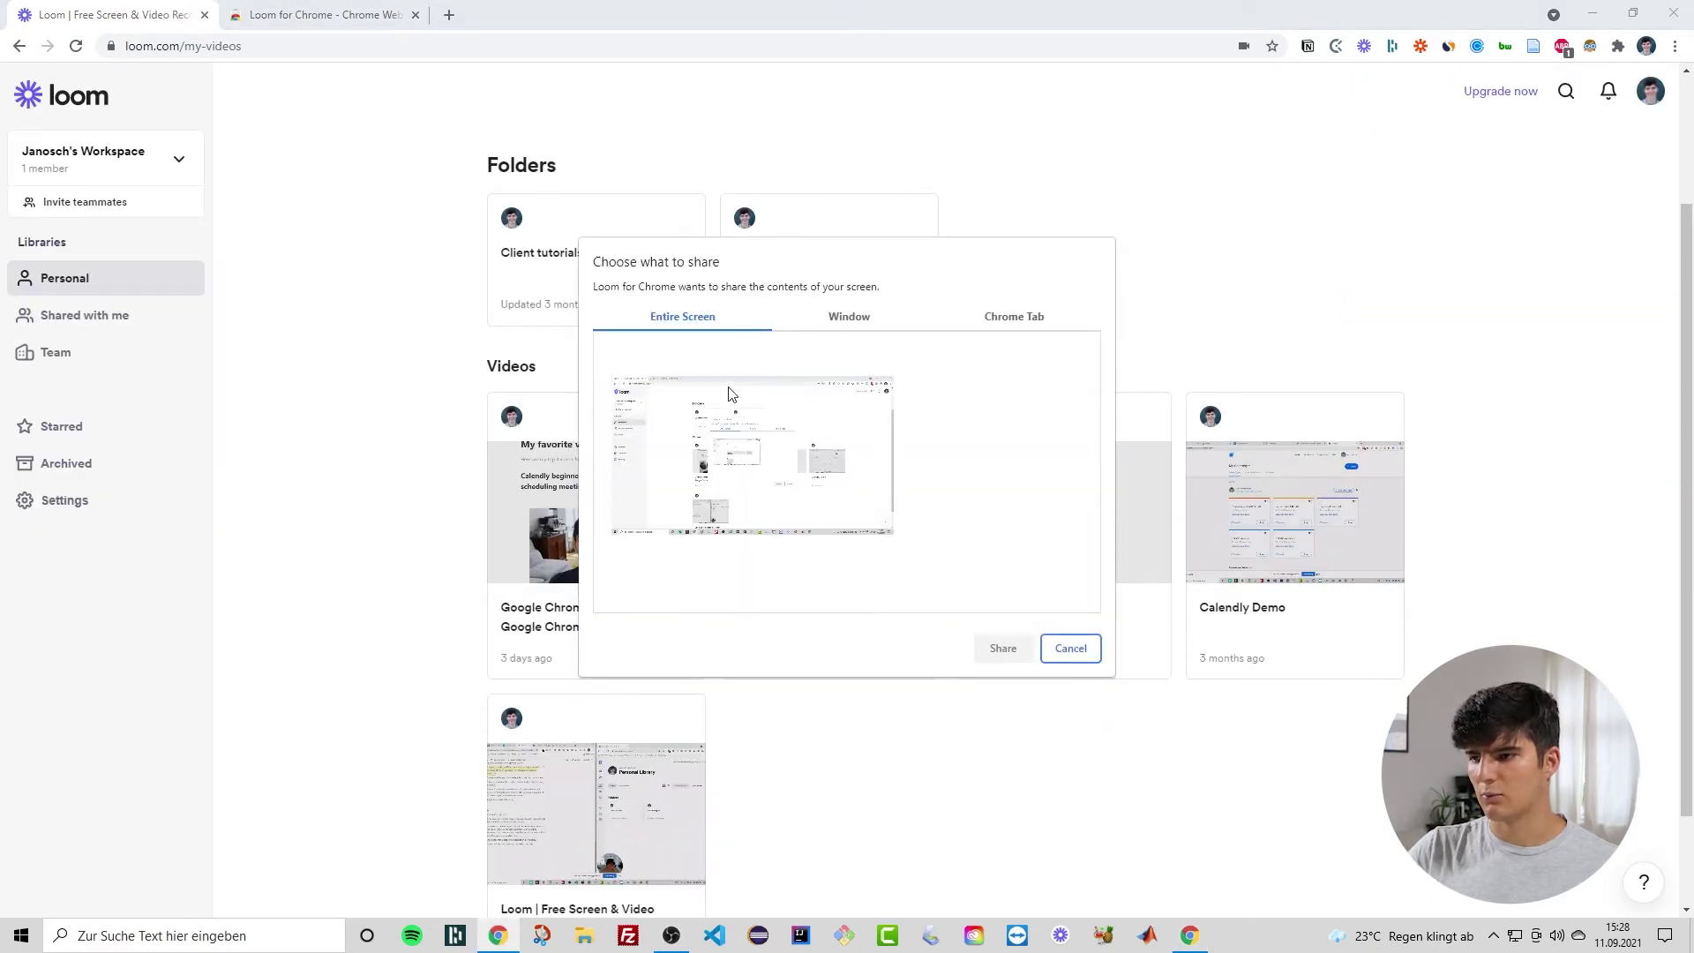
{"action": "left_click", "coordinate": [727, 488]}
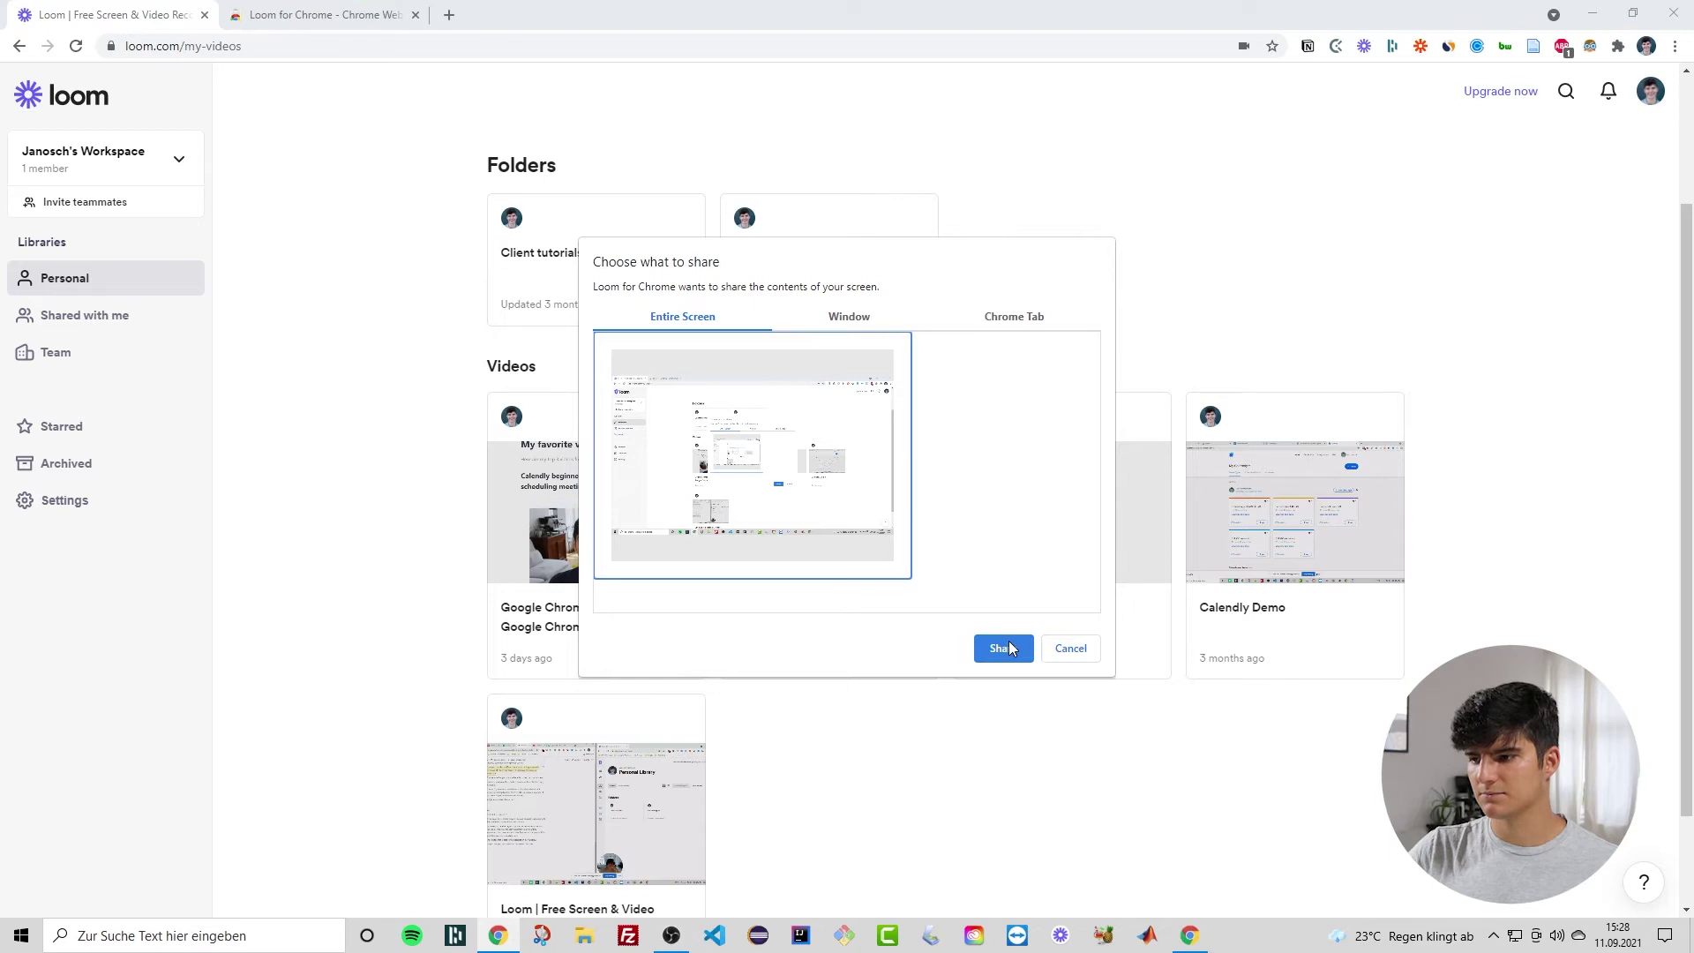
{"action": "left_click", "coordinate": [1008, 648]}
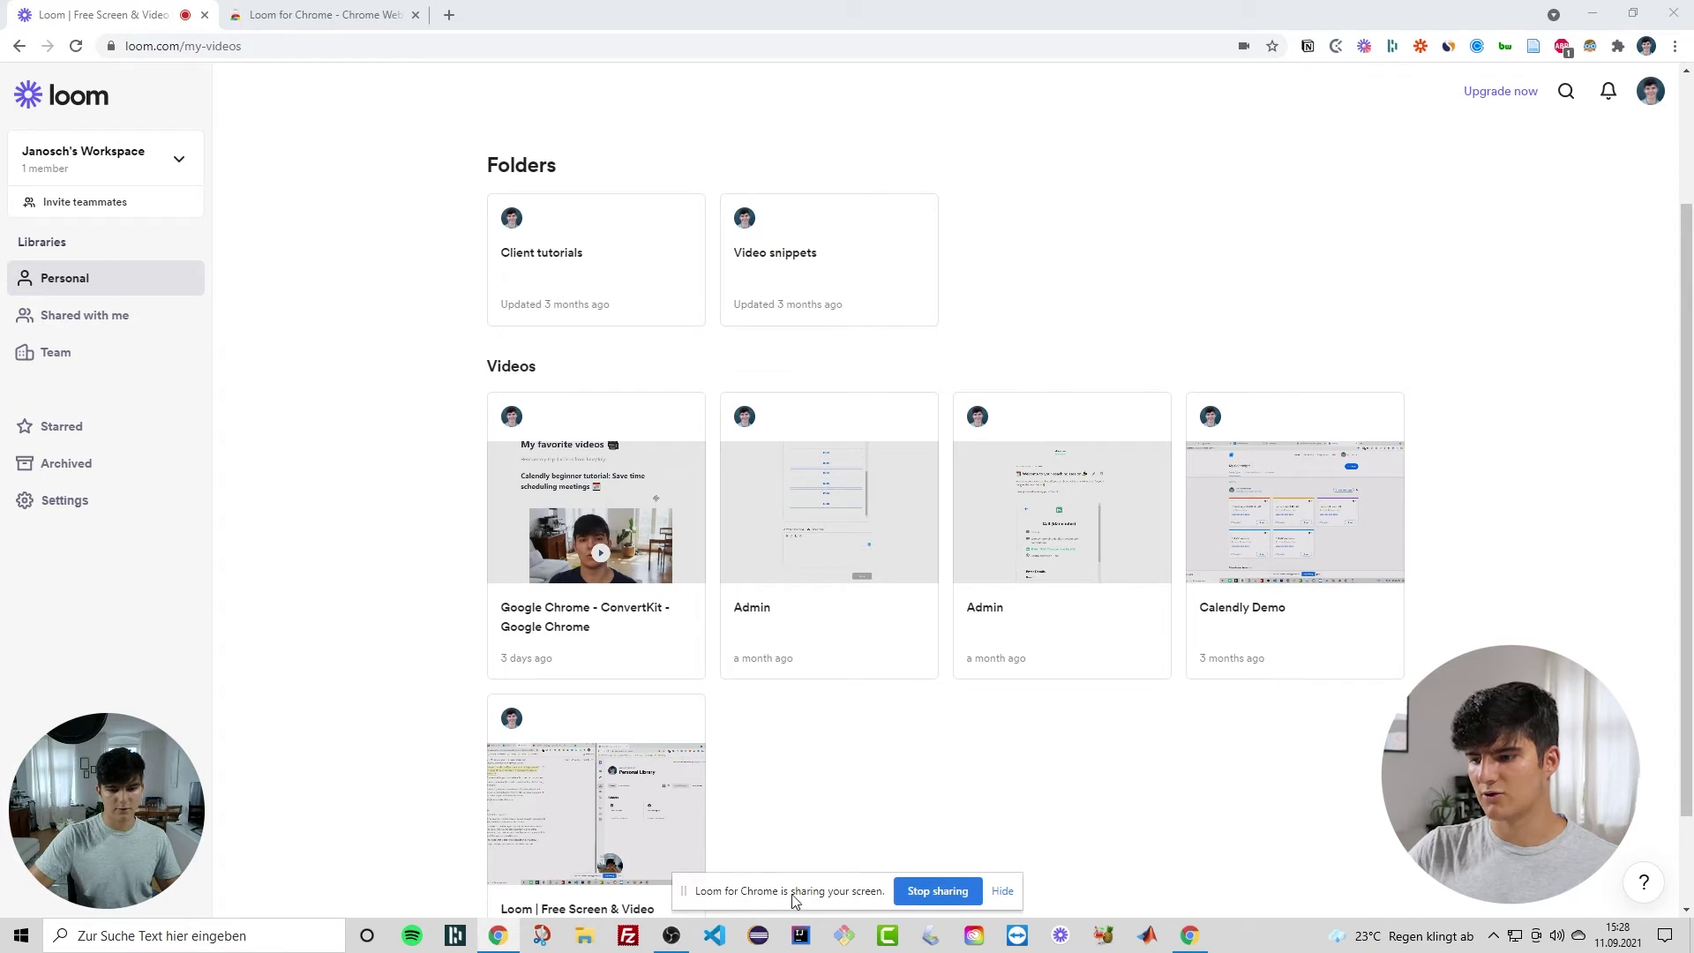
Hide the sharing notice, visit Shared with me and the Team Library, then stop recording.
{"action": "left_click", "coordinate": [1002, 891]}
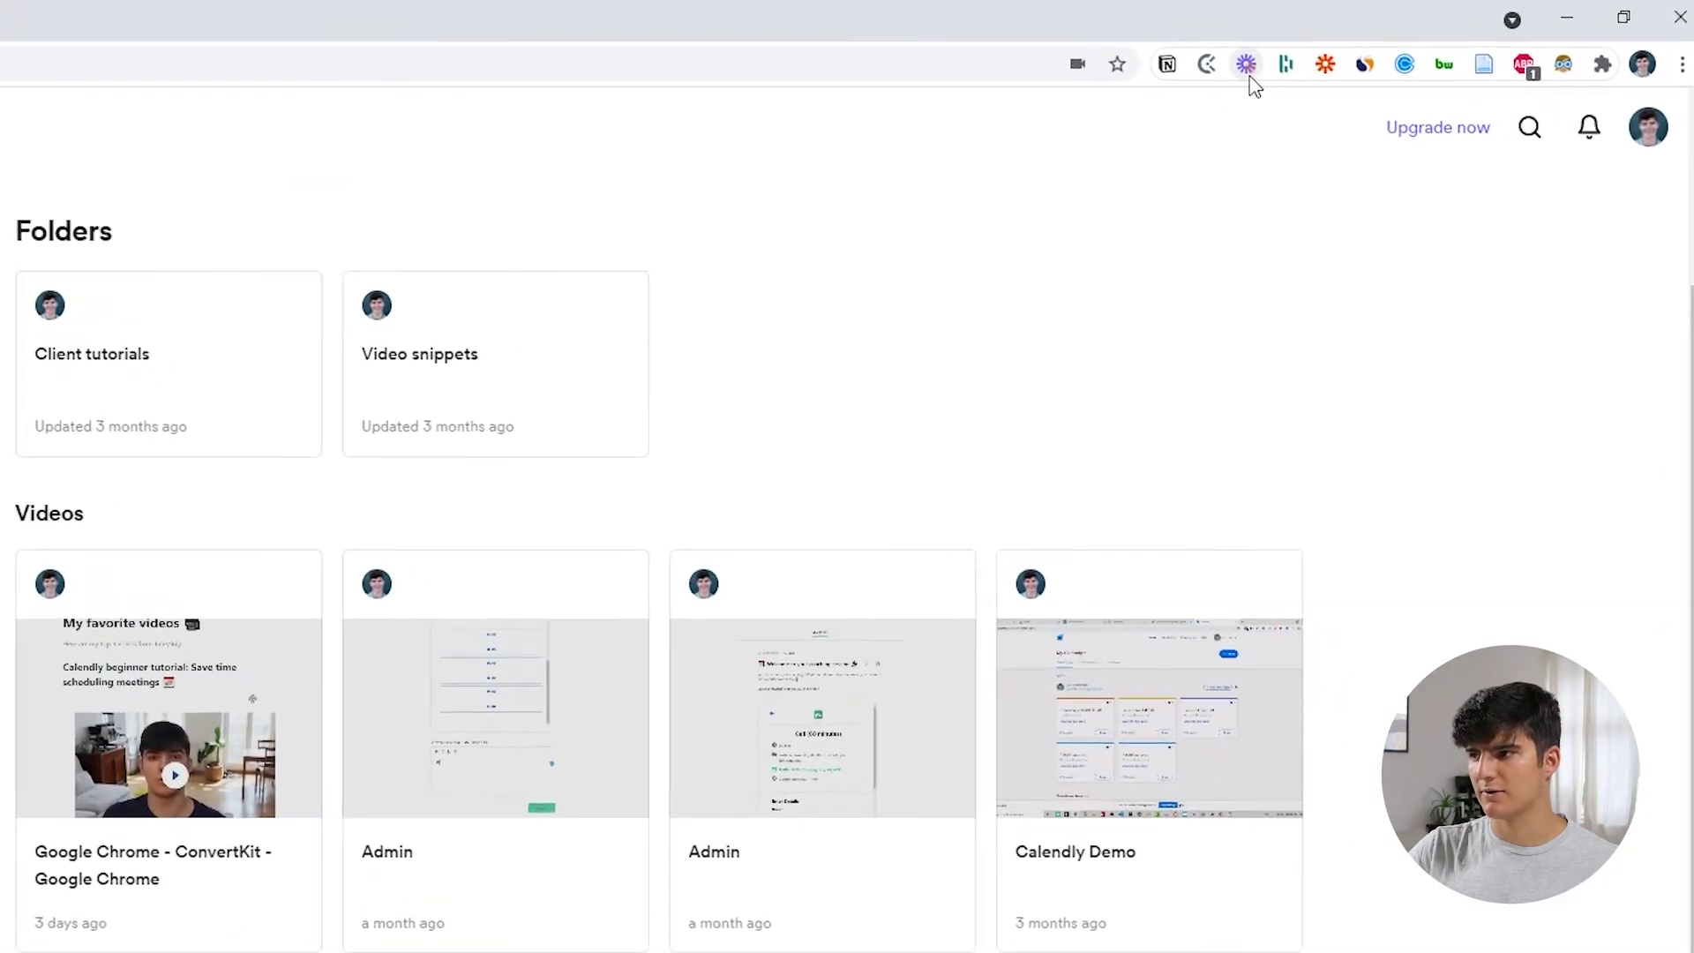
{"action": "scroll", "coordinate": [377, 697], "scroll_direction": "down", "scroll_amount": 2}
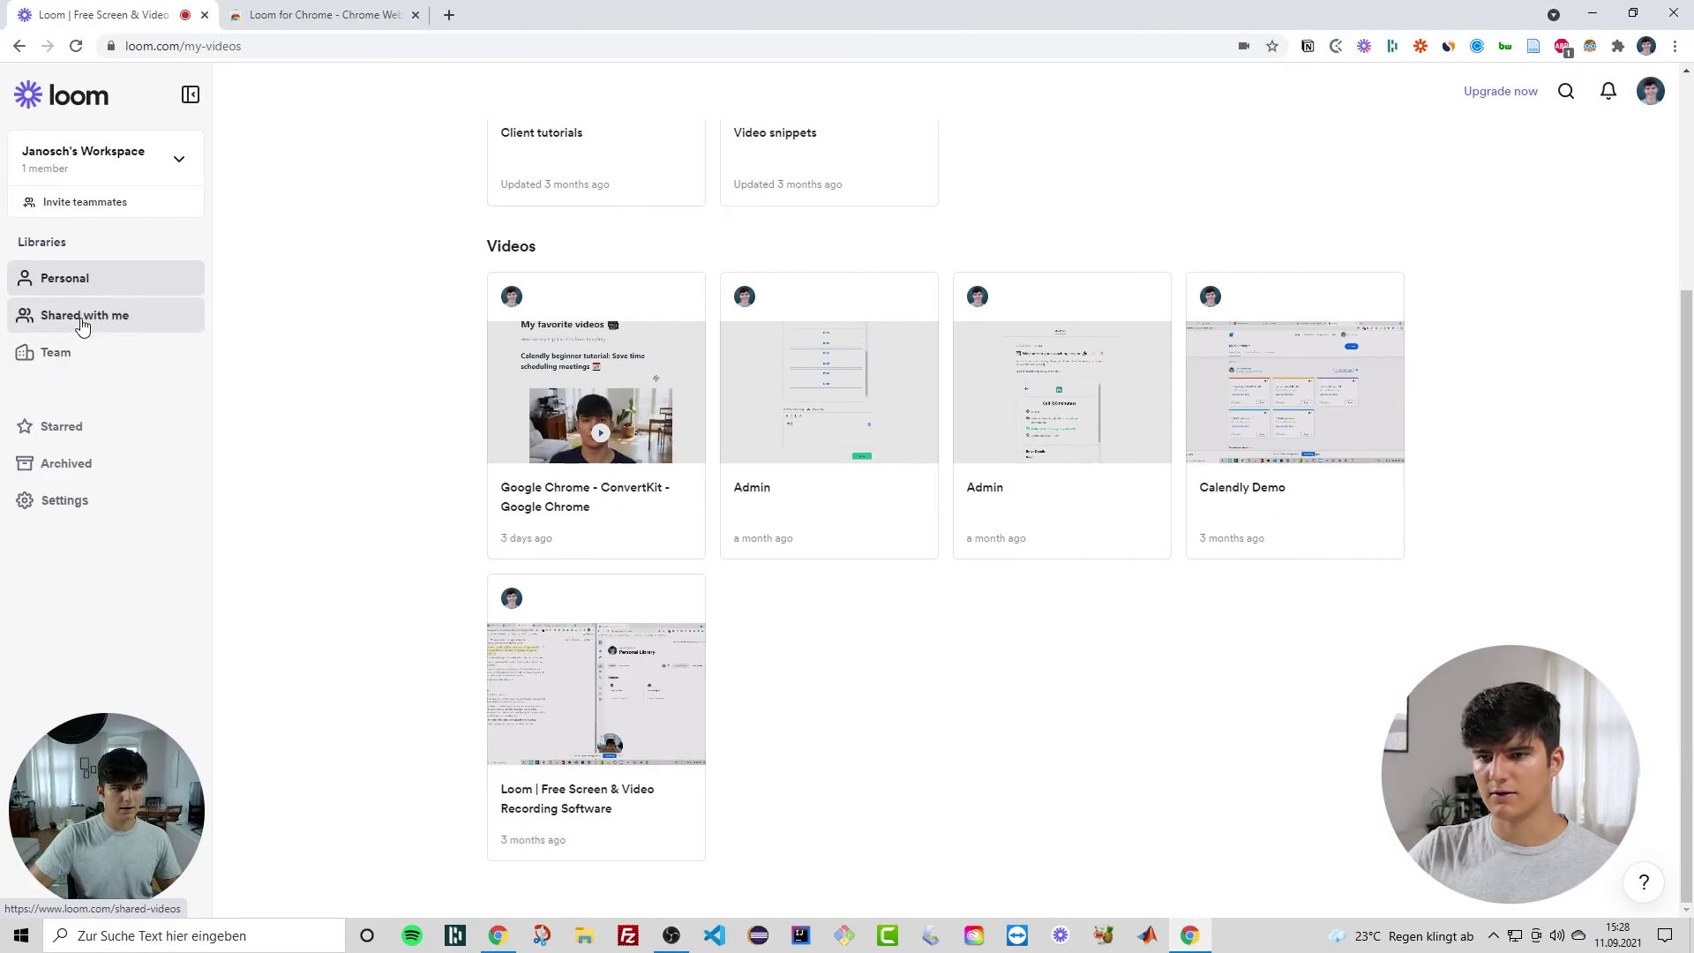
{"action": "left_click", "coordinate": [81, 316]}
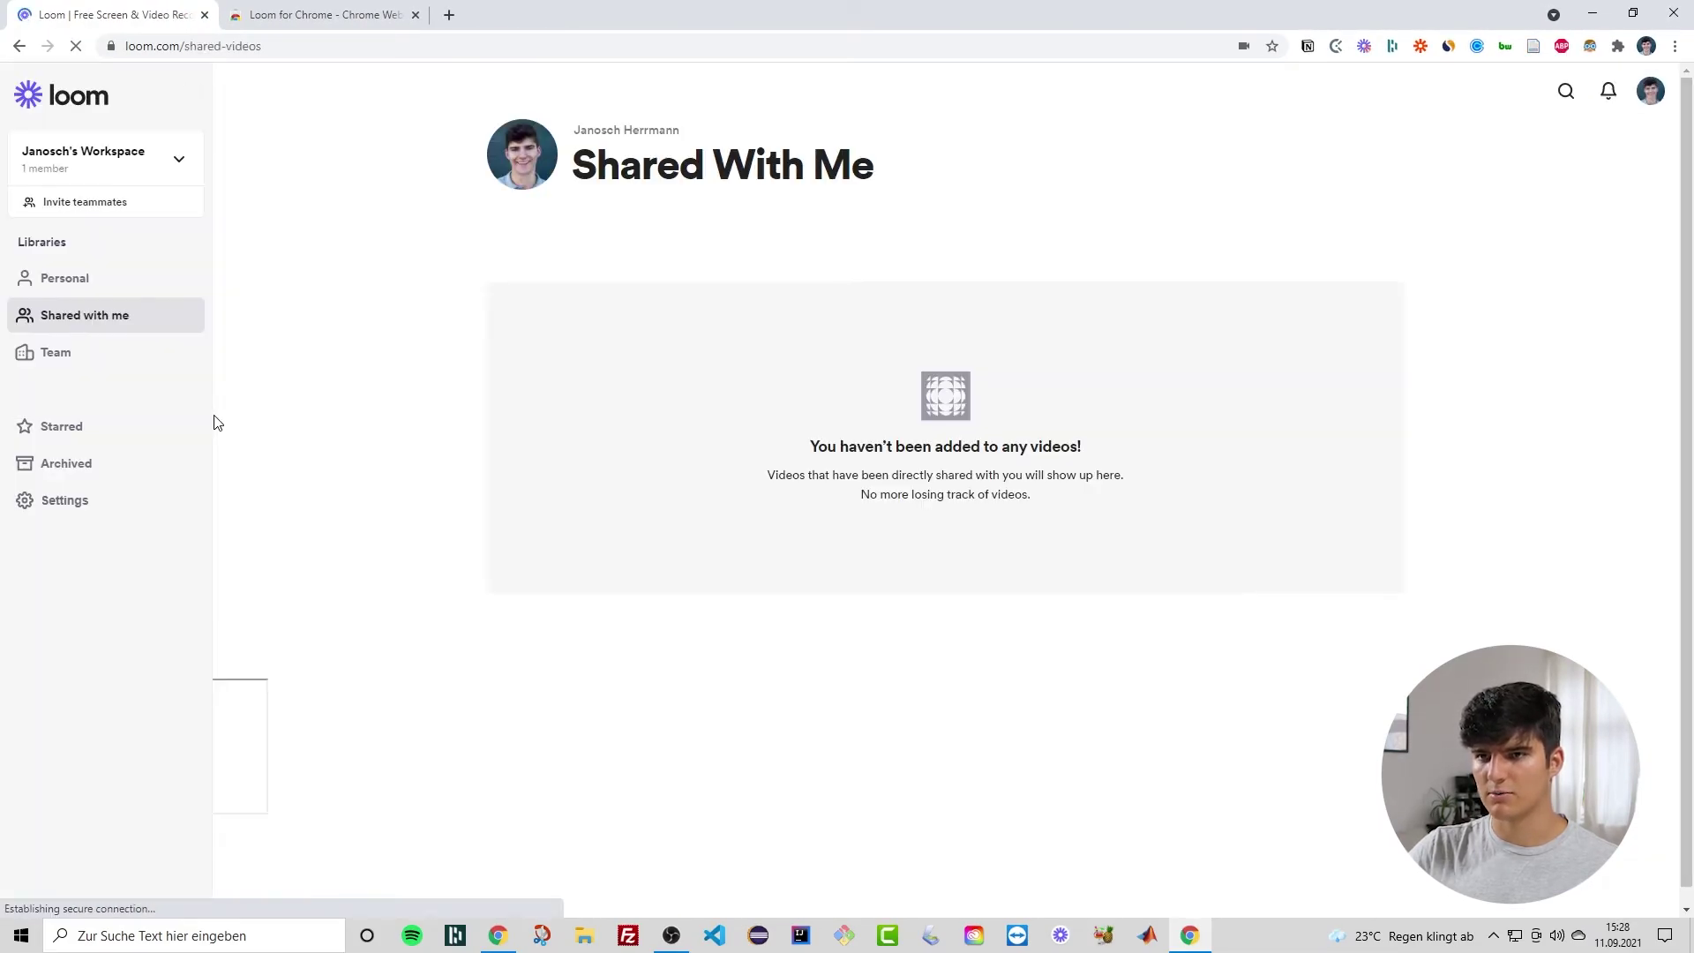
{"action": "left_click", "coordinate": [67, 345]}
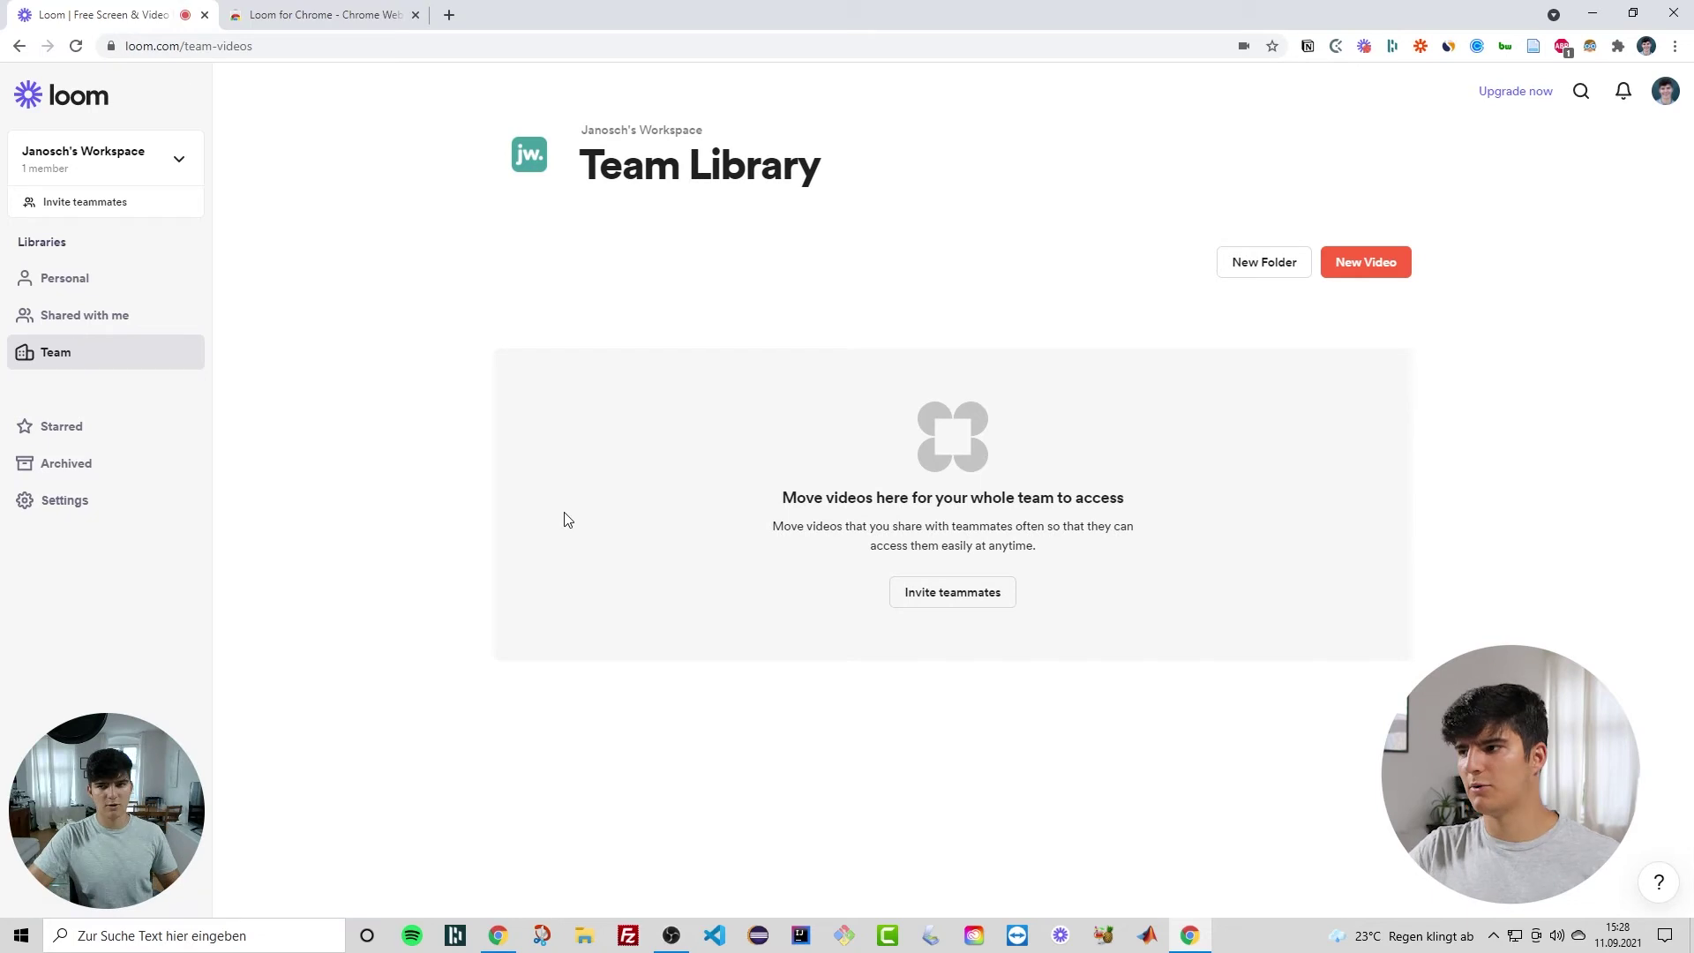
{"action": "left_click", "coordinate": [1364, 48]}
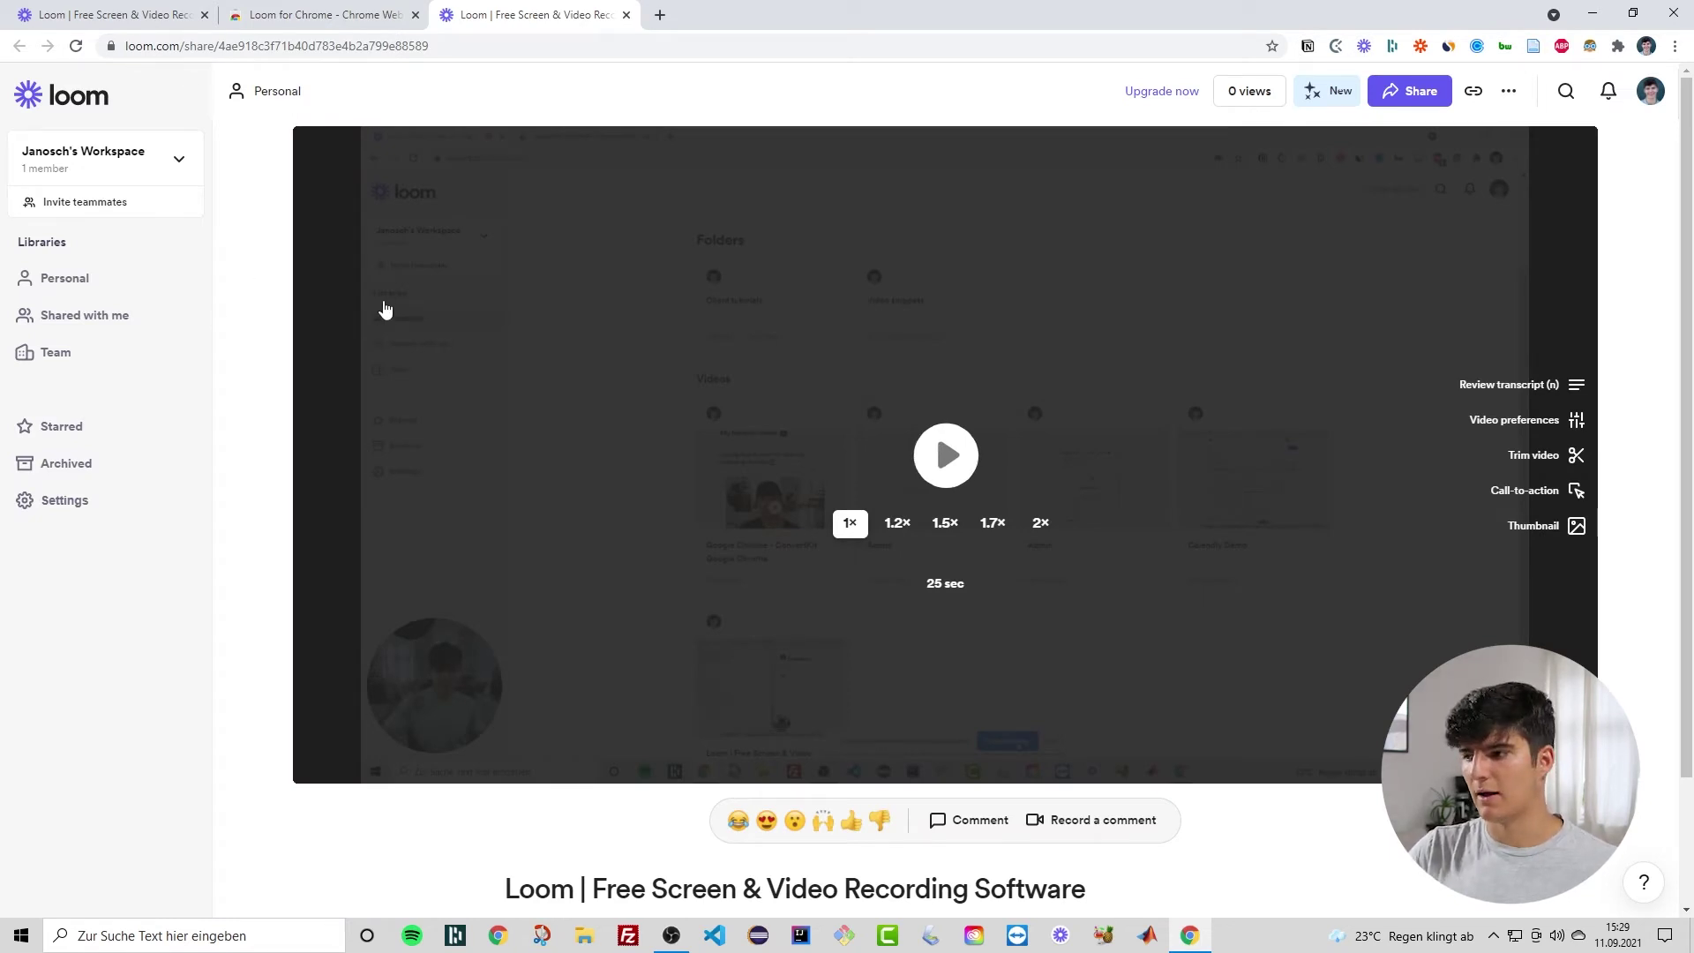
Scroll the new recording's share page down and back up to look it over.
{"action": "scroll", "coordinate": [752, 379], "scroll_direction": "down", "scroll_amount": 2}
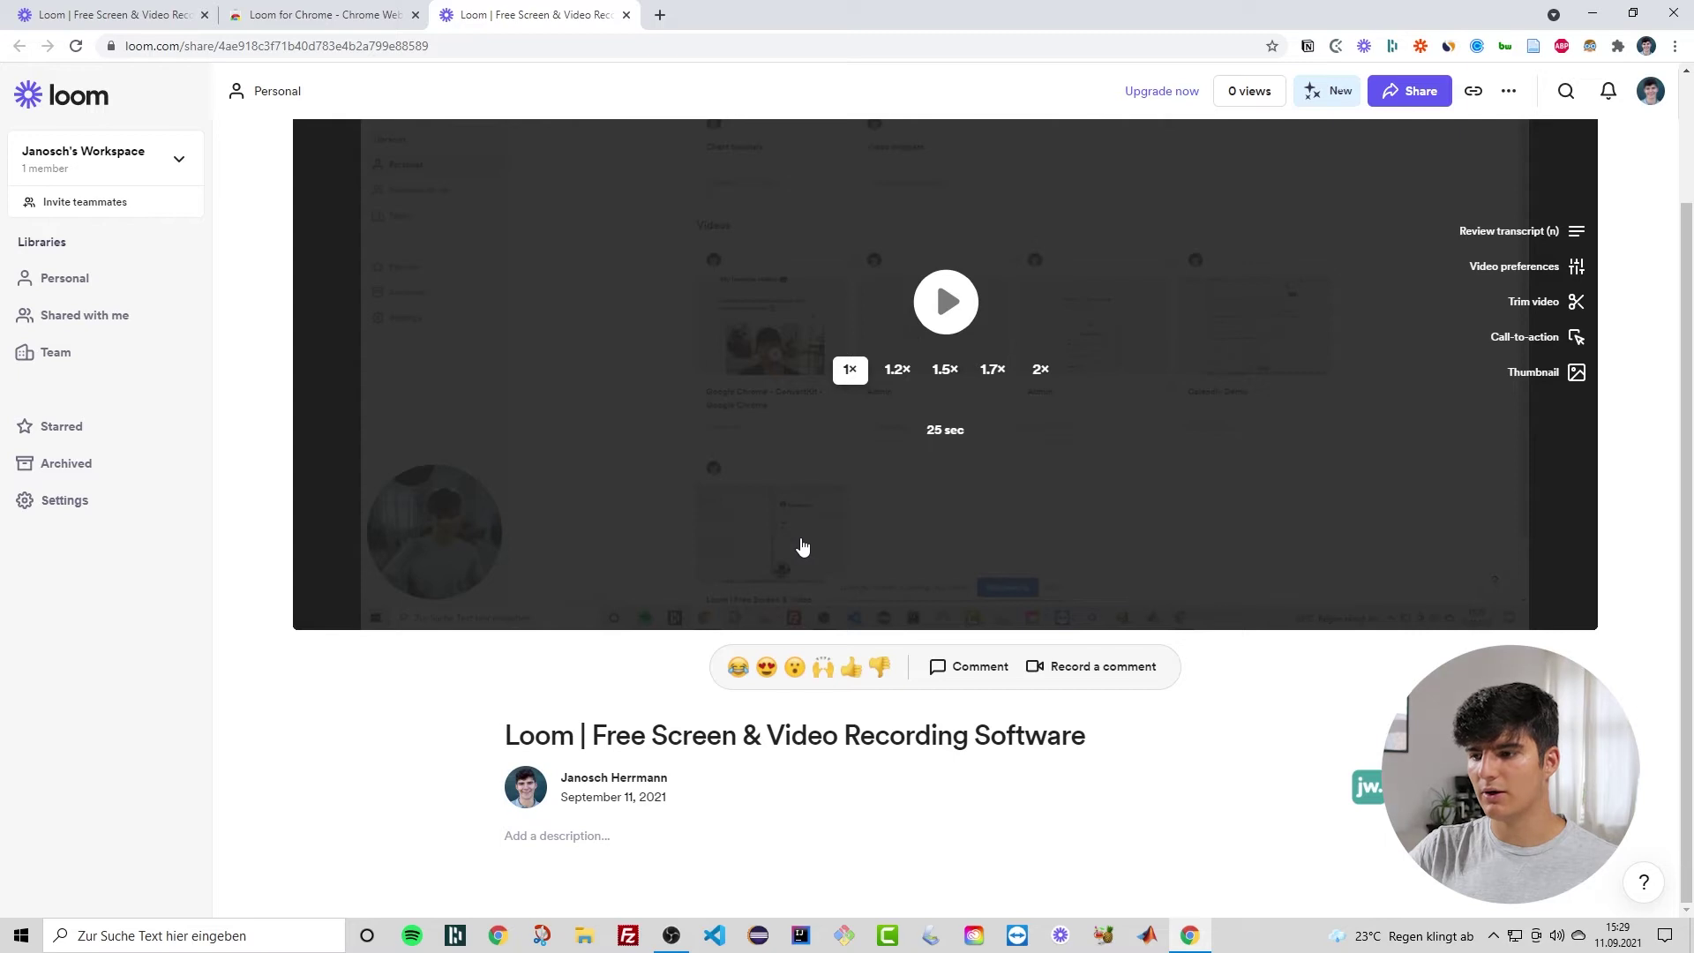
{"action": "scroll", "coordinate": [802, 547], "scroll_direction": "up", "scroll_amount": 1}
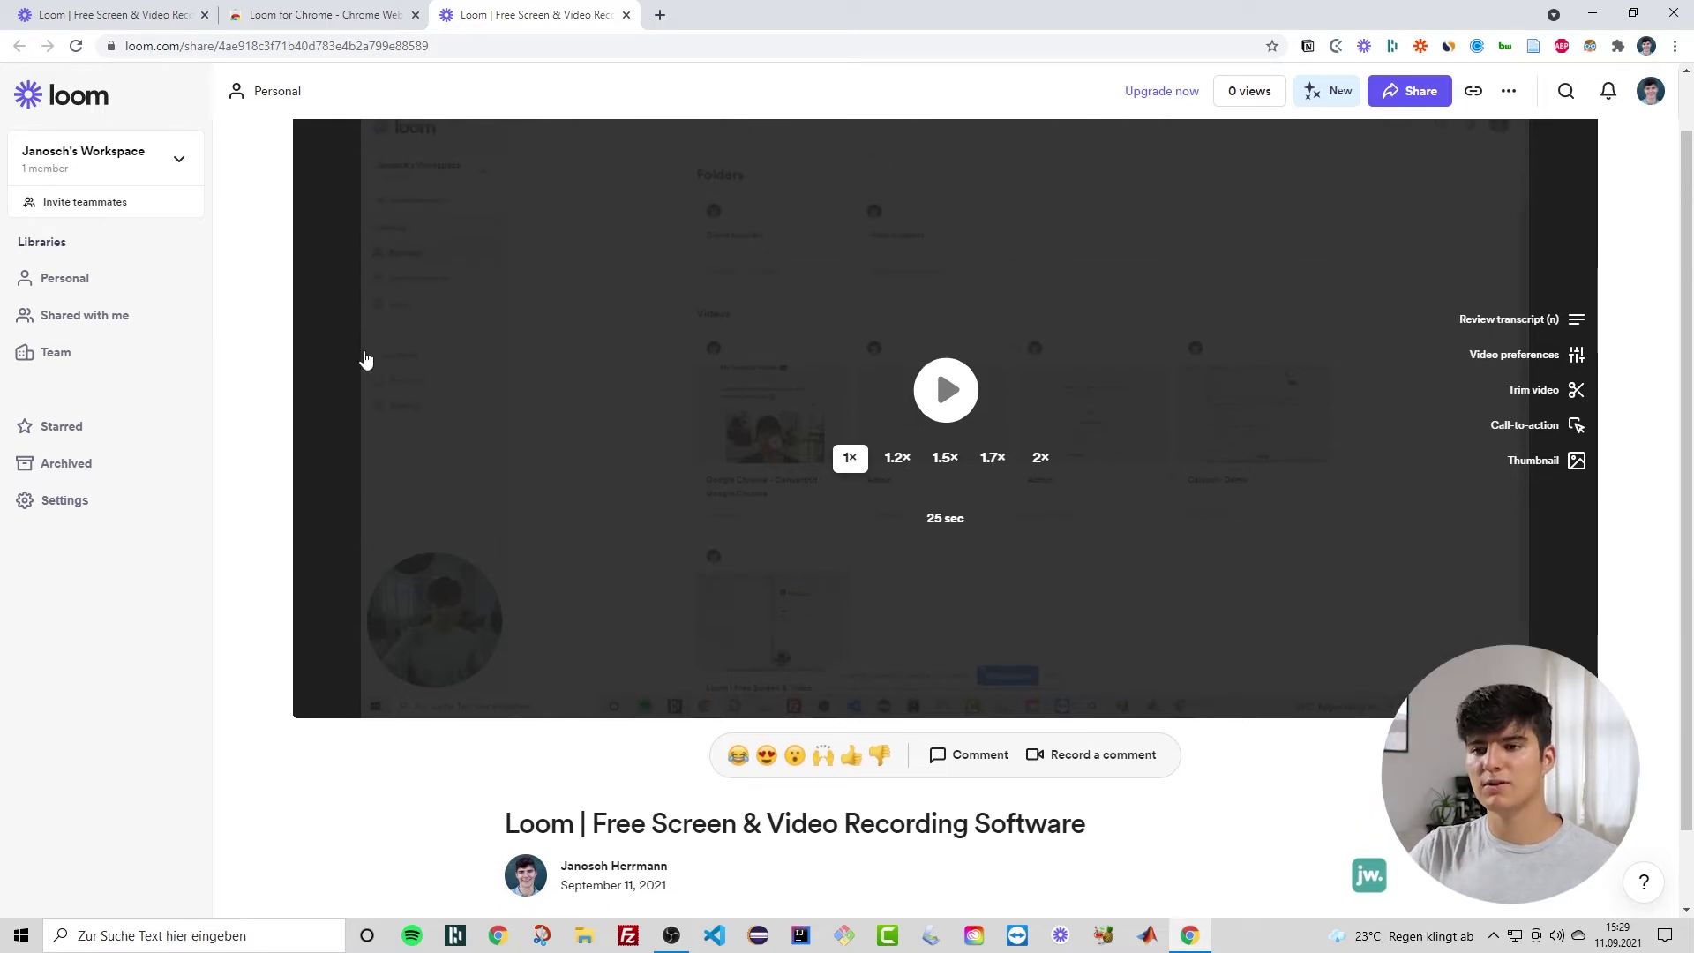
{"action": "scroll", "coordinate": [885, 488], "scroll_direction": "up", "scroll_amount": 1}
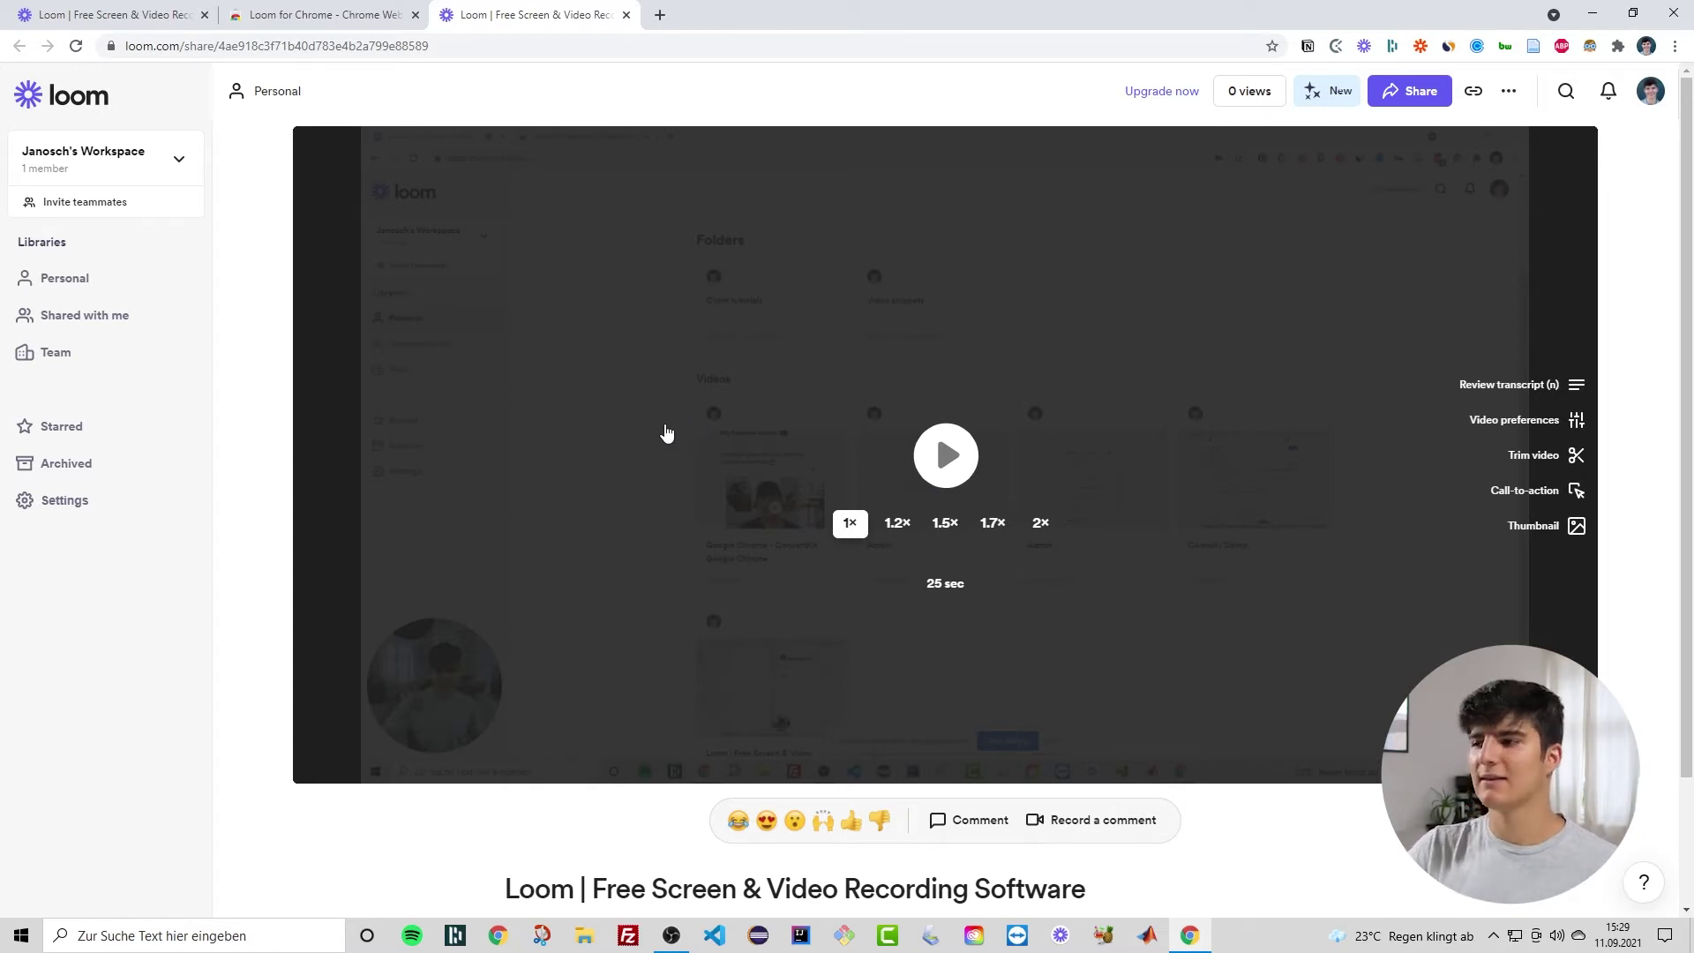
Play the recording muted, skip ahead past 0:07 and 0:12, and pause at 0:15.
{"action": "scroll", "coordinate": [696, 428], "scroll_direction": "down", "scroll_amount": 1}
{"action": "scroll", "coordinate": [696, 428], "scroll_direction": "up", "scroll_amount": 1}
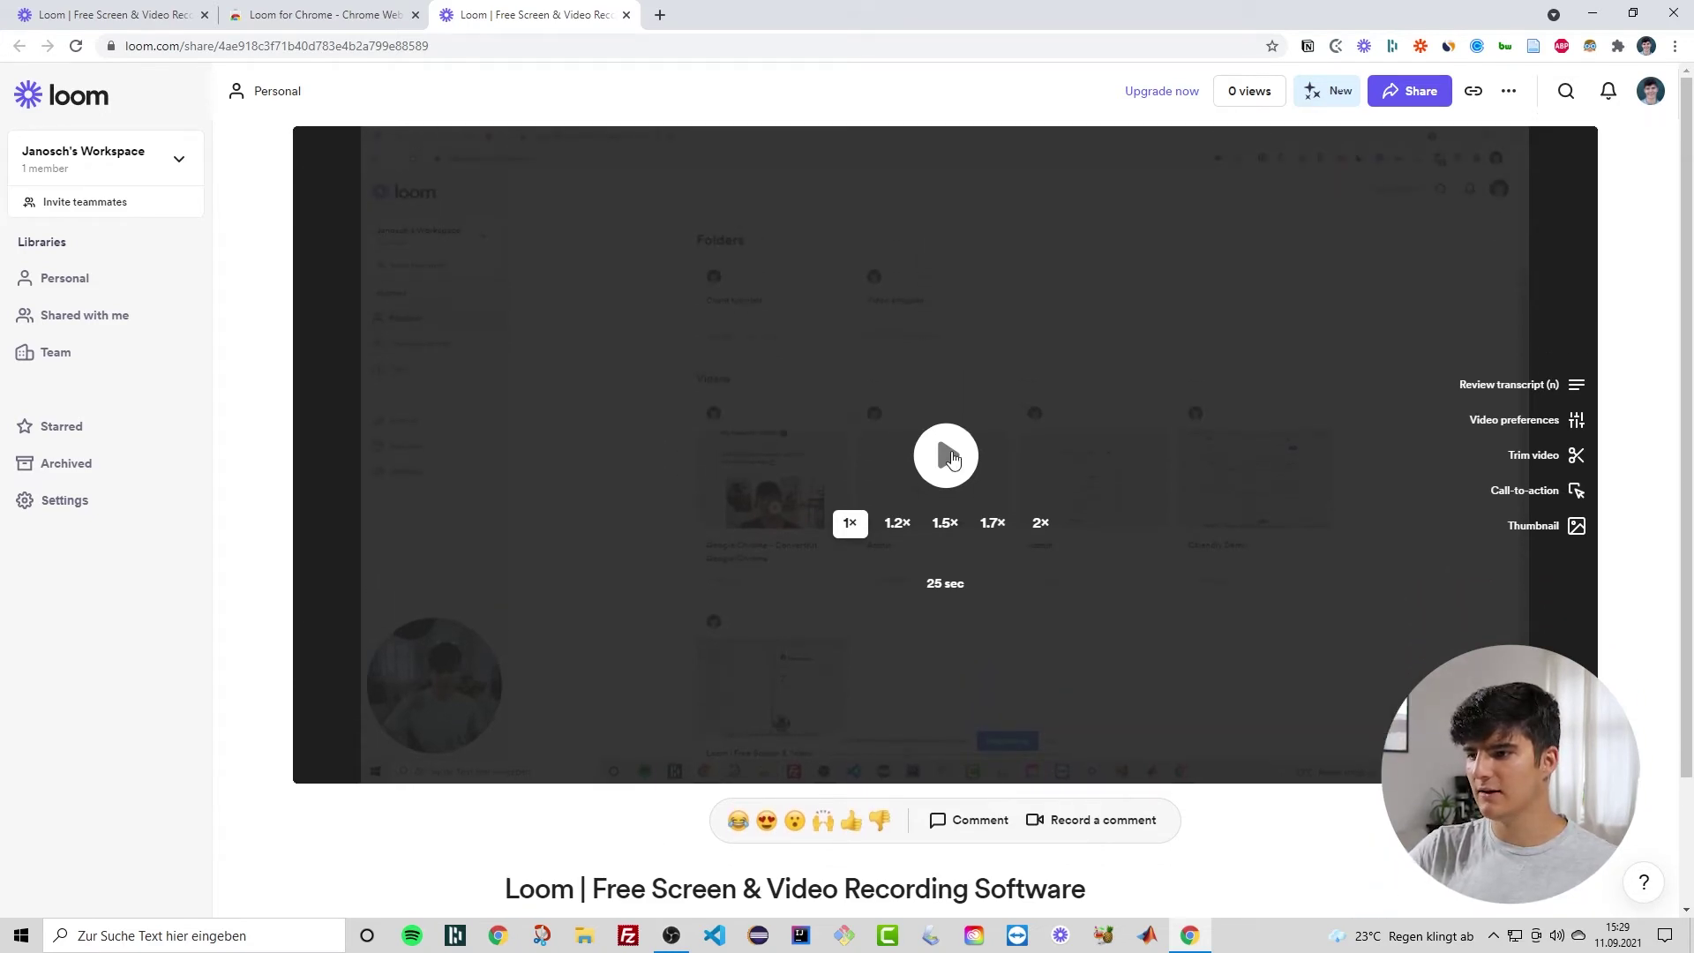
{"action": "left_click", "coordinate": [529, 702]}
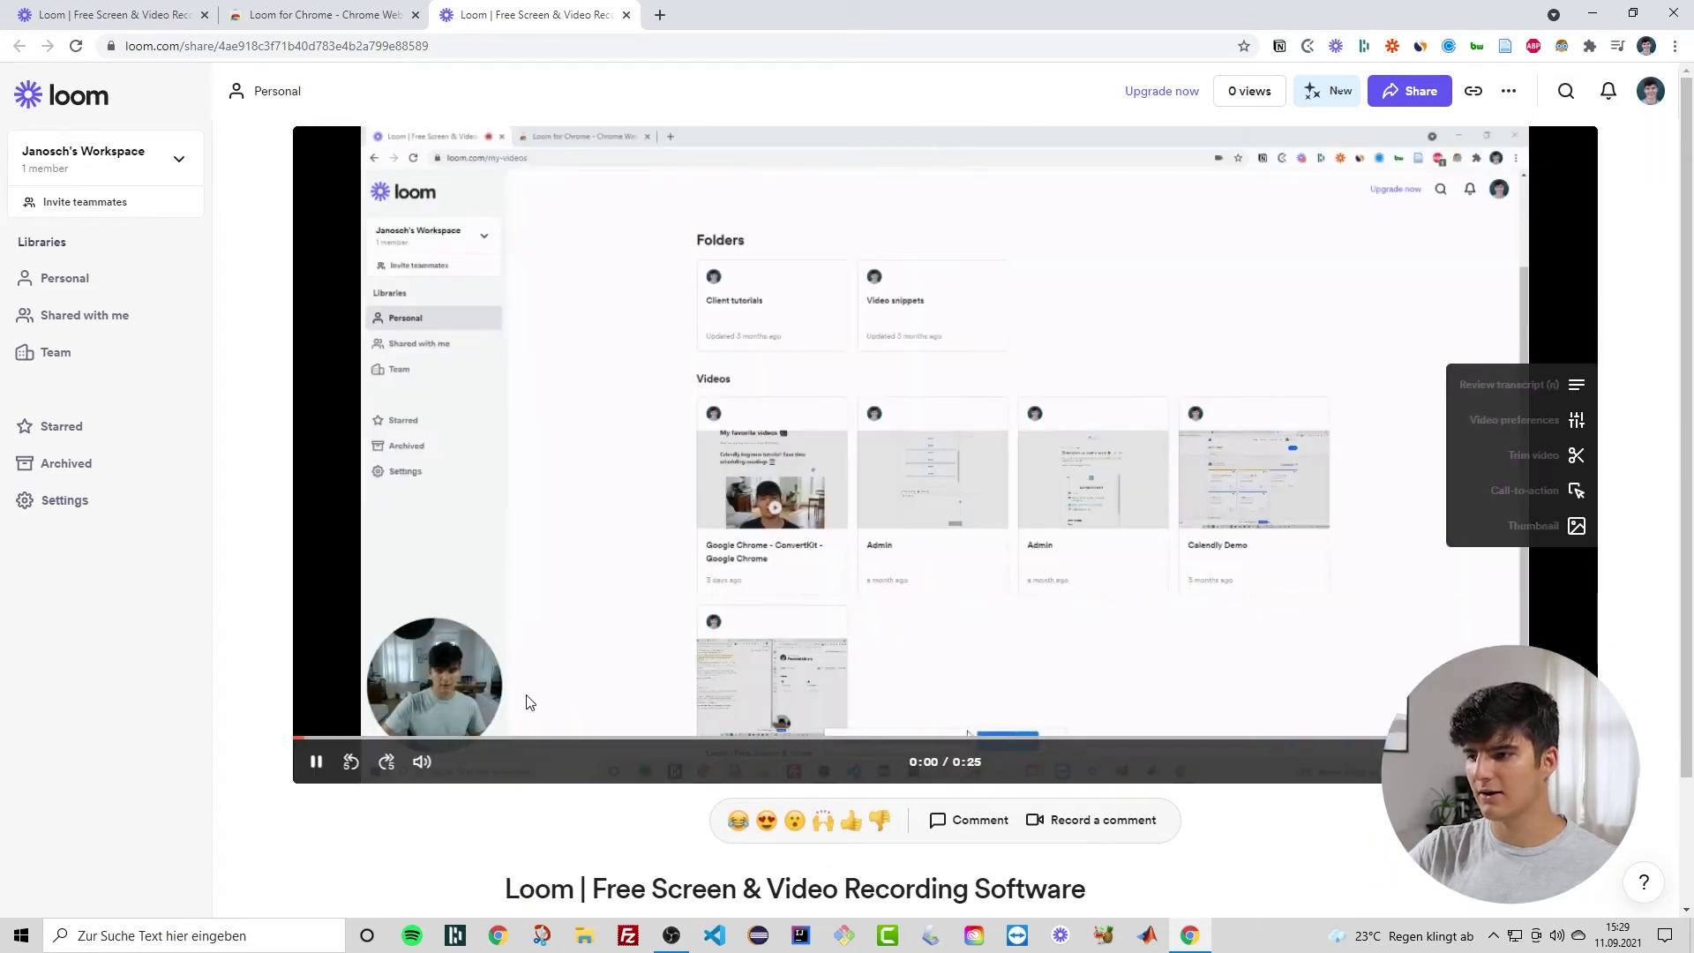
{"action": "left_click", "coordinate": [564, 572]}
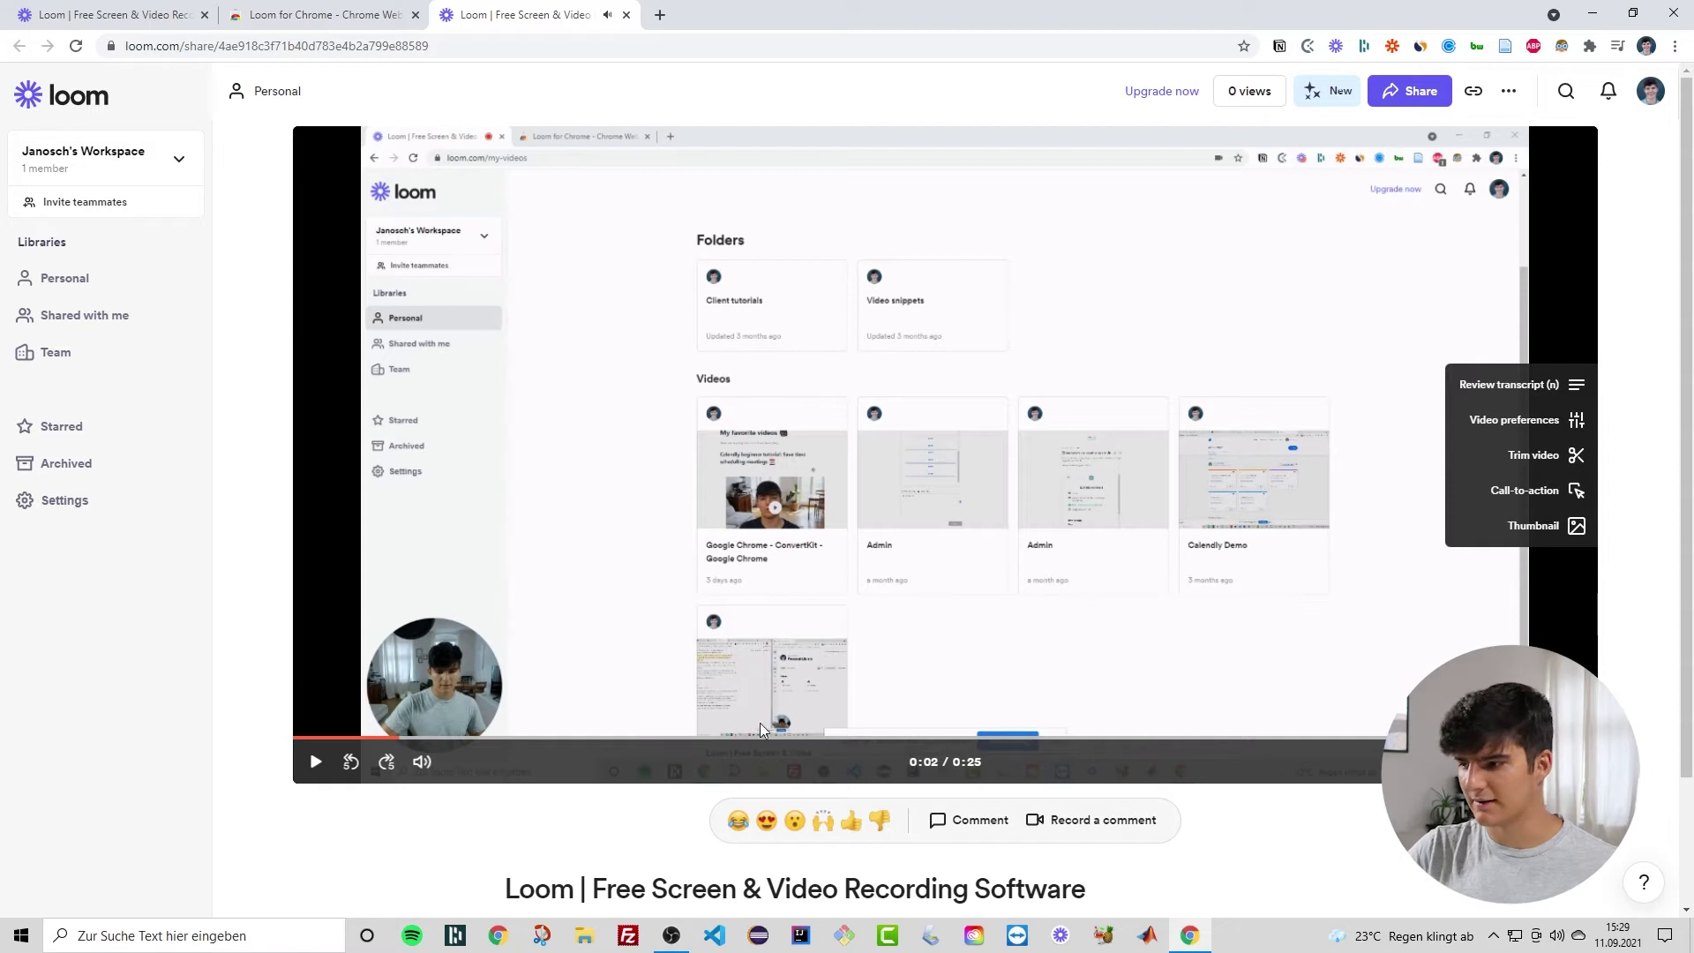
{"action": "left_click", "coordinate": [422, 760]}
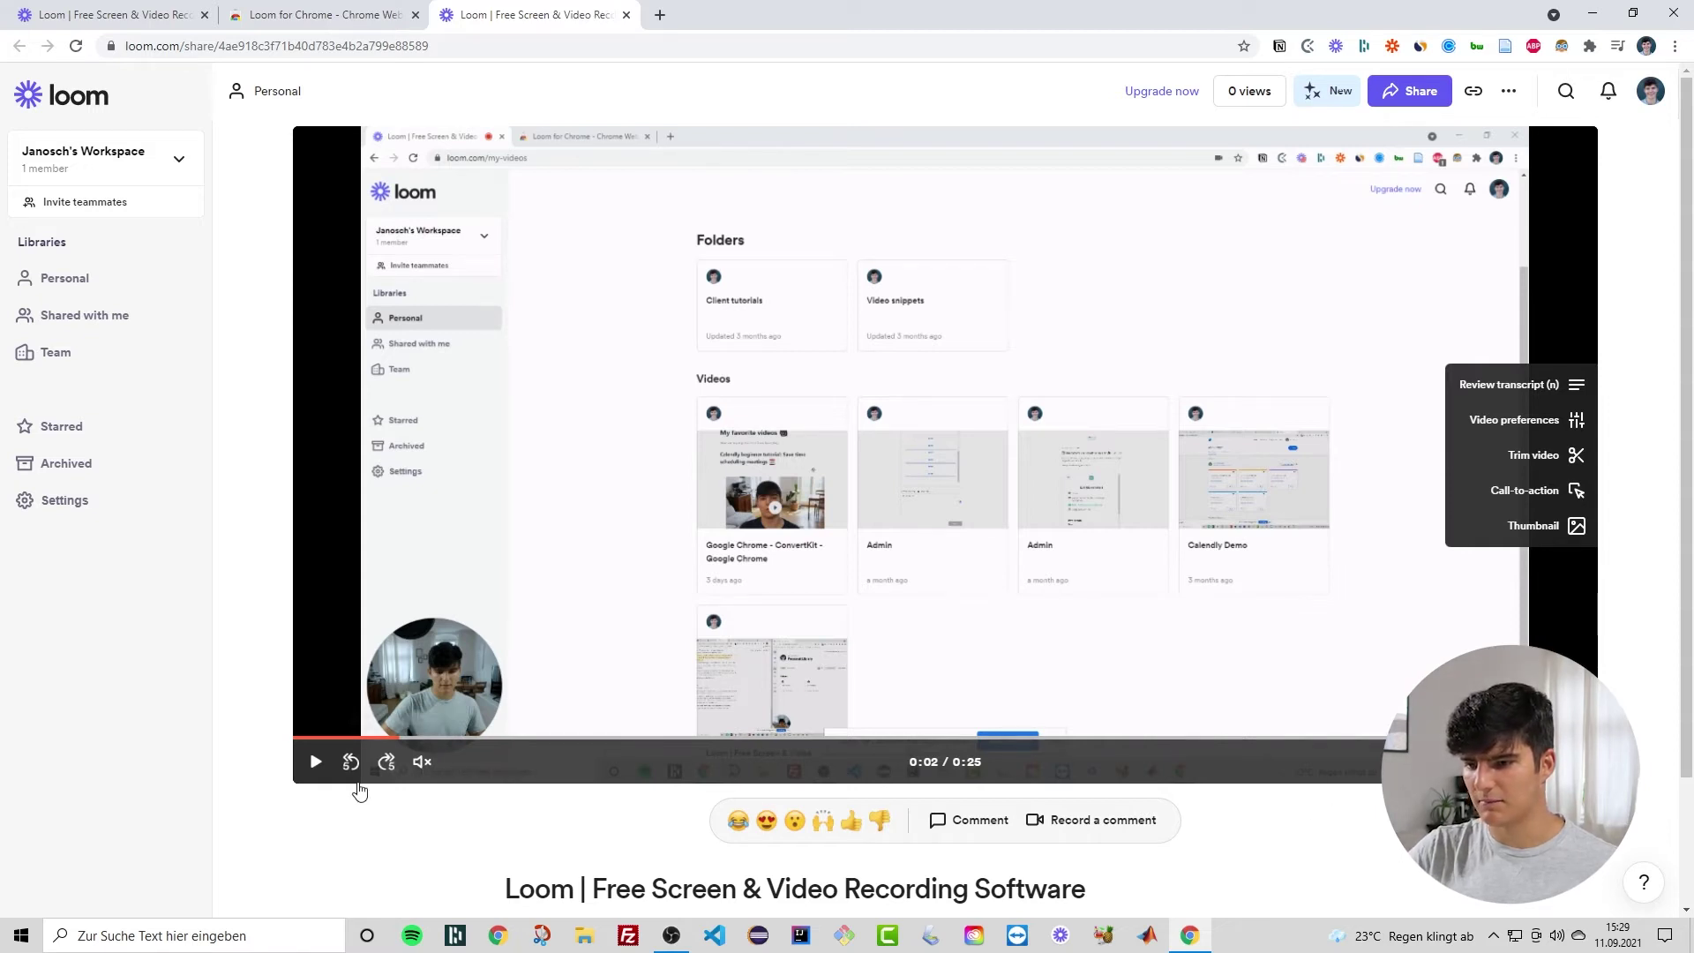
{"action": "left_click", "coordinate": [436, 649]}
{"action": "left_click", "coordinate": [643, 738]}
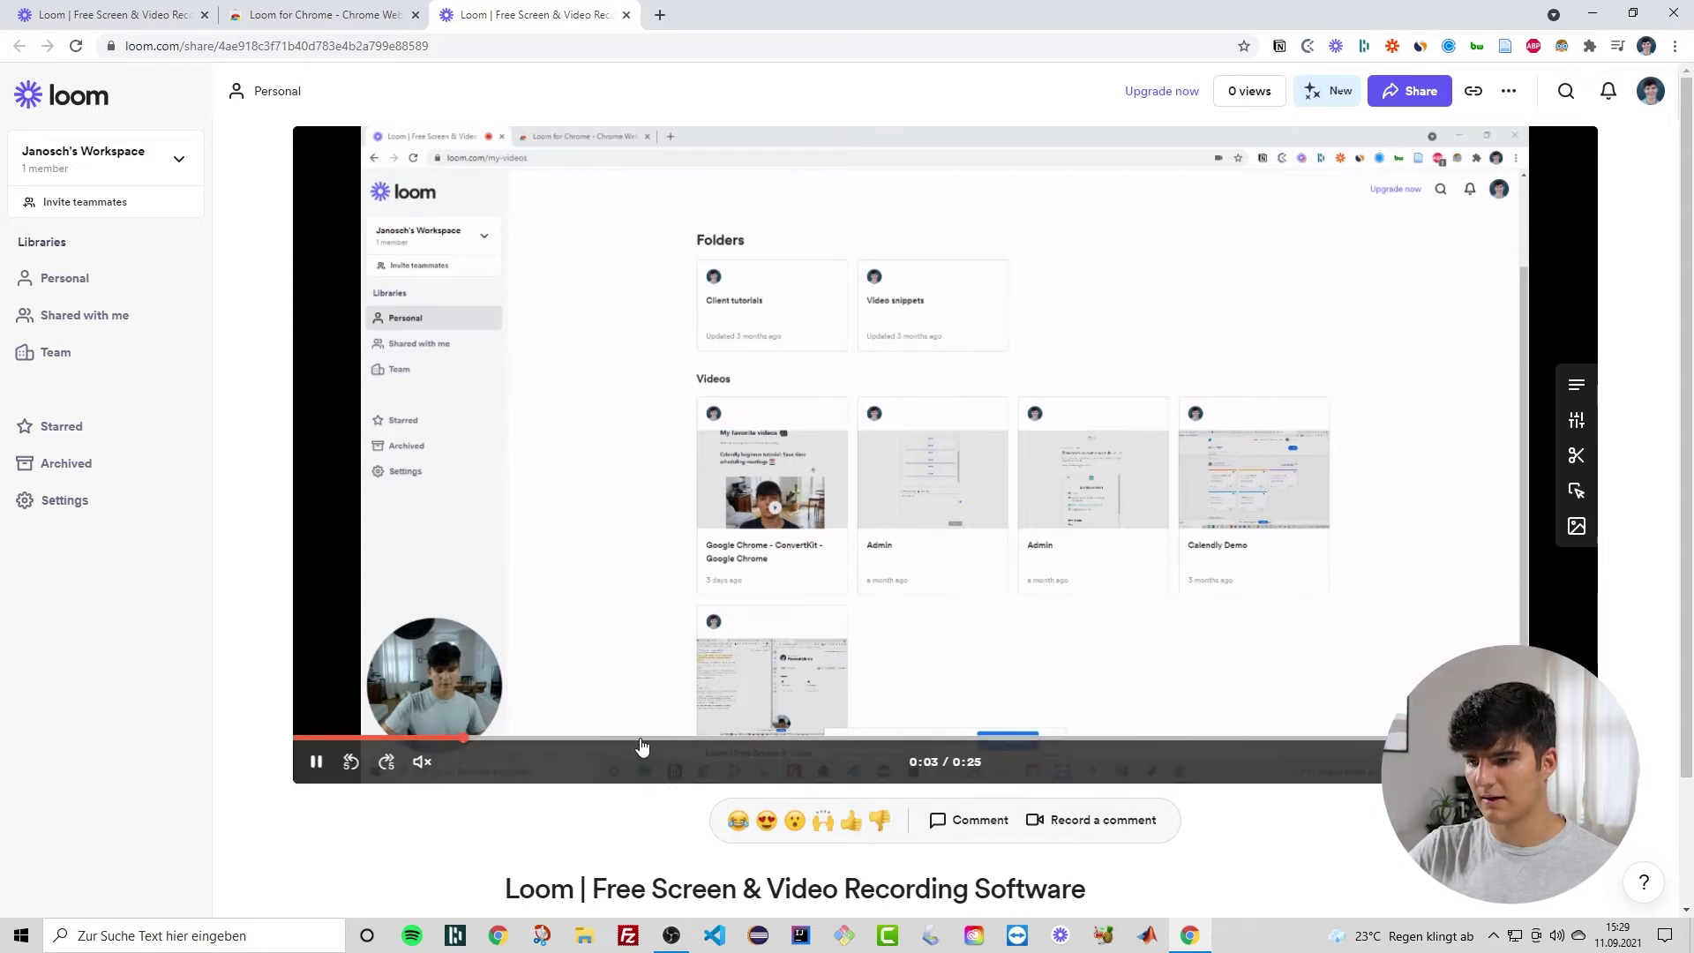
{"action": "left_click", "coordinate": [917, 741]}
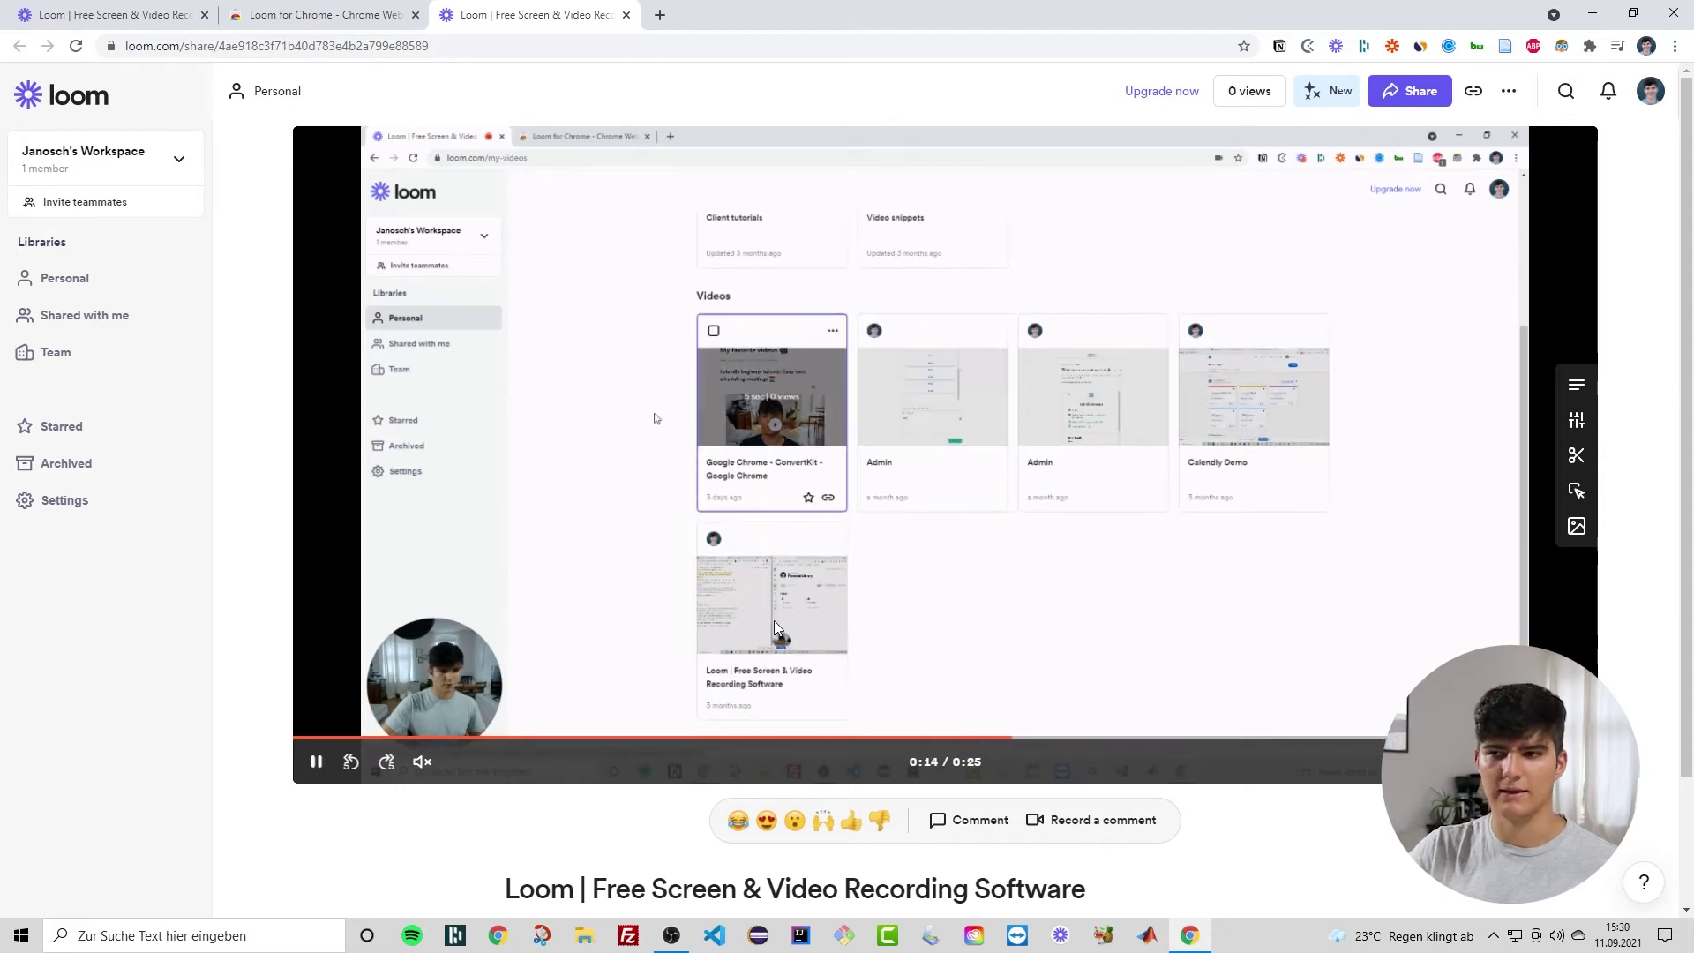
{"action": "left_click", "coordinate": [766, 621]}
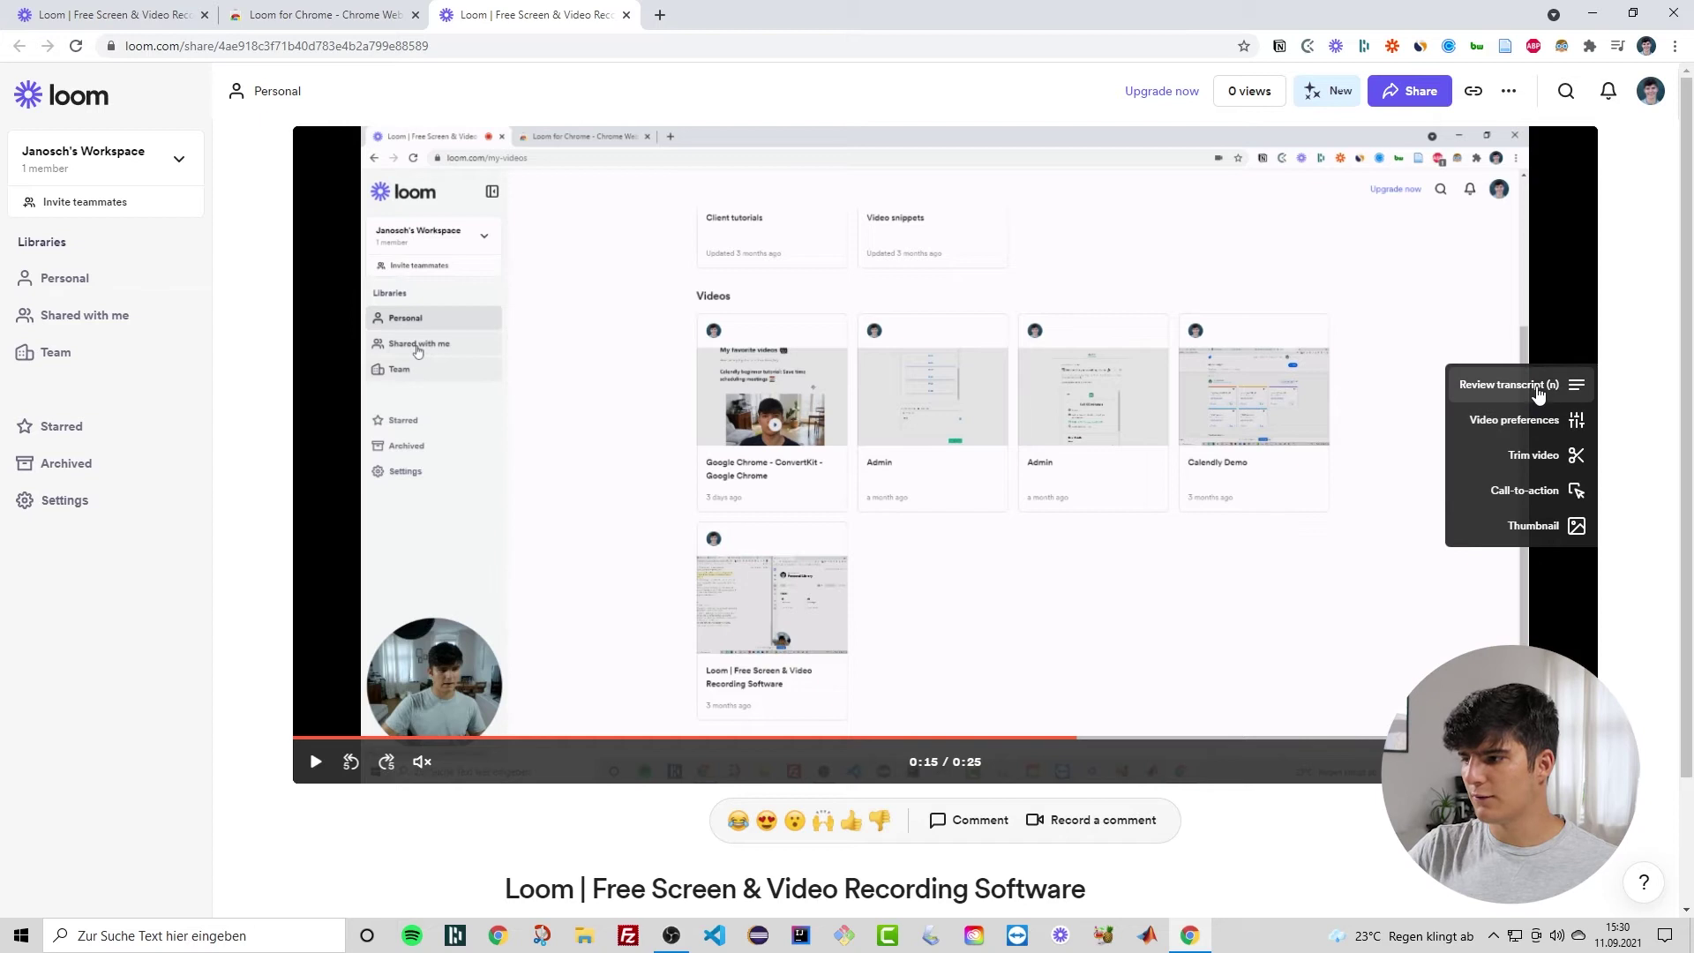
View the video's transcript, open its settings, then close the settings panel.
{"action": "left_click", "coordinate": [1498, 391]}
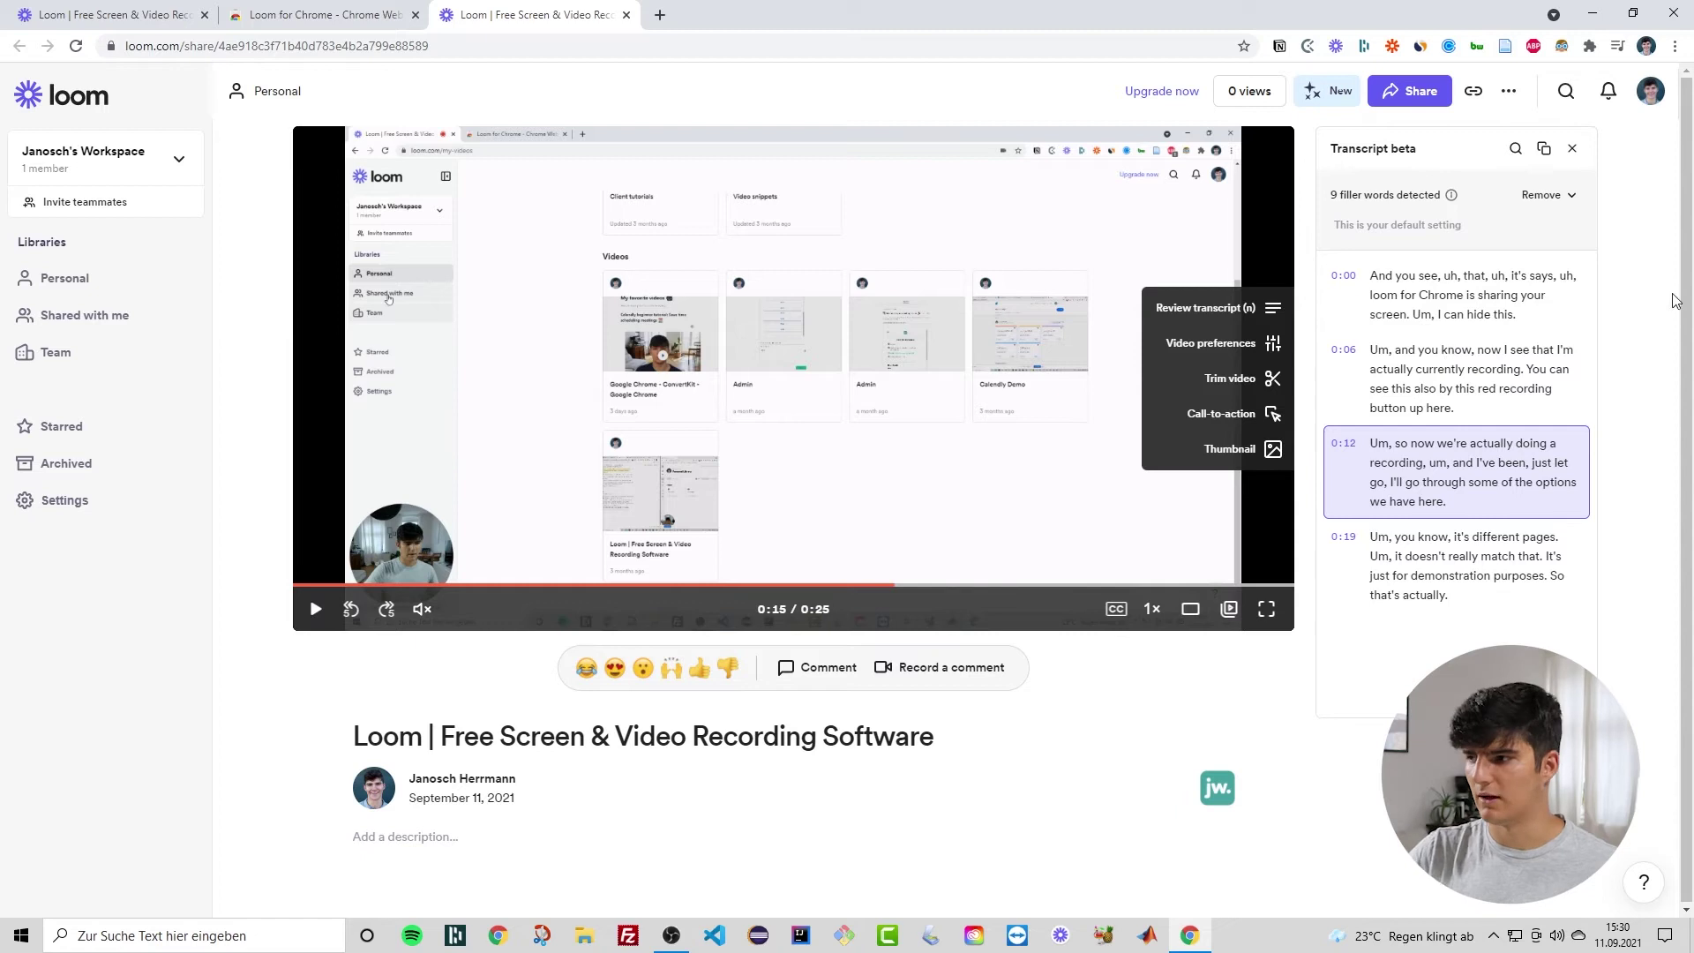
{"action": "left_click", "coordinate": [1573, 148]}
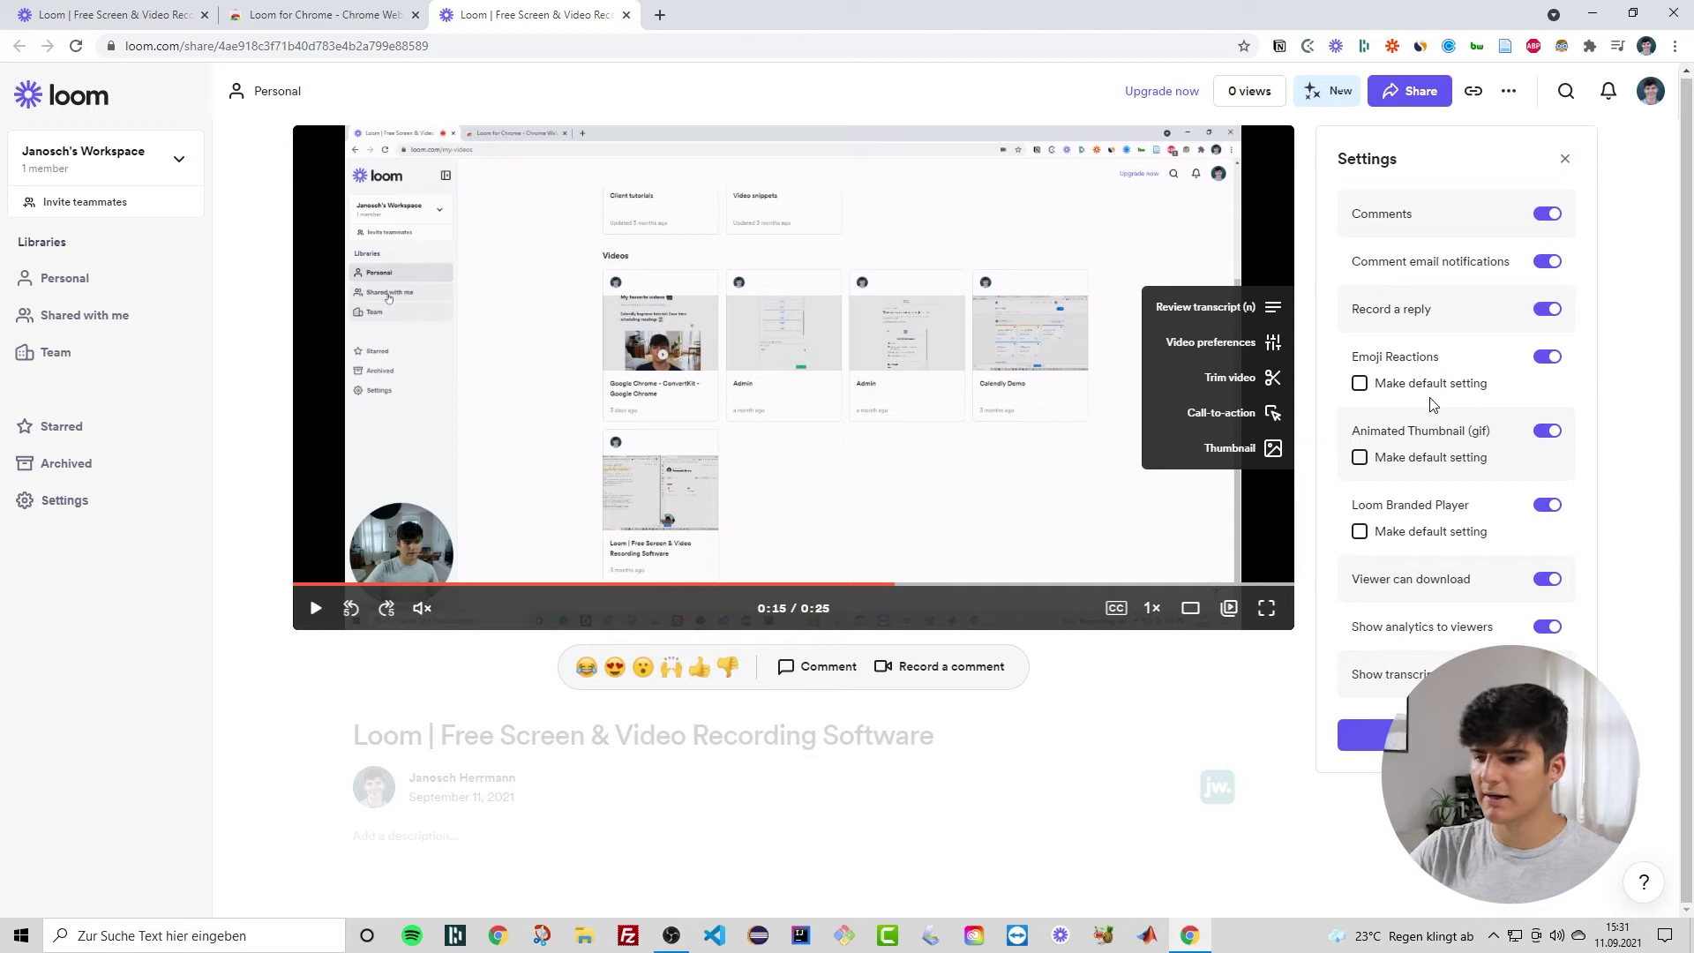
{"action": "left_click", "coordinate": [1566, 163]}
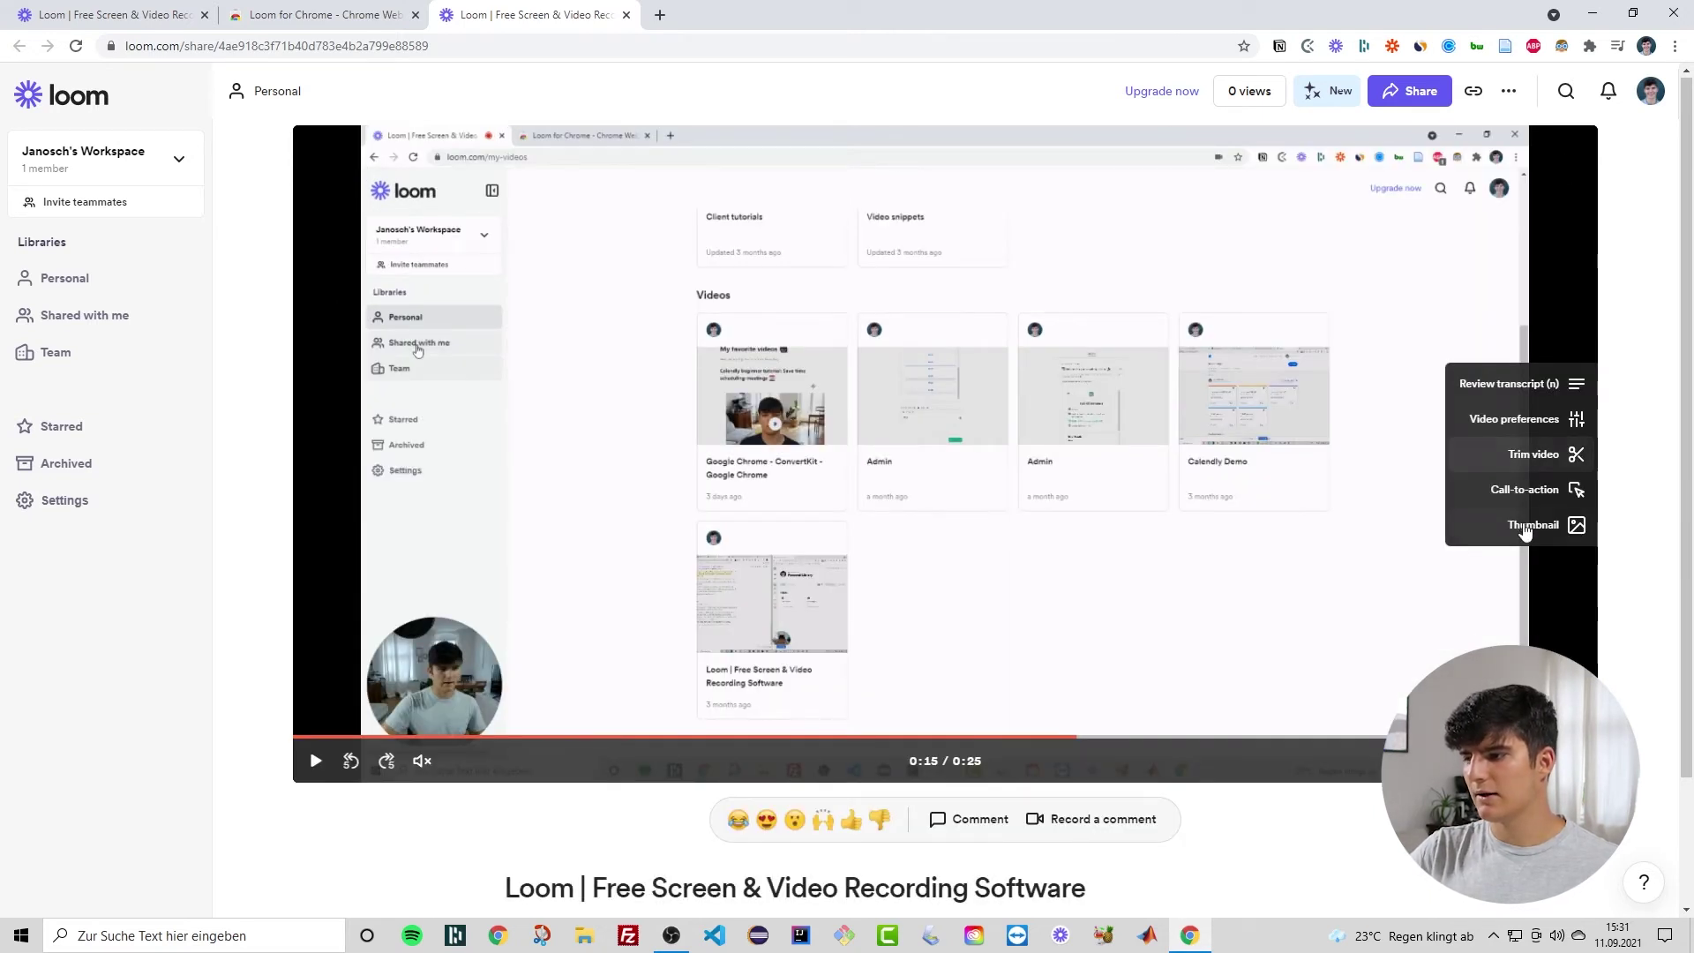
In the trim editor, select the opening section up to about 0:03.4 and apply the trim.
{"action": "left_click", "coordinate": [1523, 466]}
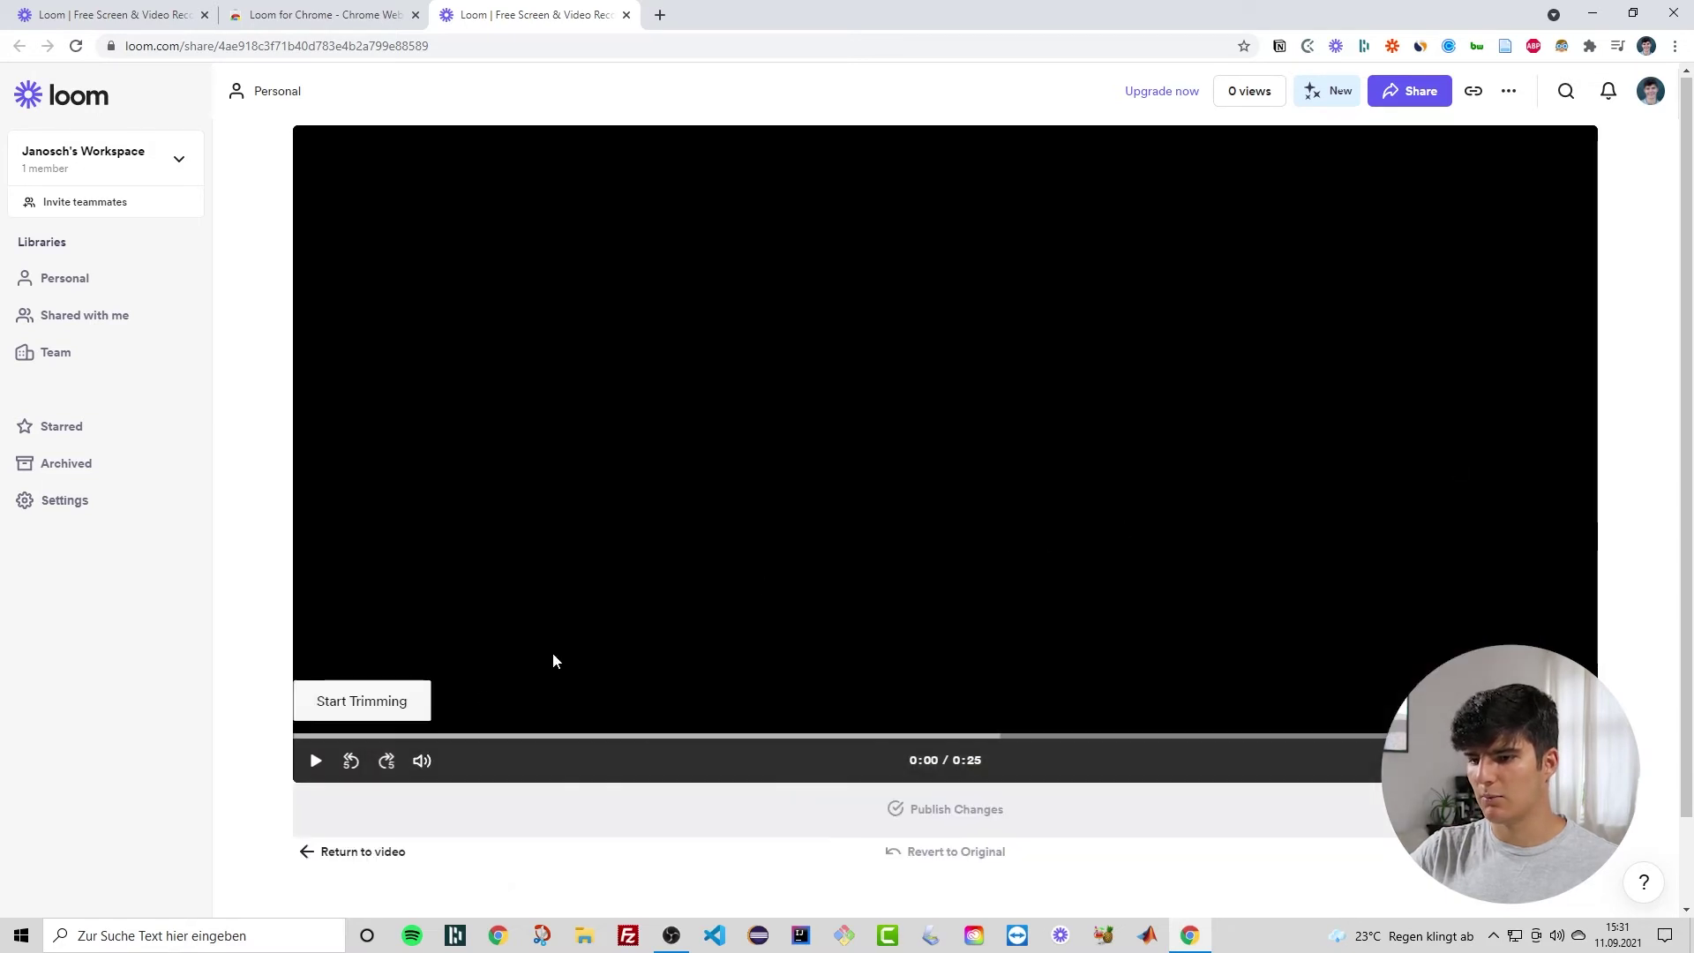
{"action": "left_click", "coordinate": [393, 702]}
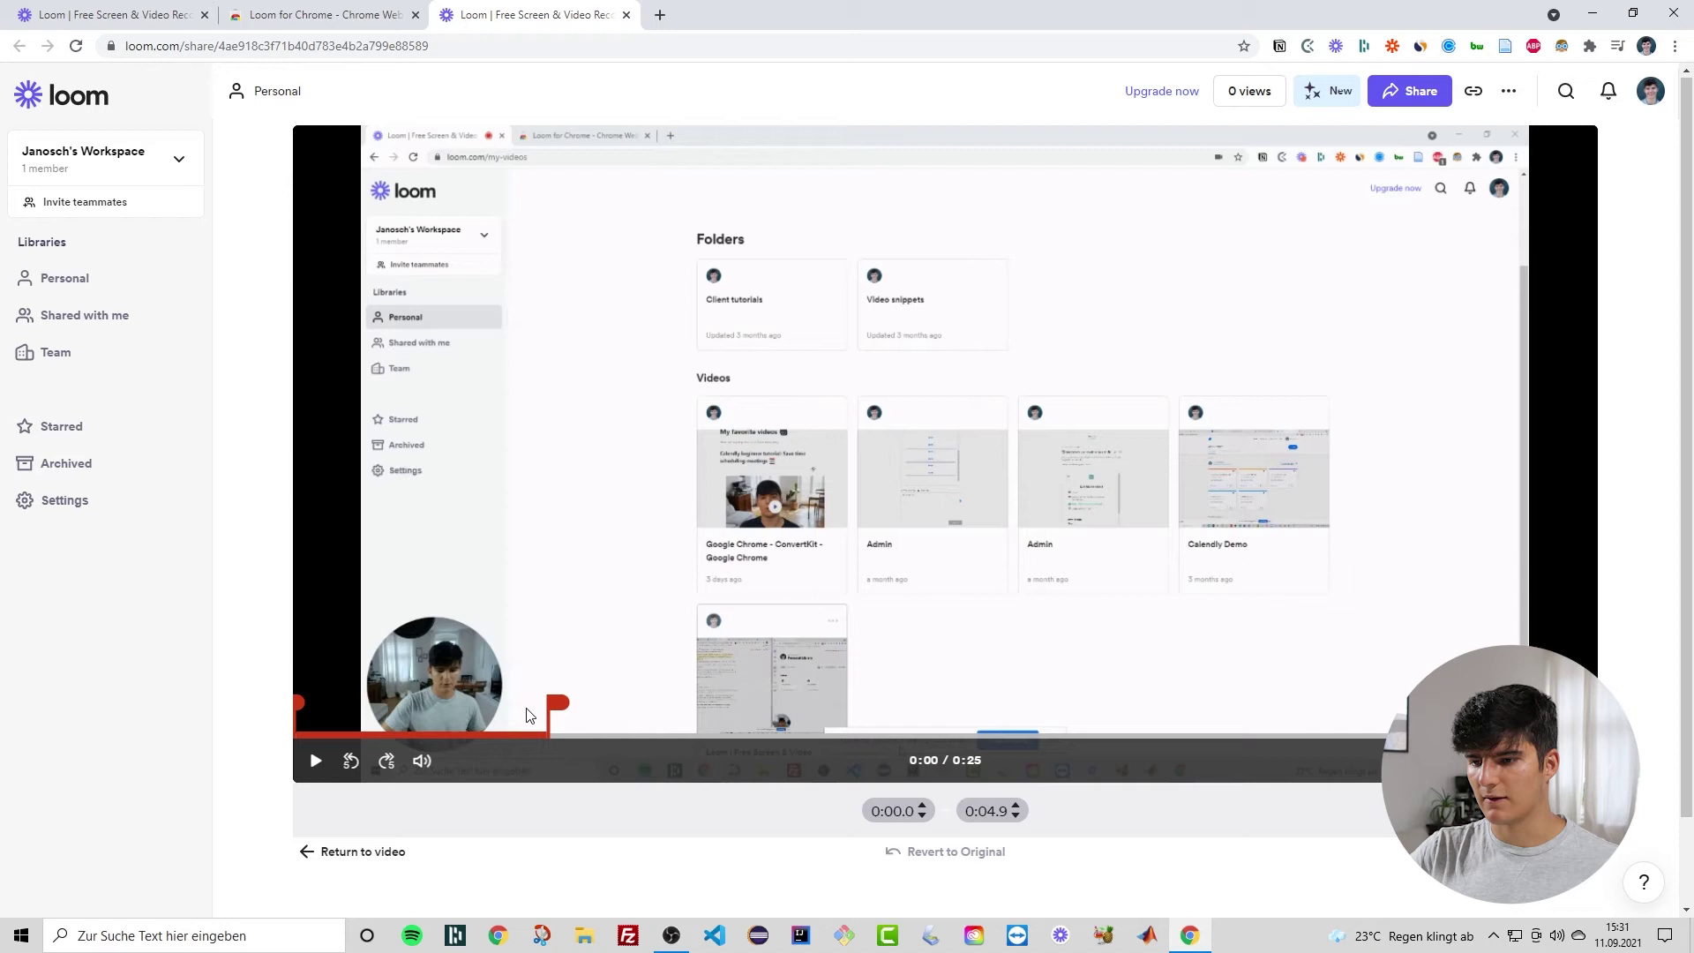
{"action": "left_click_drag", "start_coordinate": [401, 706], "coordinate": [486, 704]}
{"action": "scroll", "coordinate": [1220, 778], "scroll_direction": "down", "scroll_amount": 1}
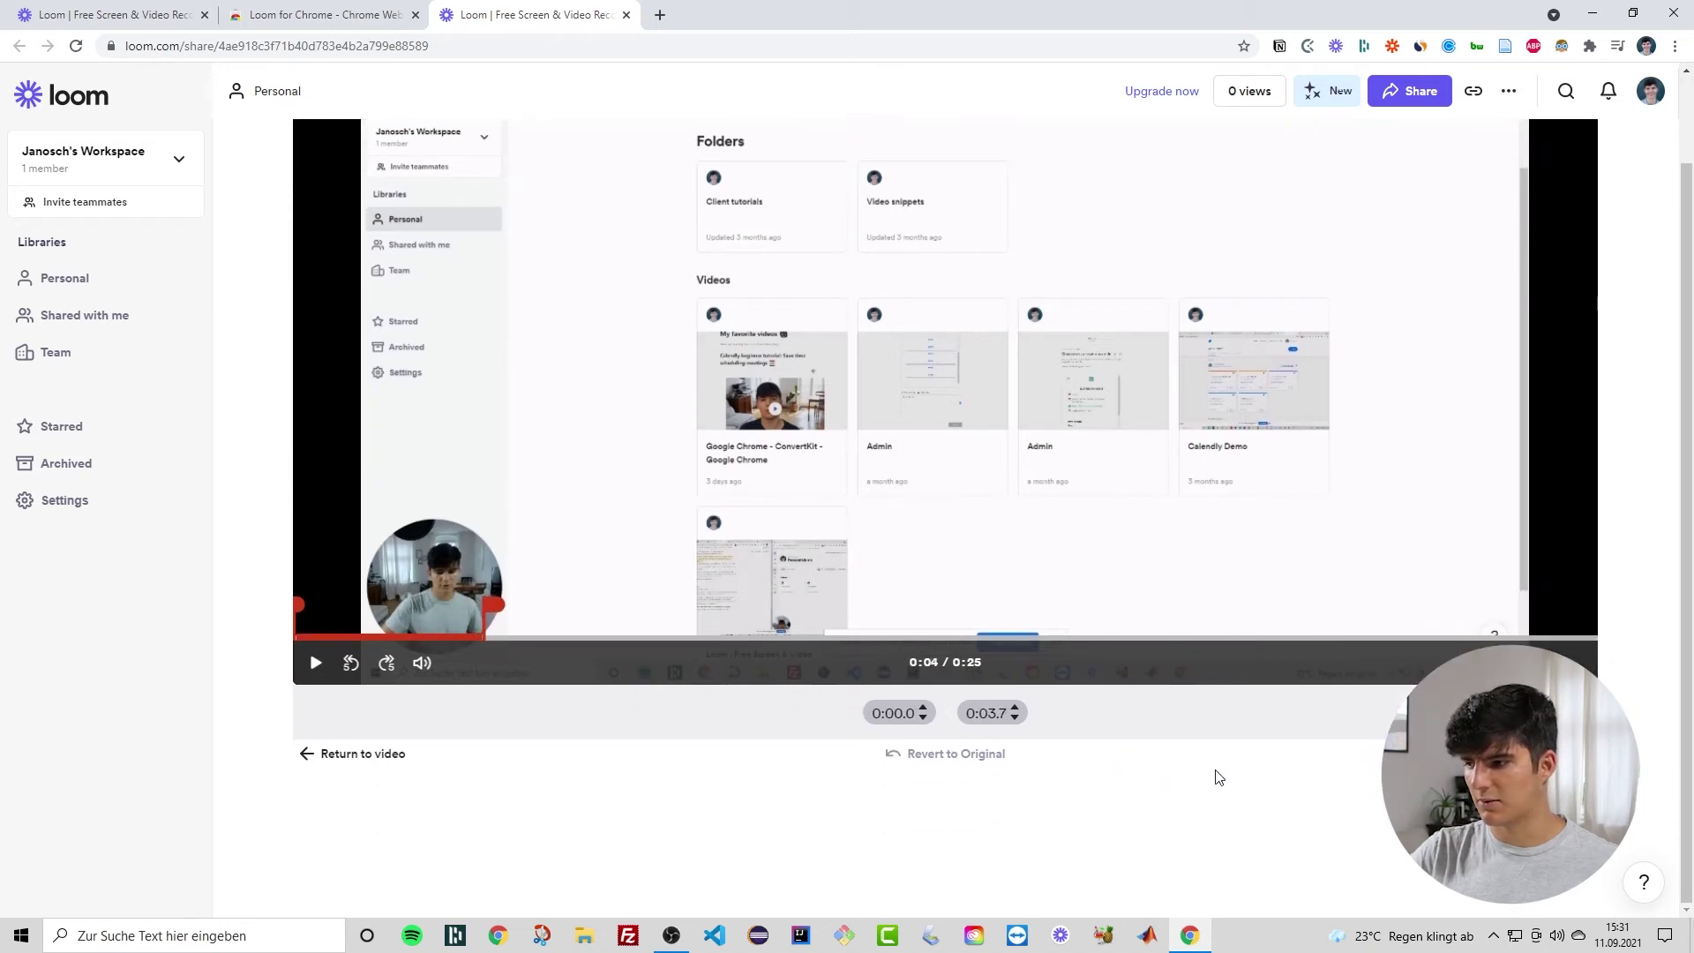
{"action": "key", "text": "Return"}
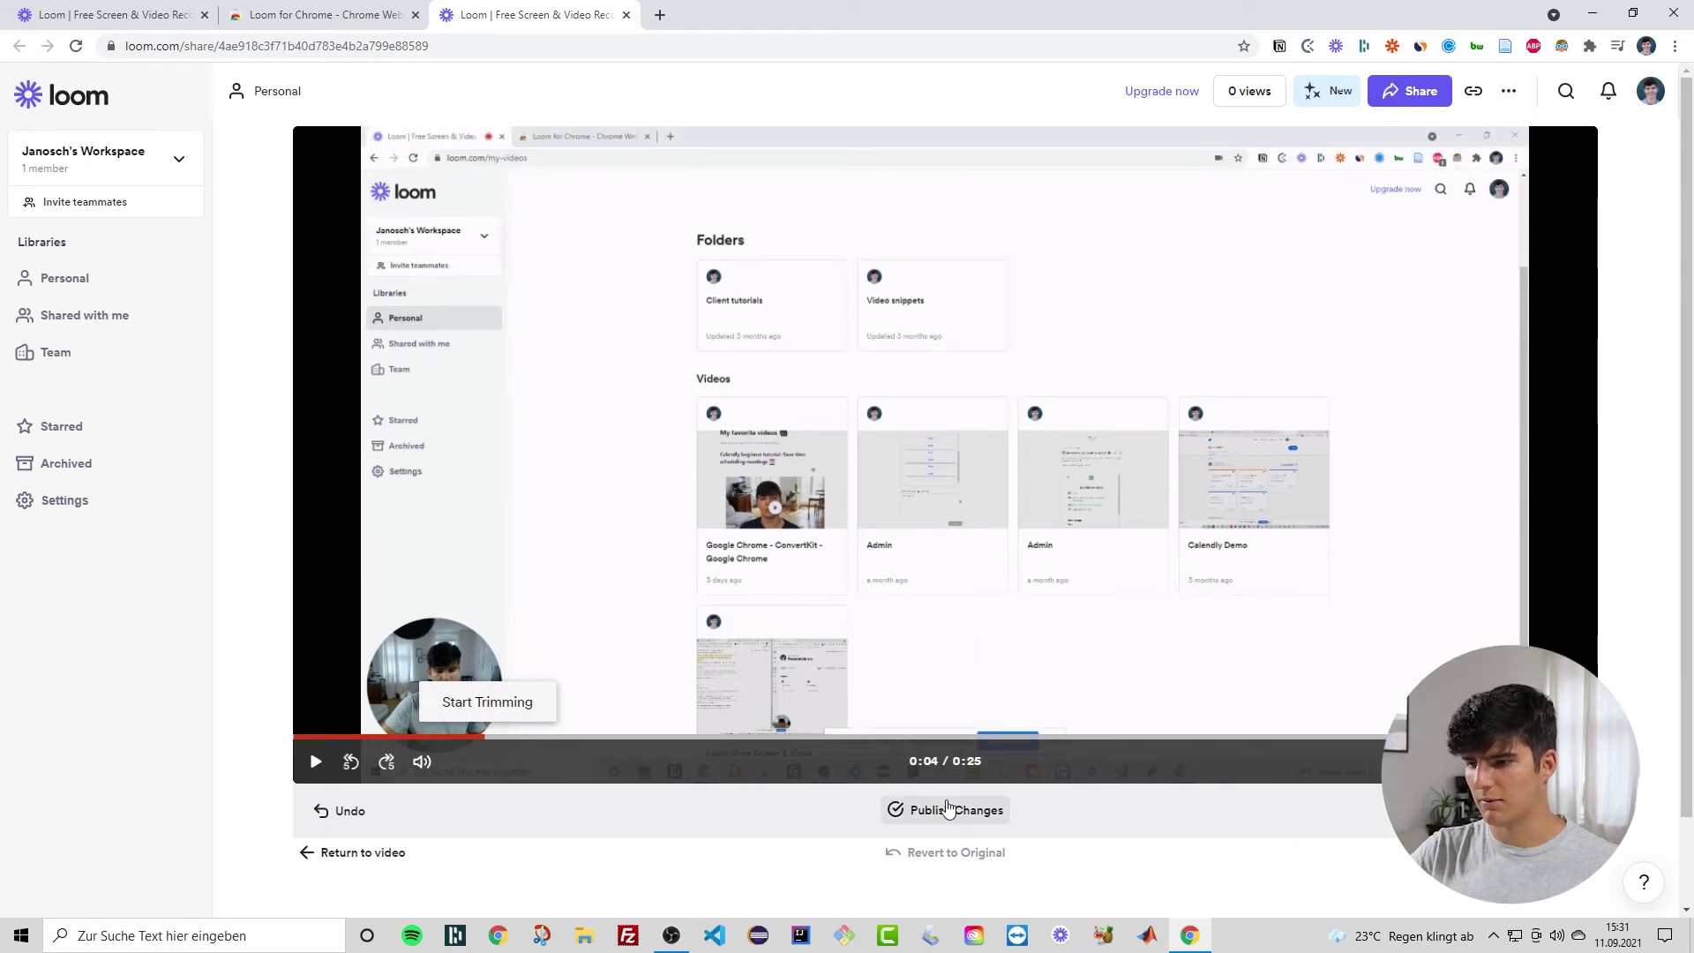
Publish the trimmed video, then play it and pause at 0:02.
{"action": "left_click", "coordinate": [941, 806]}
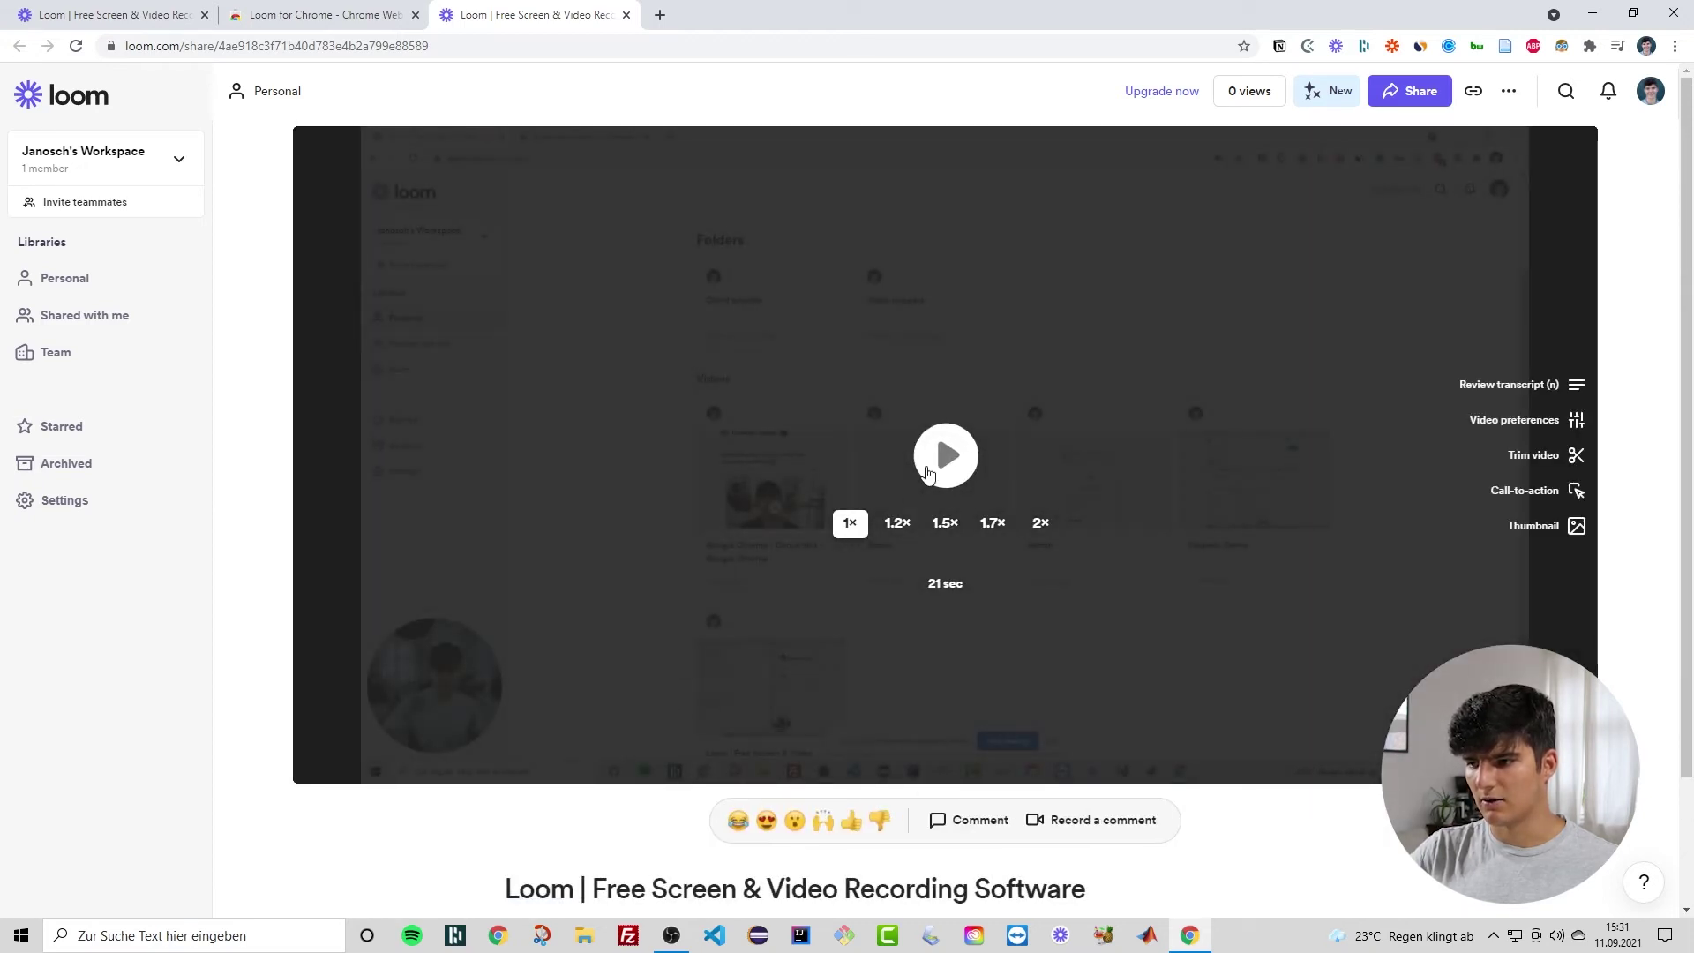
{"action": "left_click", "coordinate": [935, 454]}
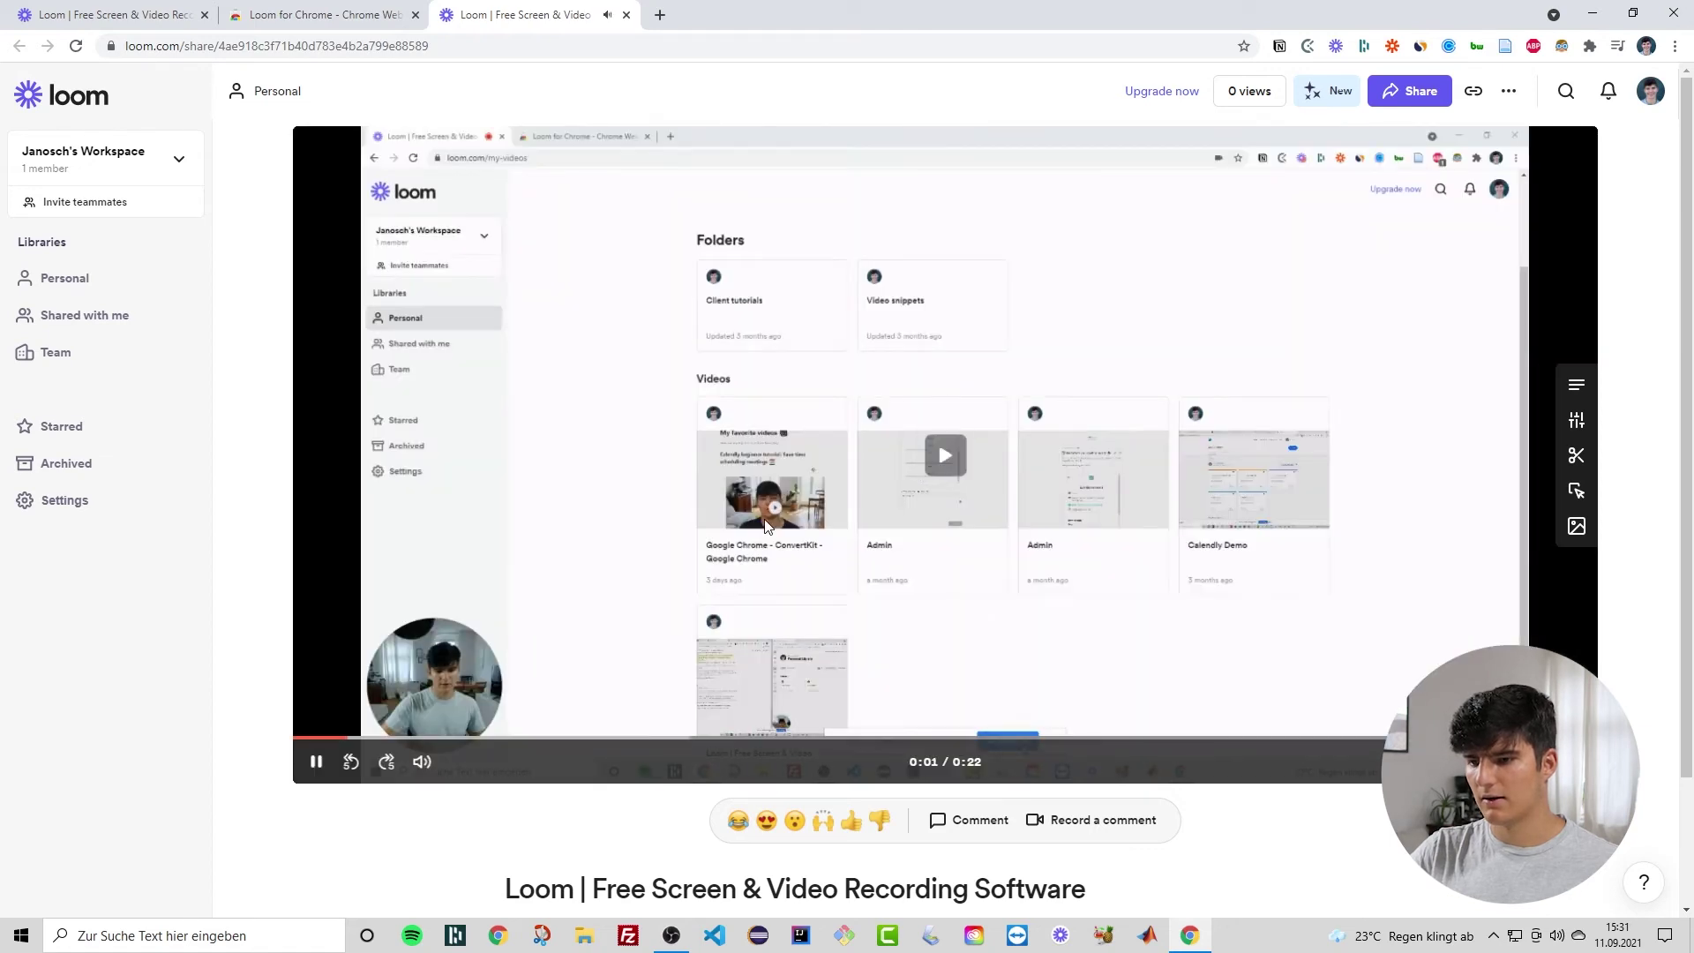
{"action": "left_click", "coordinate": [316, 761]}
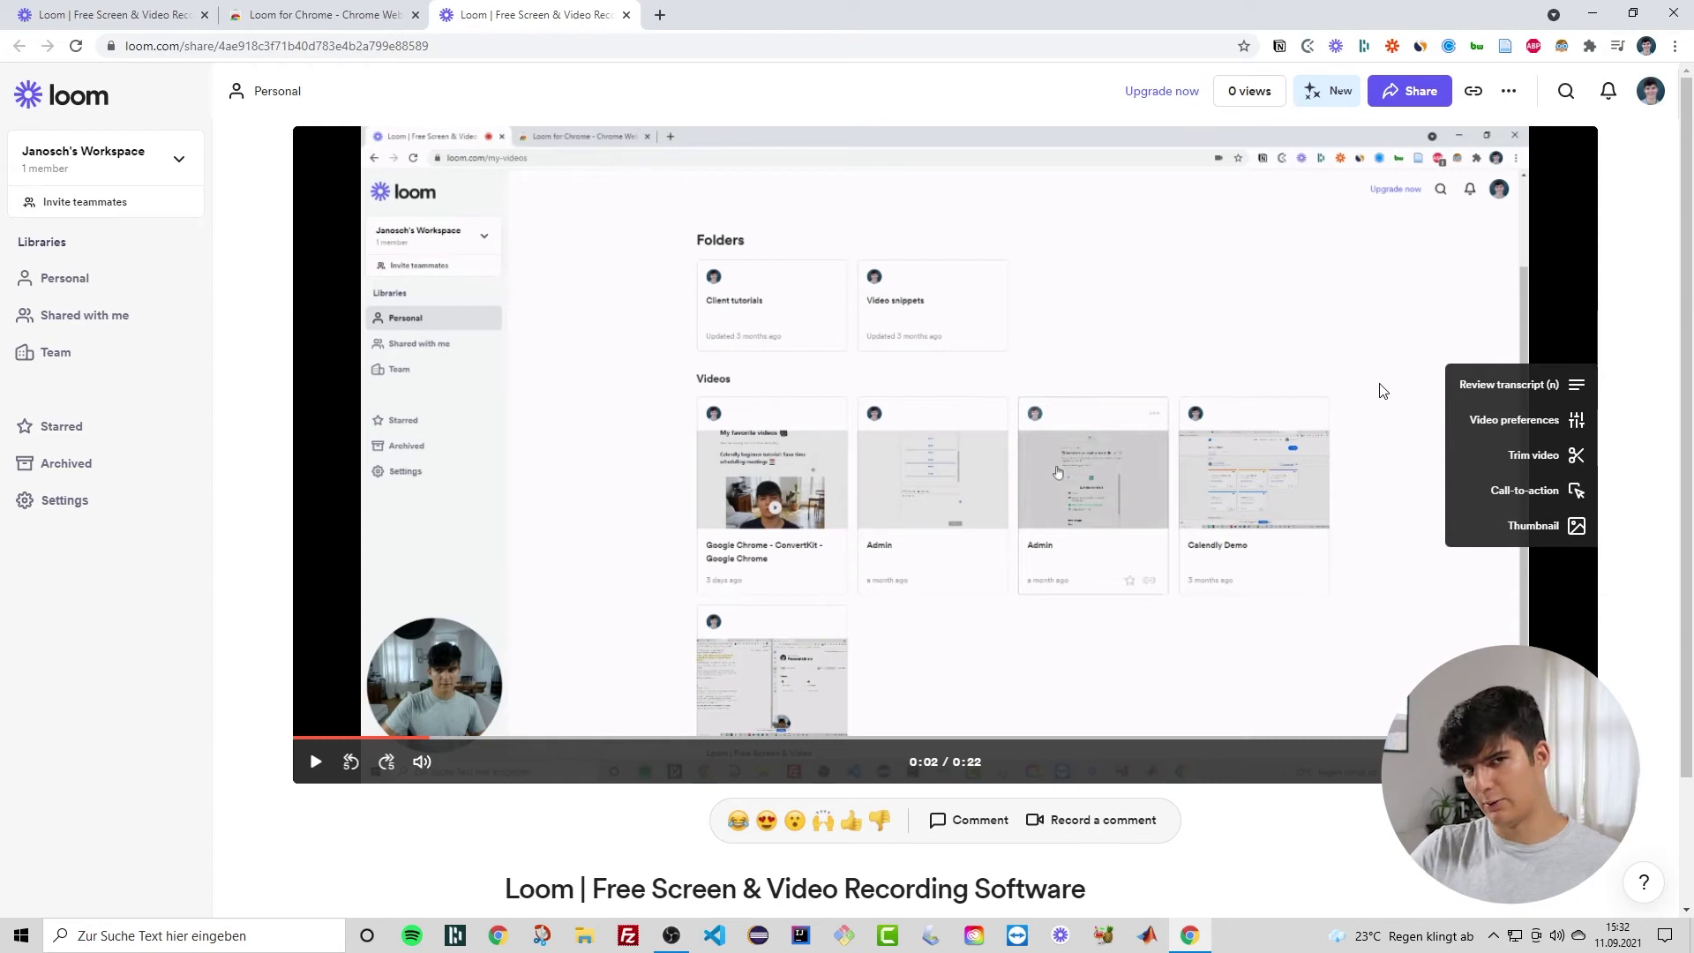
Review the Social and Embed share options and link access, close the dialog, and copy the share link.
{"action": "left_click", "coordinate": [1434, 97]}
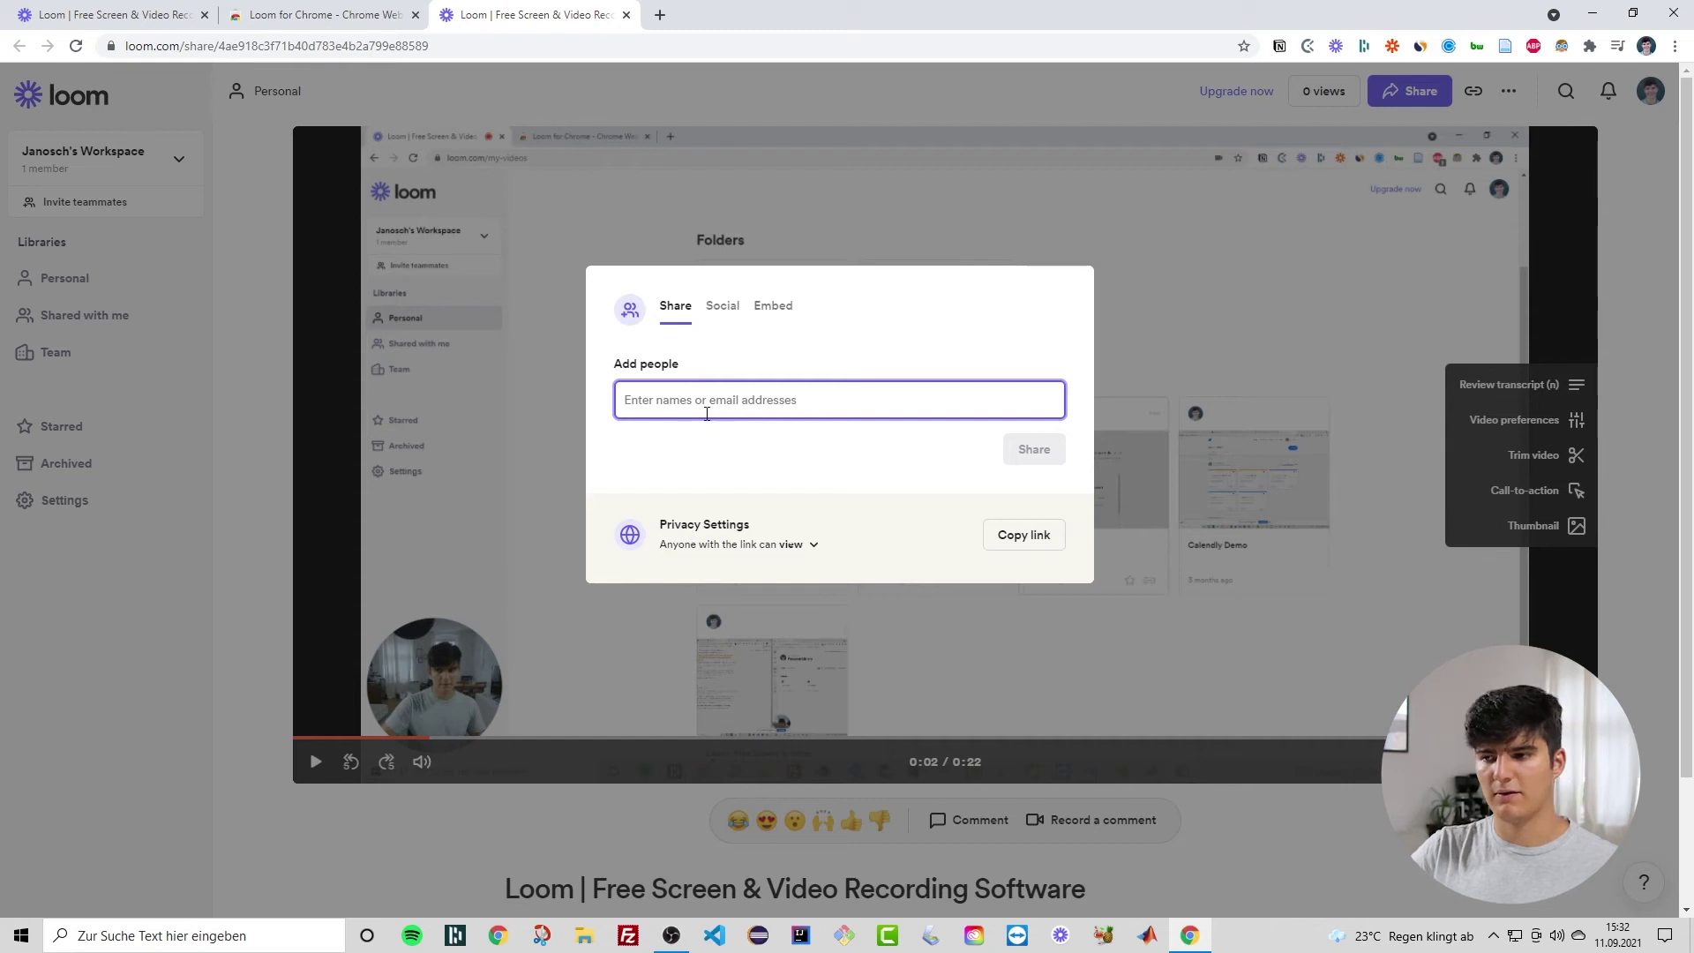
{"action": "left_click", "coordinate": [725, 309]}
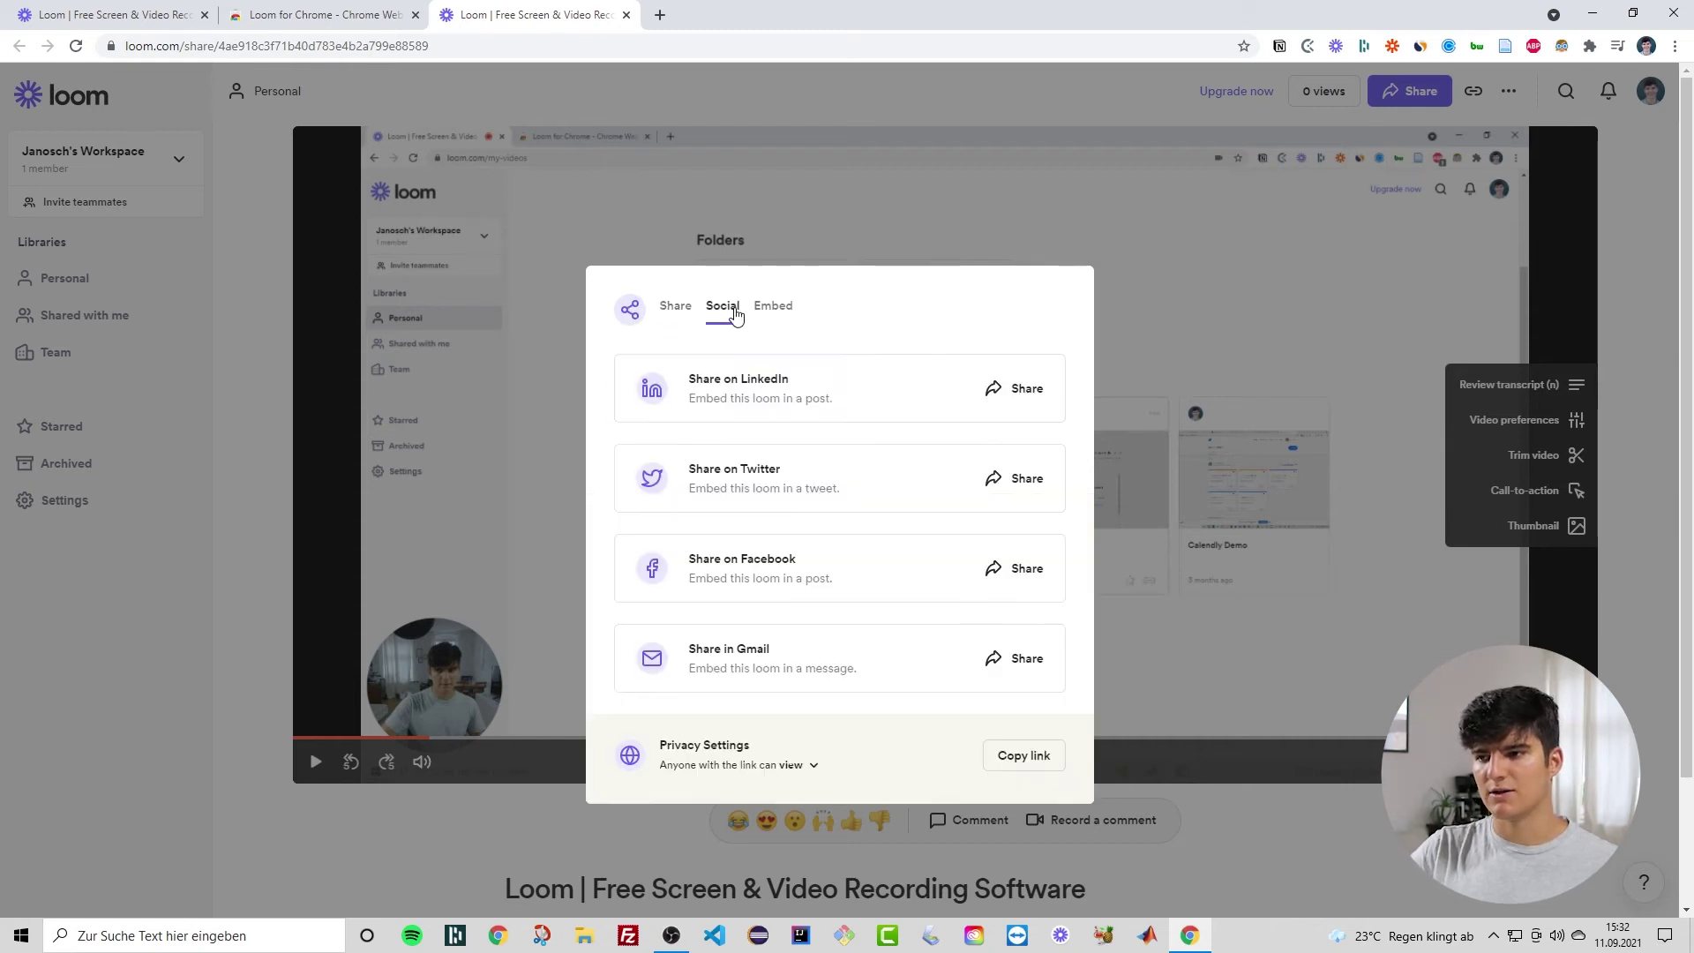
{"action": "scroll", "coordinate": [917, 391], "scroll_direction": "down", "scroll_amount": 1}
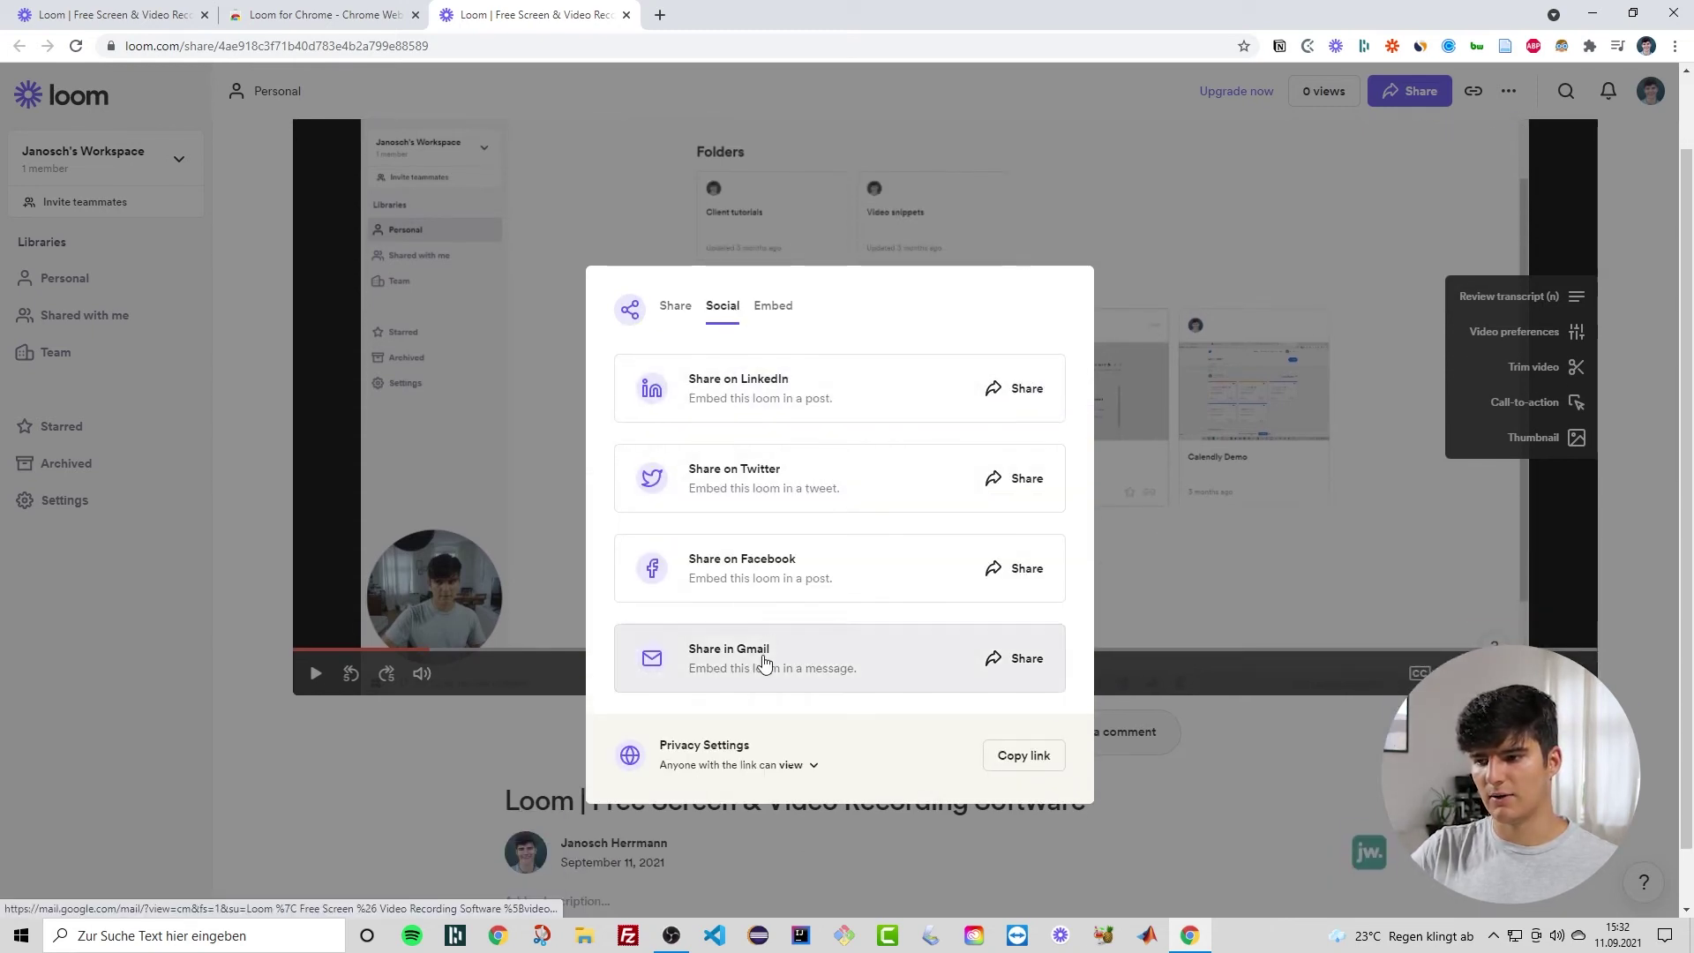
{"action": "scroll", "coordinate": [754, 353], "scroll_direction": "up", "scroll_amount": 1}
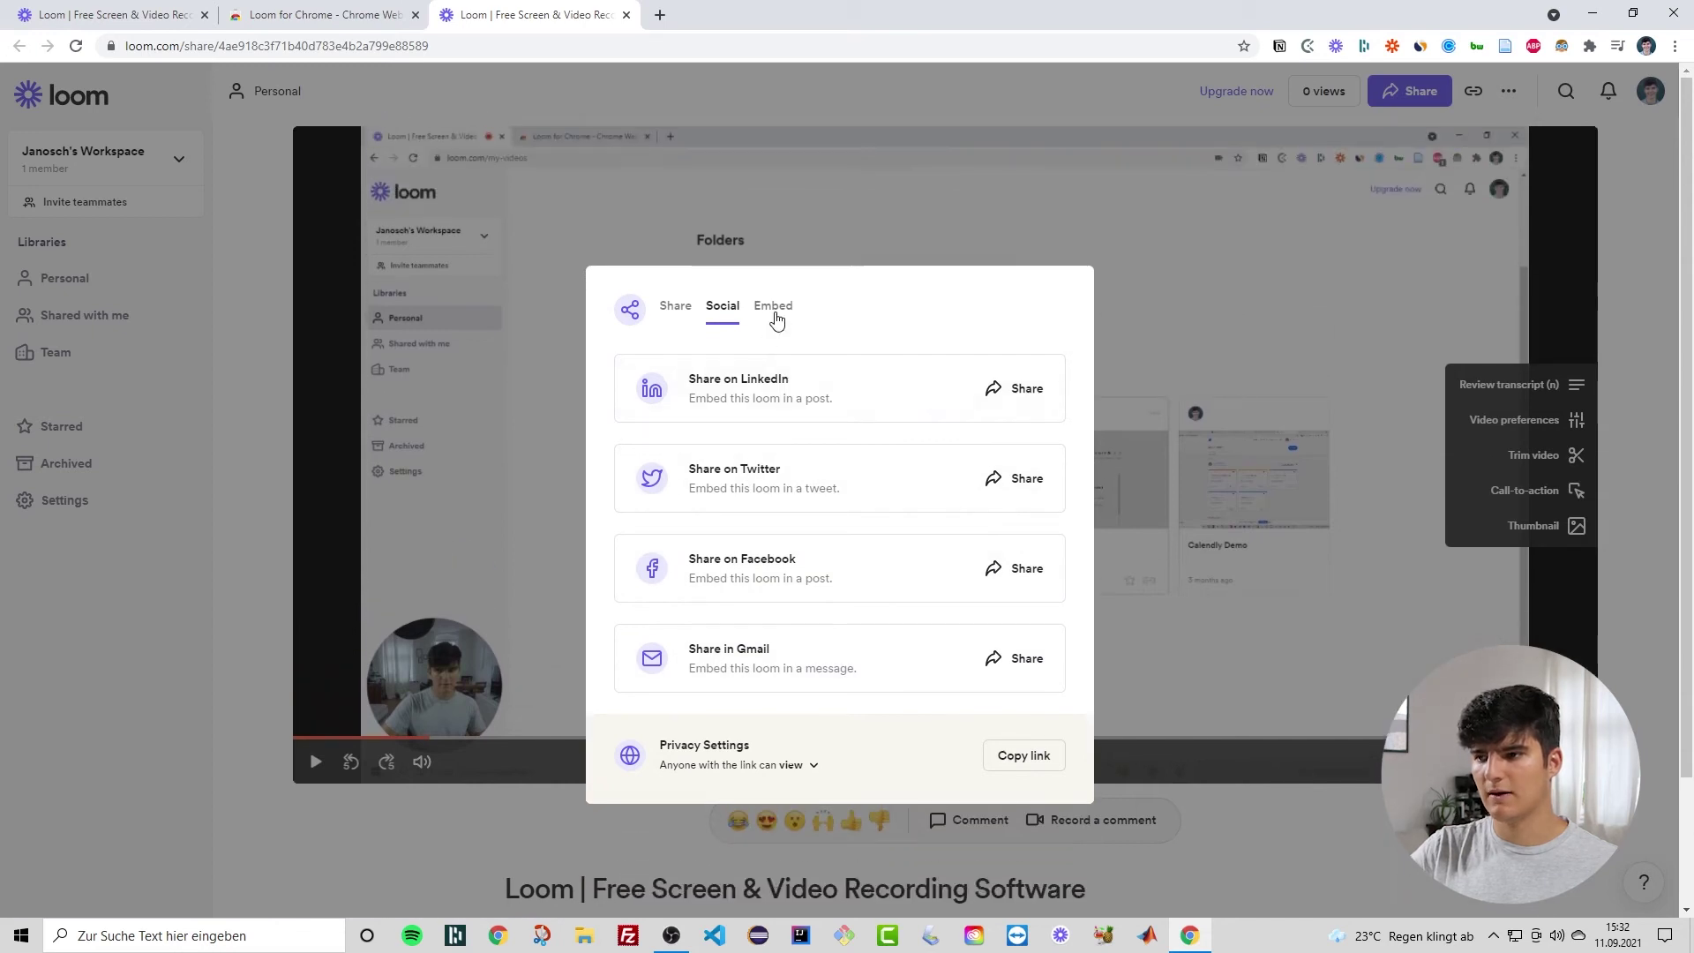
{"action": "left_click", "coordinate": [773, 308]}
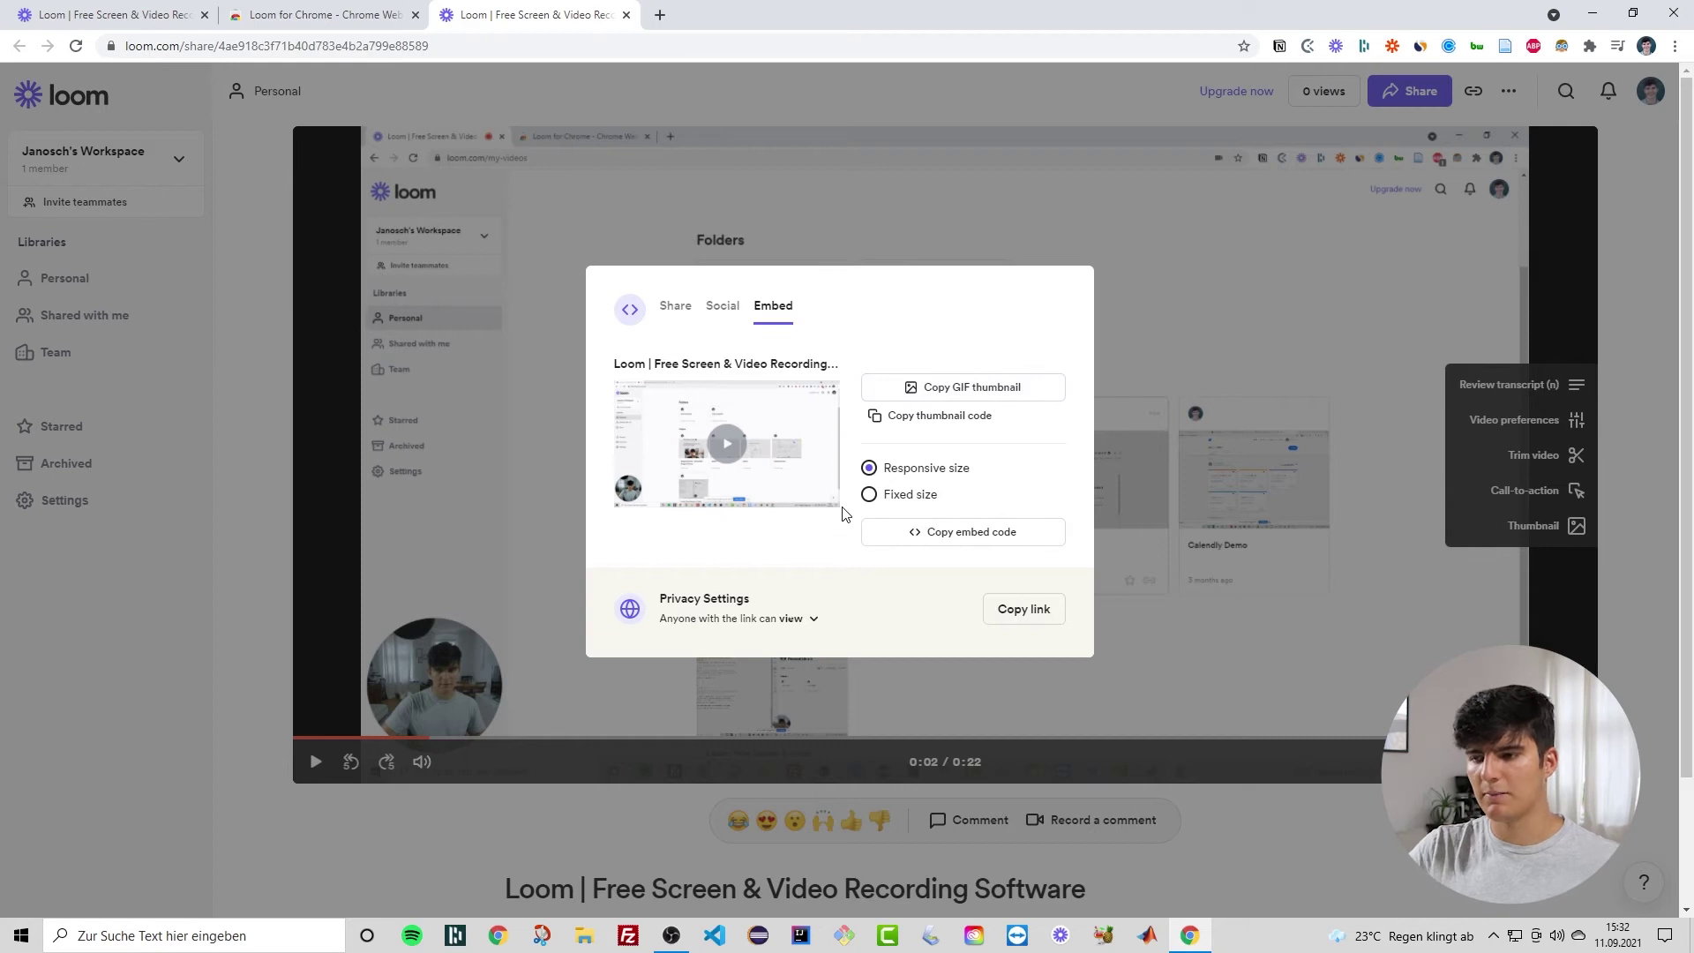
{"action": "left_click", "coordinate": [732, 620]}
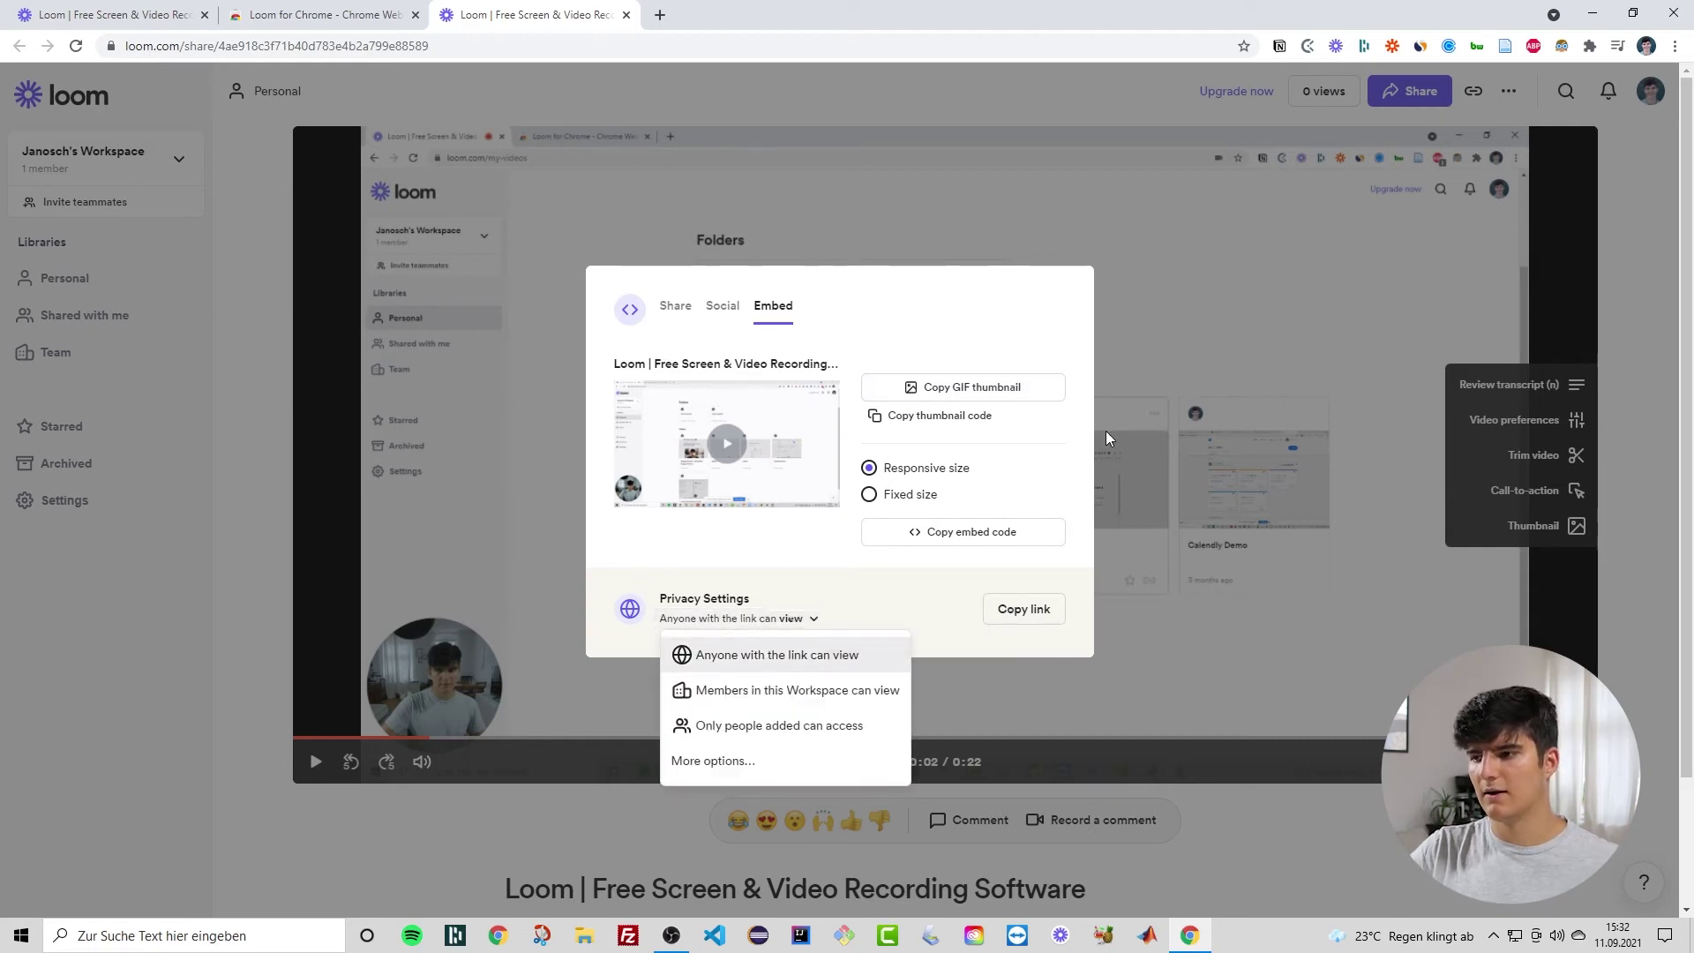
{"action": "left_click", "coordinate": [1193, 358]}
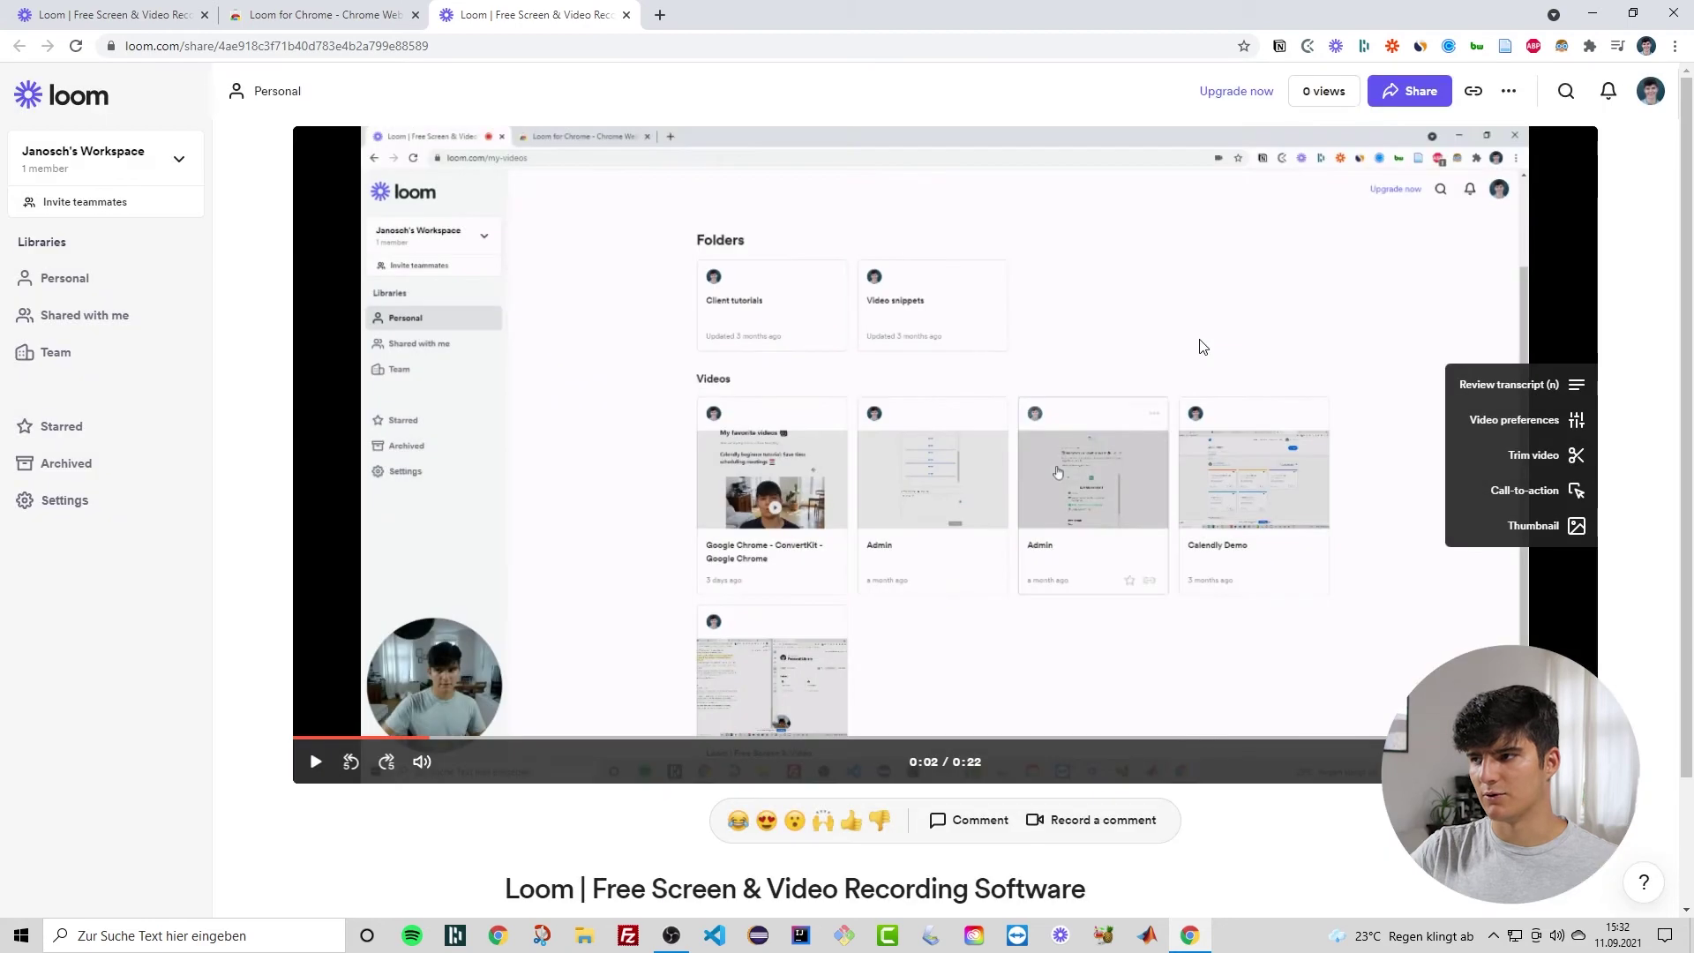
{"action": "left_click", "coordinate": [1475, 93]}
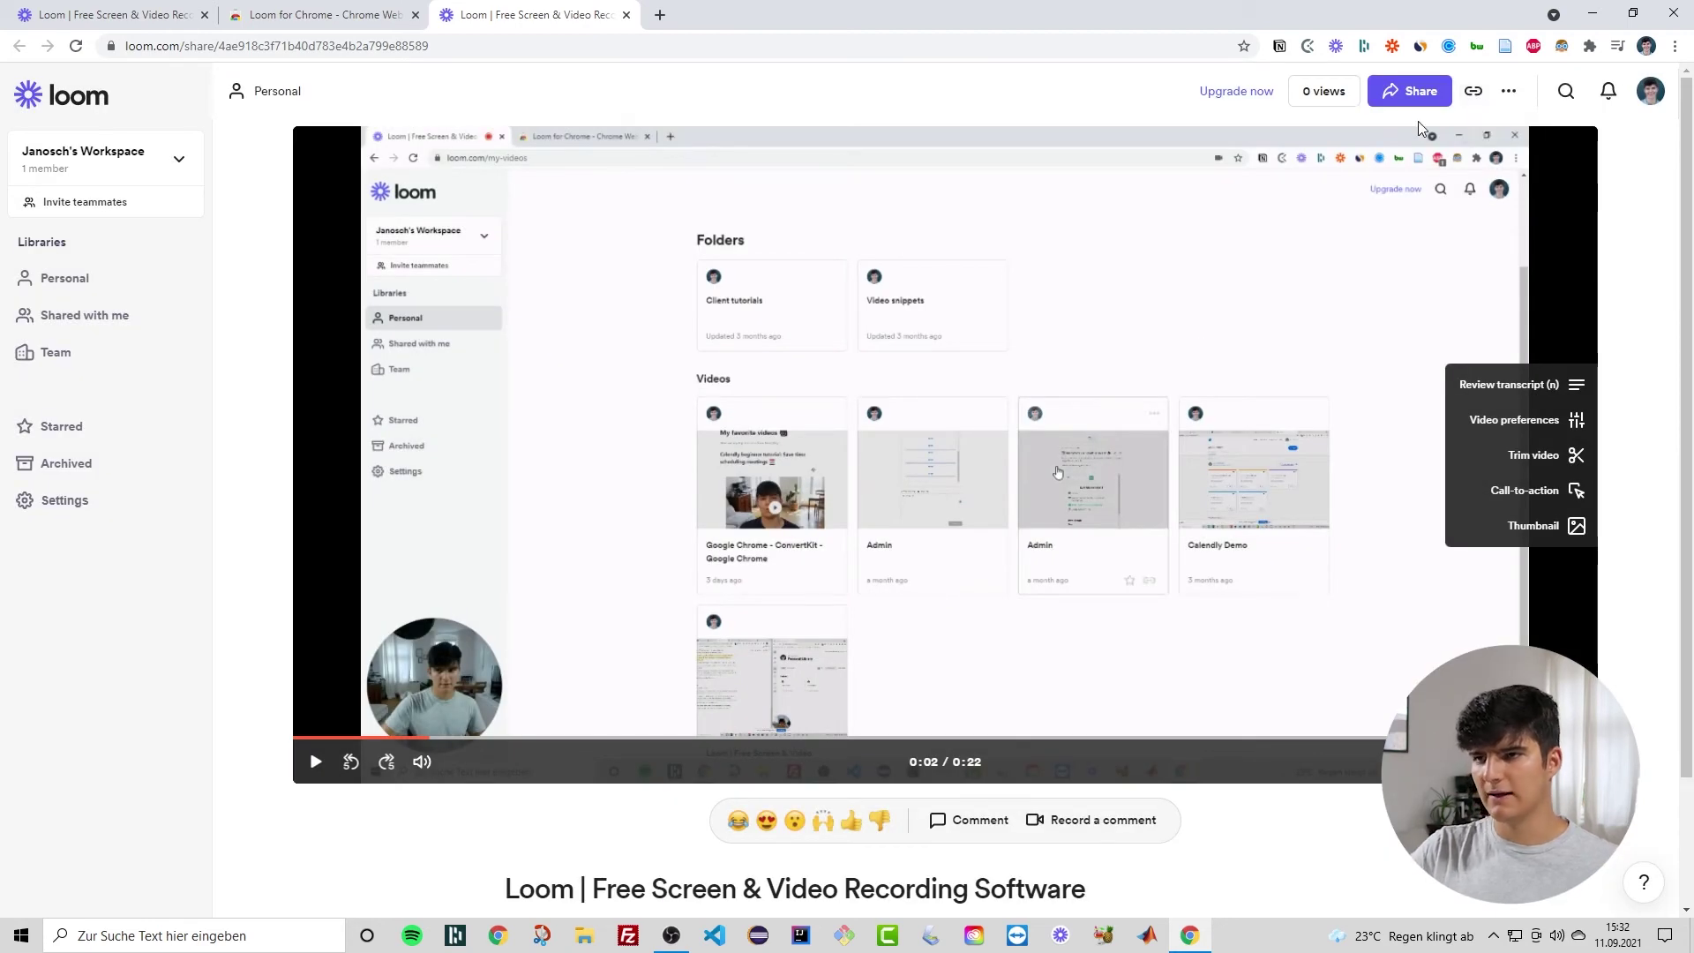
Open Gmail in a new tab by typing 'mail' in the address bar.
{"action": "left_click", "coordinate": [660, 15]}
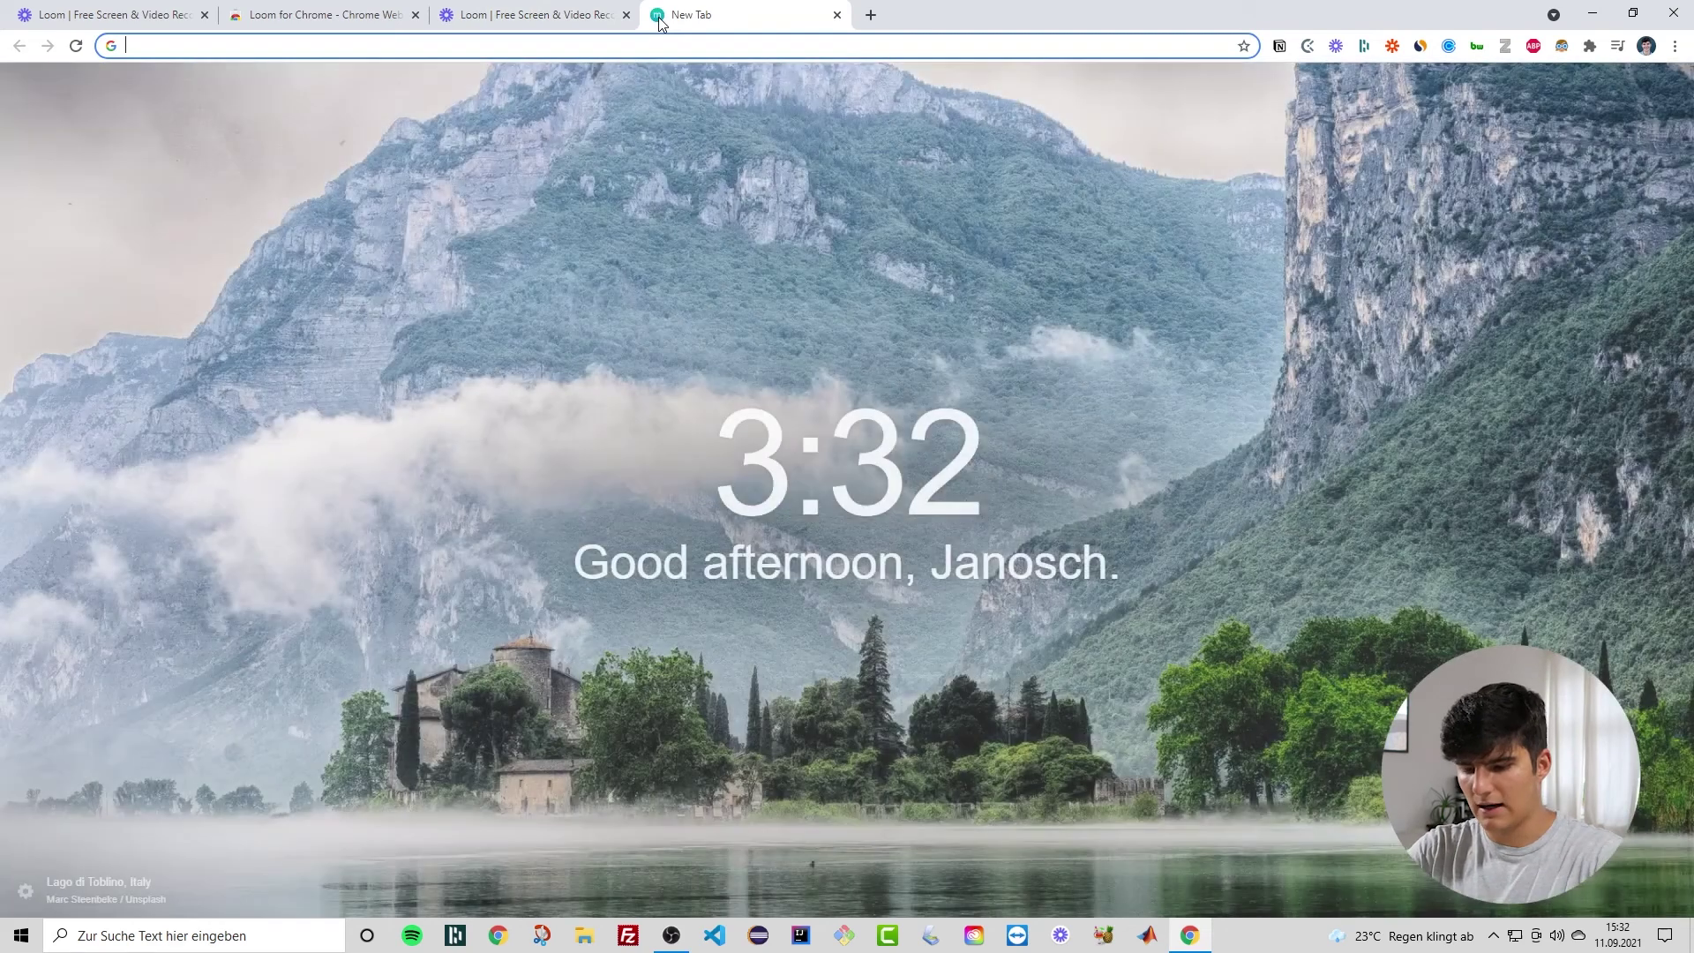
{"action": "type", "text": "mail.google.com/mail/u/0/#inbox"}
{"action": "key", "text": "Return"}
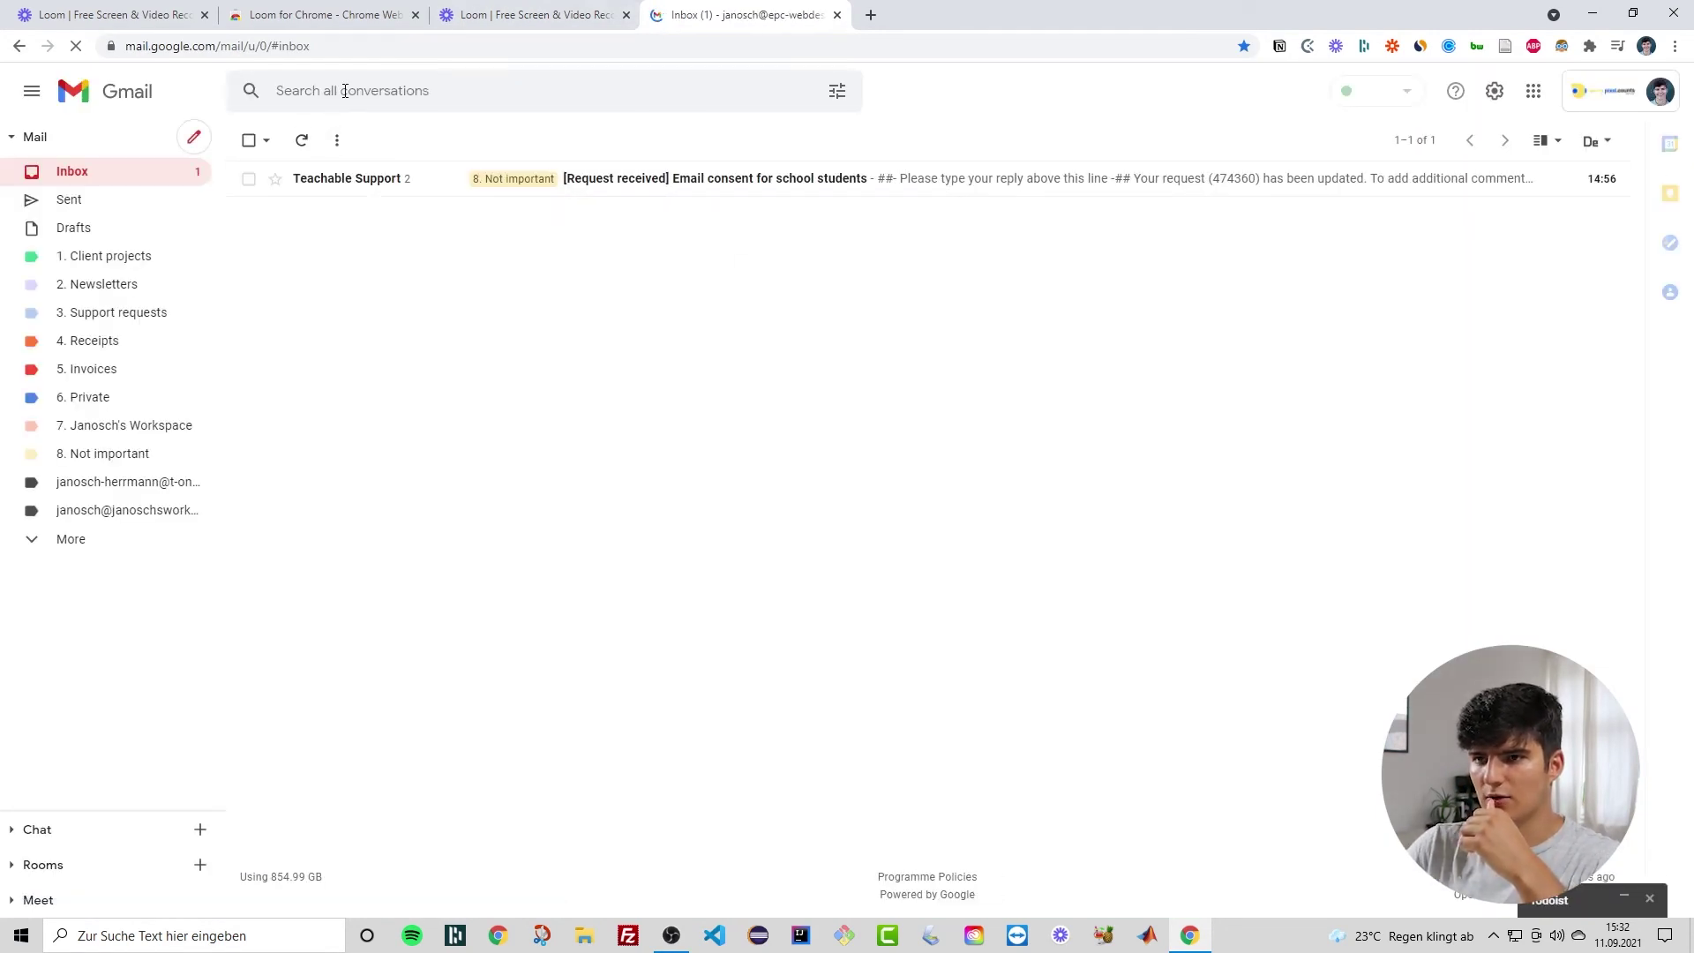
Compose a new email with the pasted Loom link, check its Watch Video link, then return to Loom.
{"action": "left_click", "coordinate": [194, 137]}
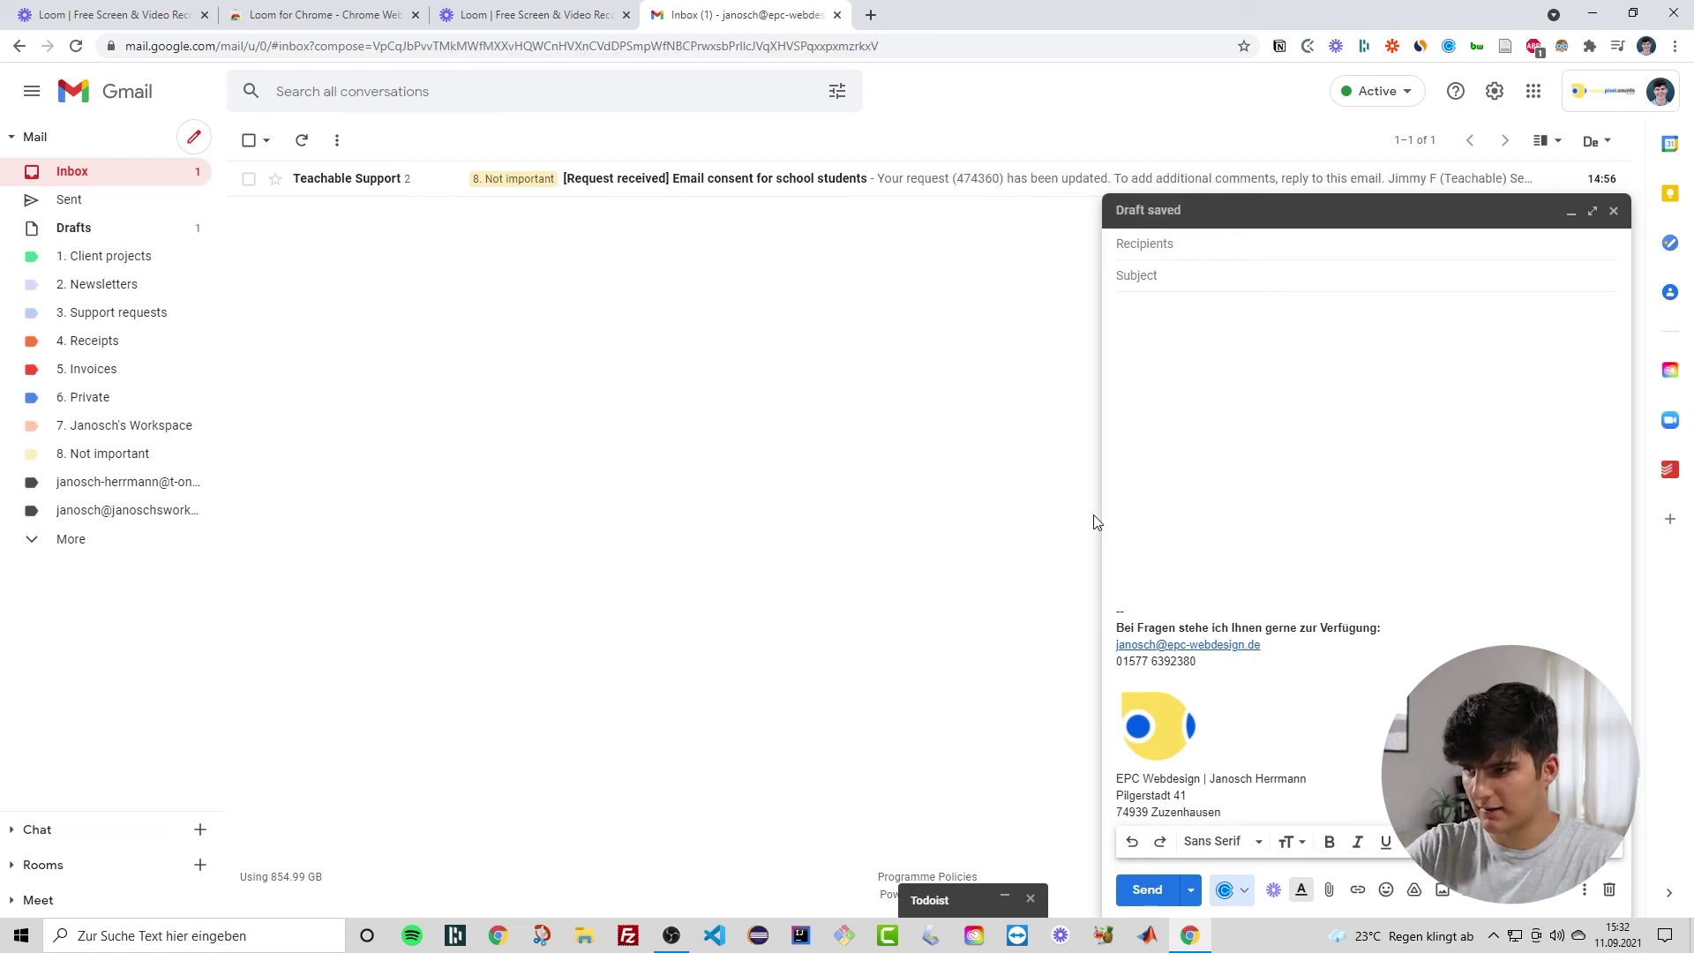
{"action": "key", "text": "ctrl+v"}
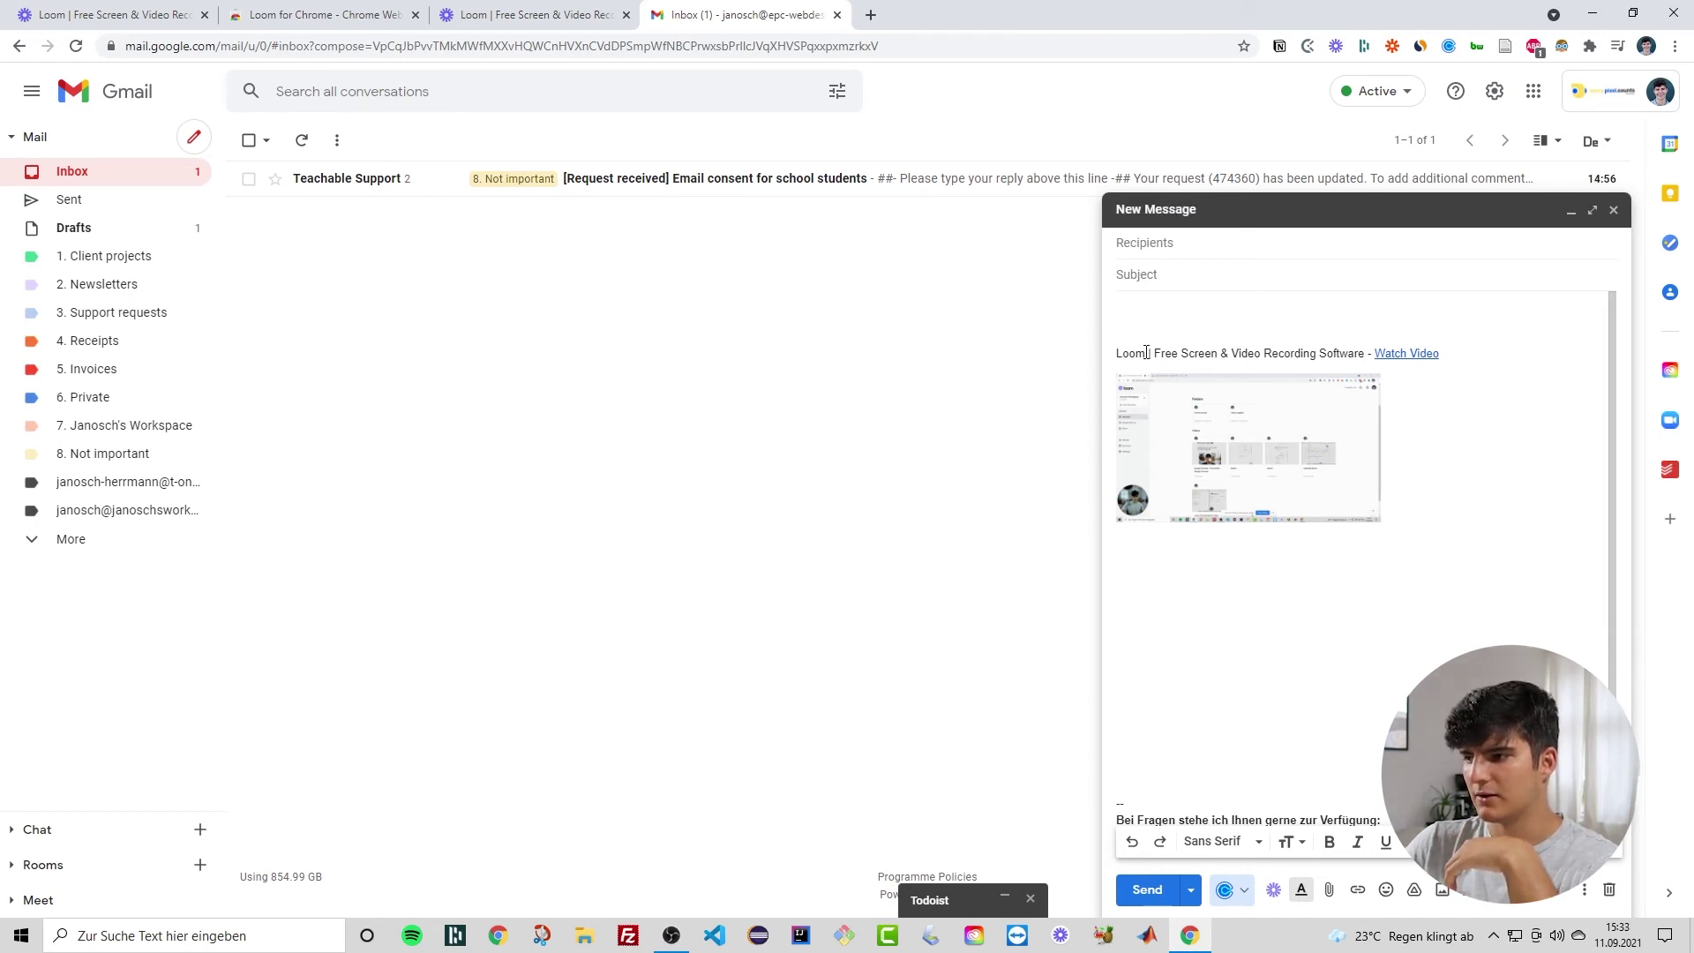
{"action": "left_click", "coordinate": [1409, 351]}
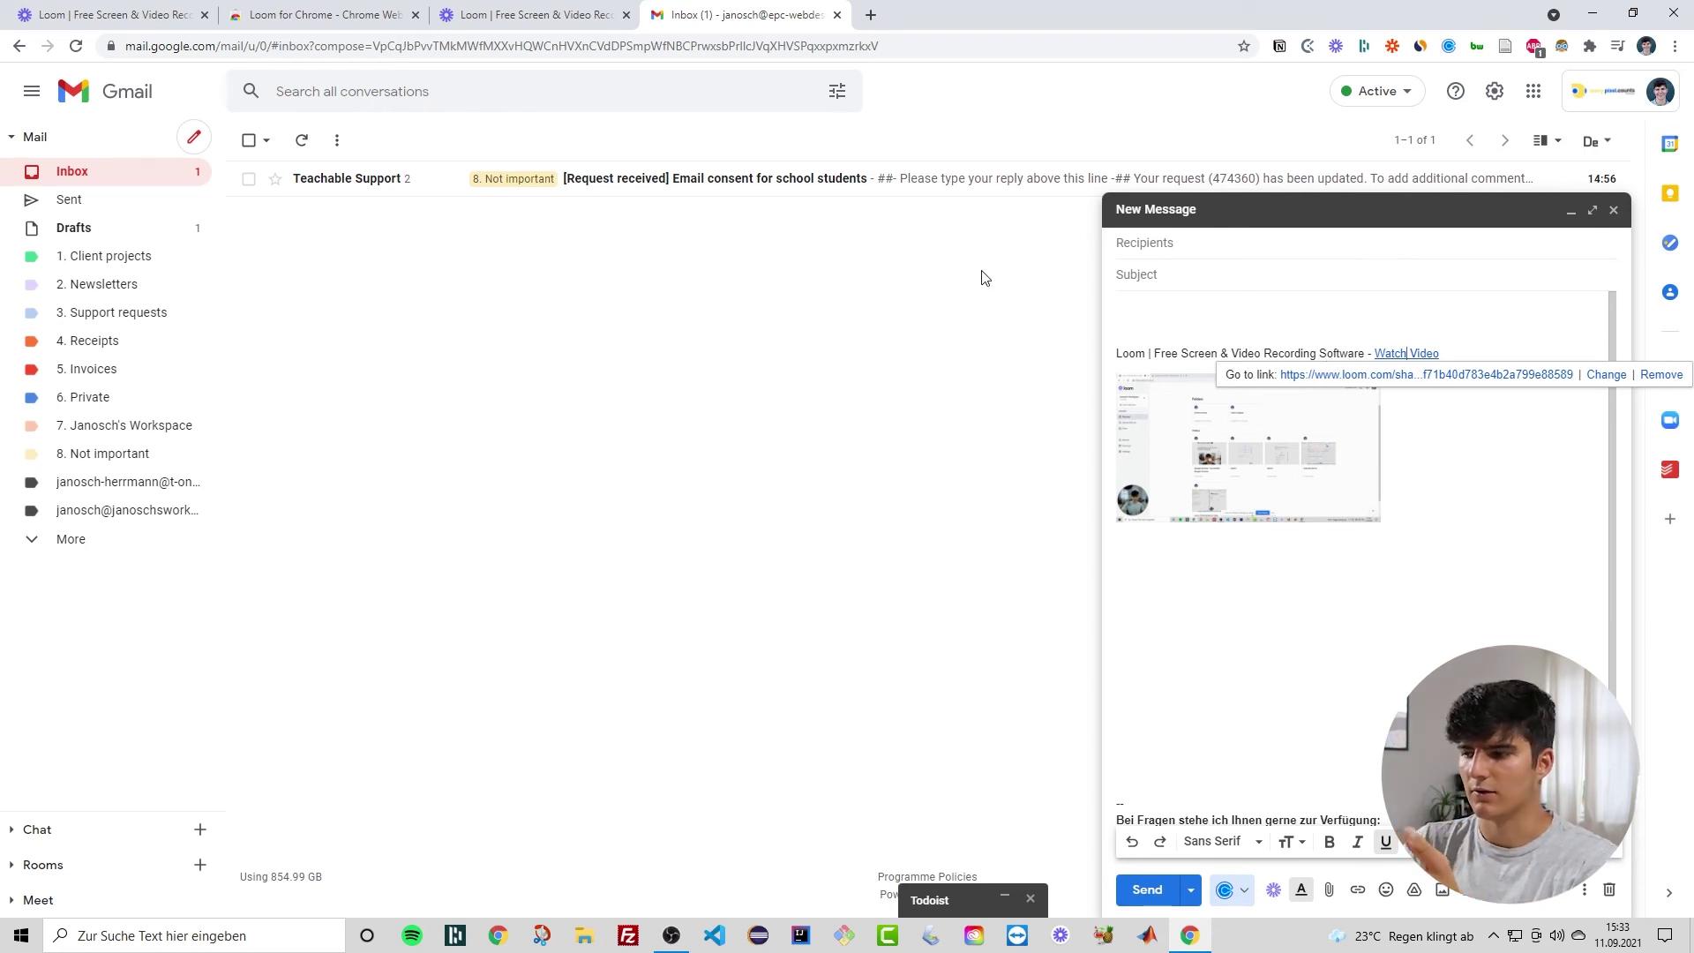
{"action": "left_click", "coordinate": [521, 15]}
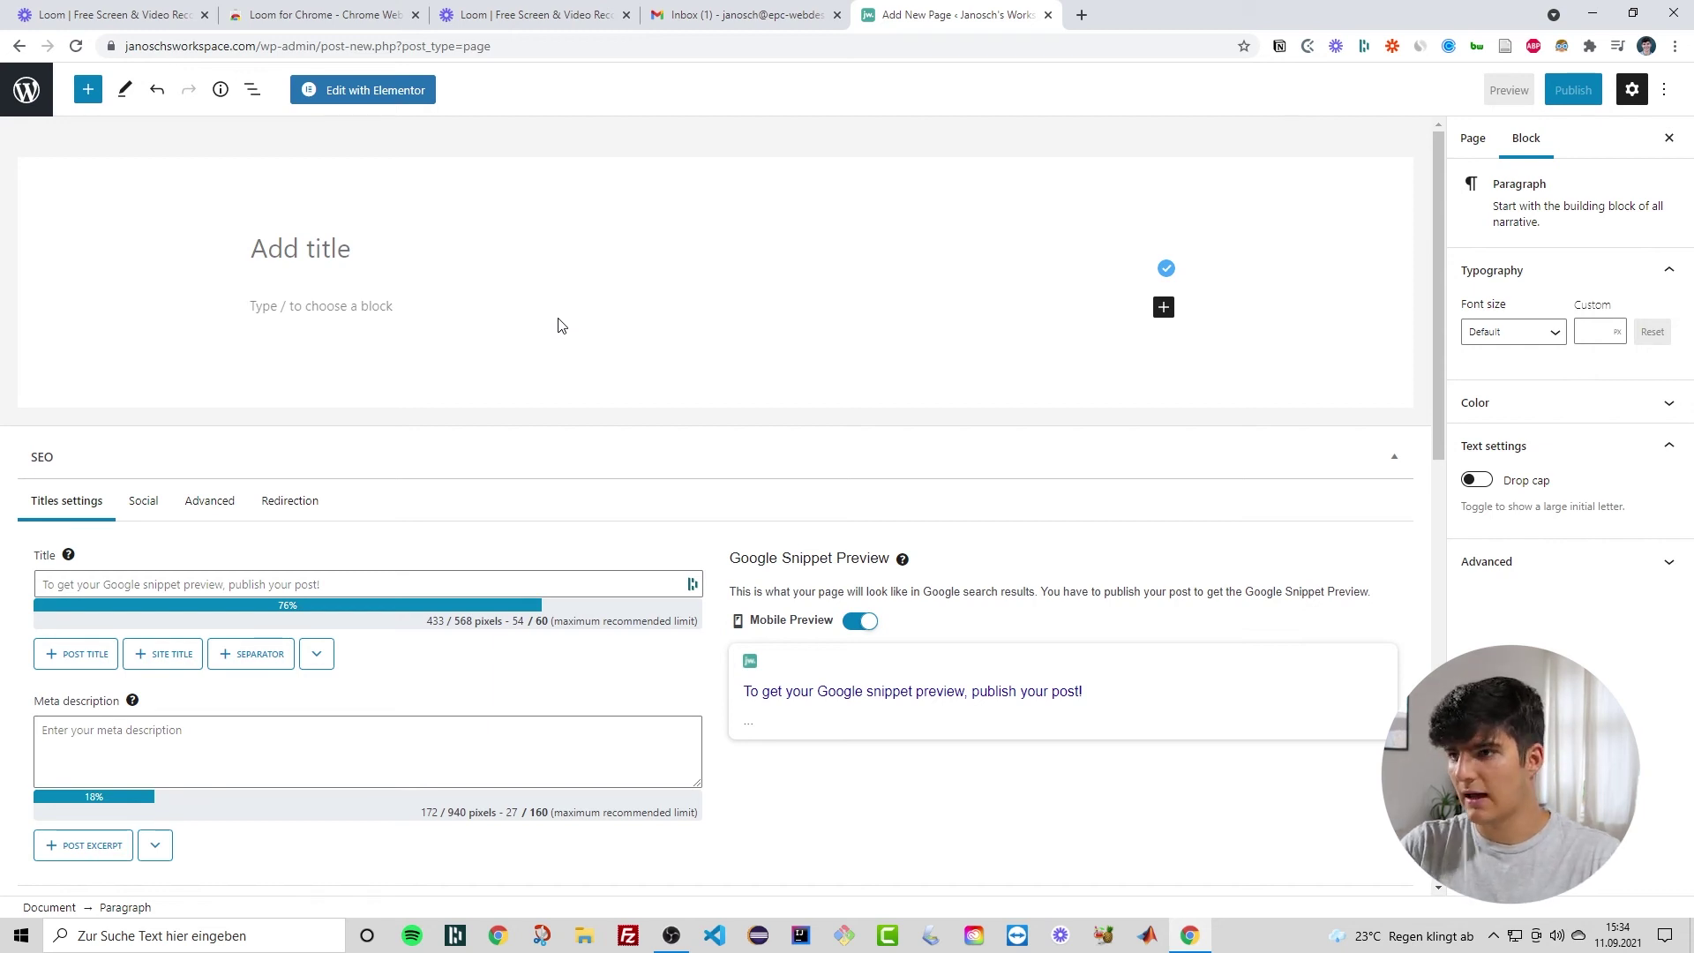
Copy the Loom share link and paste it into the new WordPress page's empty block.
{"action": "left_click", "coordinate": [468, 12]}
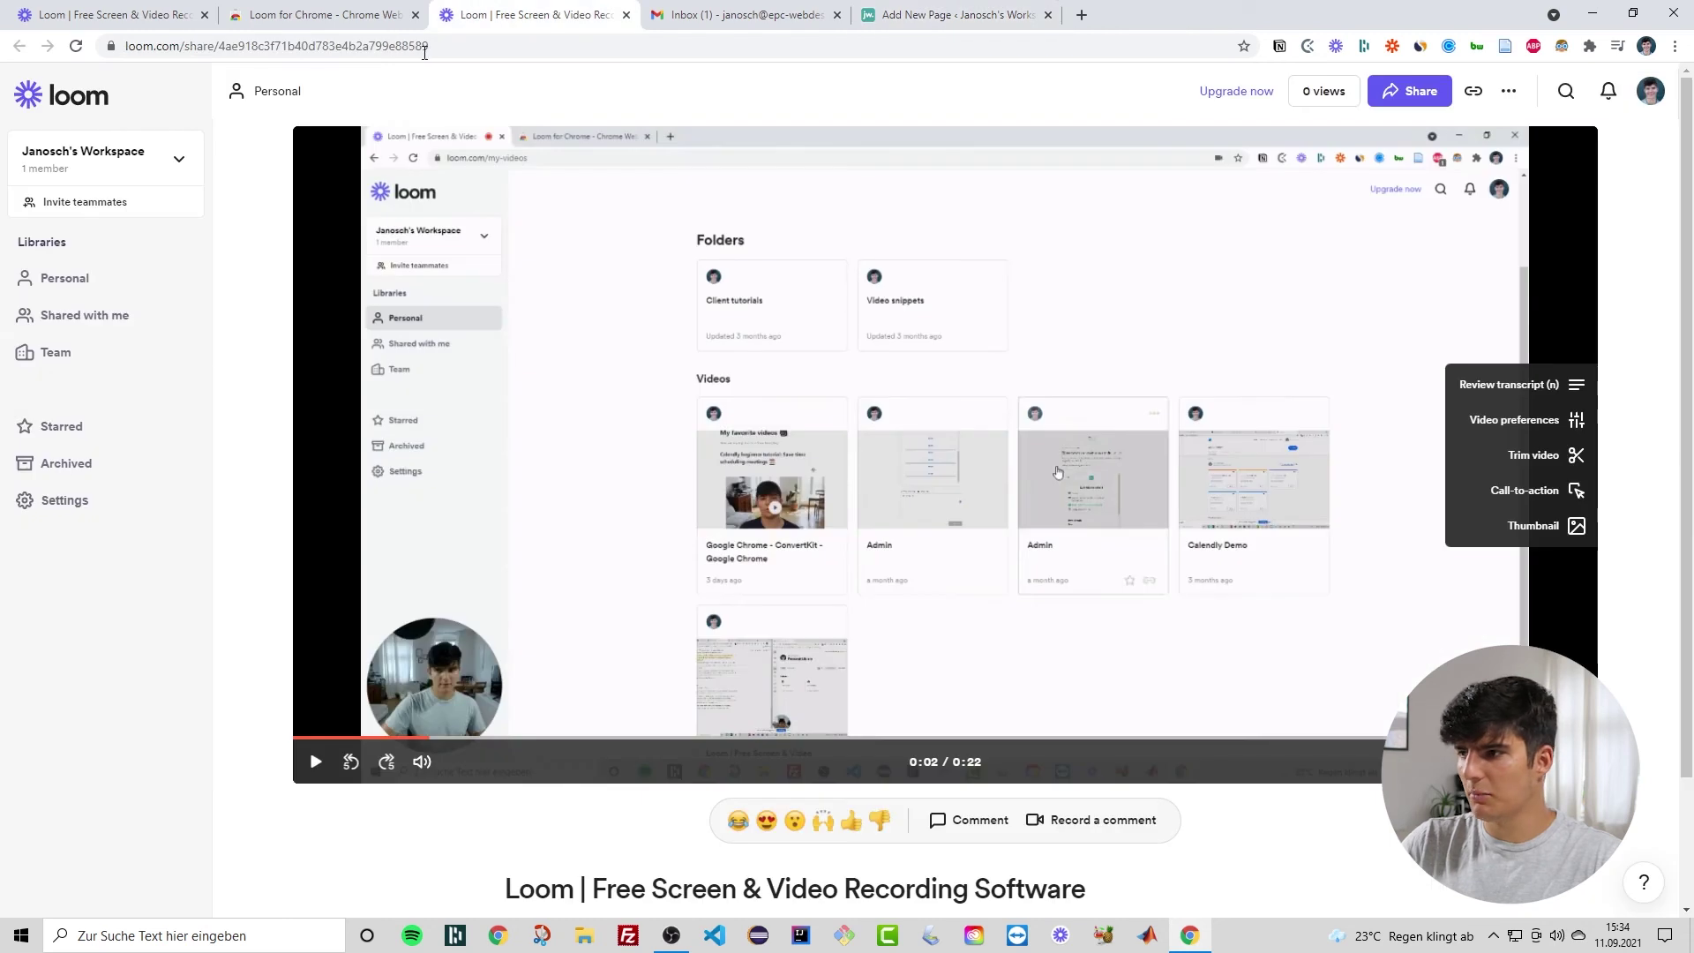
{"action": "left_click", "coordinate": [1471, 90]}
{"action": "left_click", "coordinate": [909, 15]}
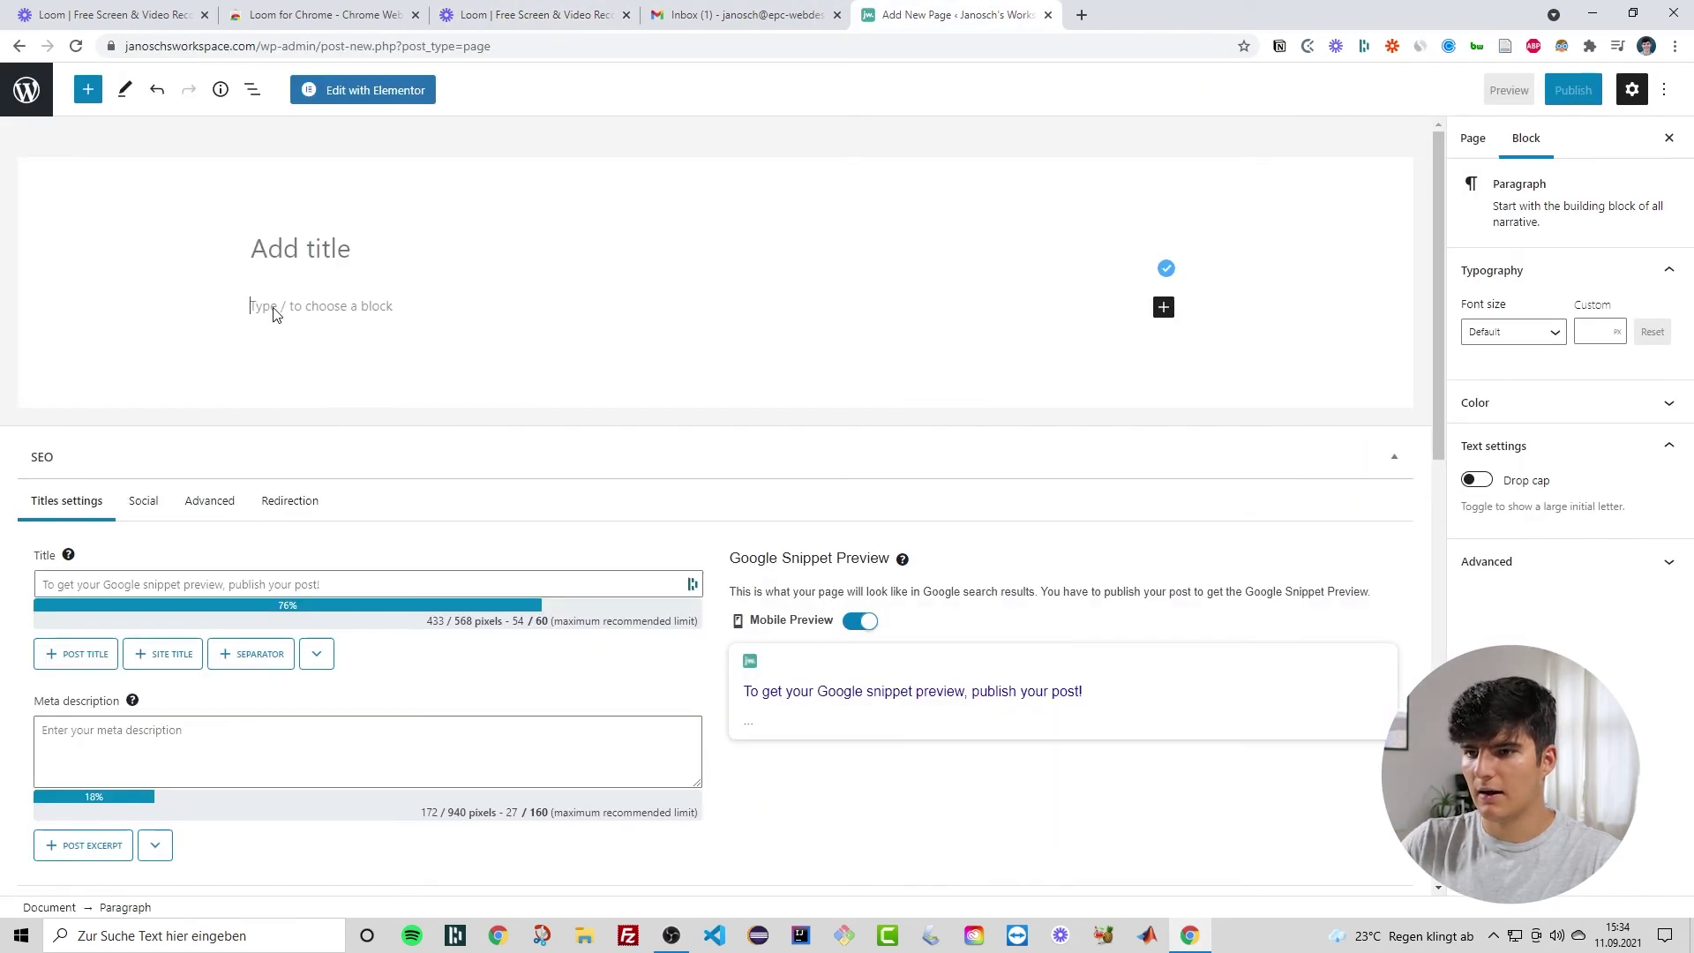
{"action": "left_click", "coordinate": [302, 304]}
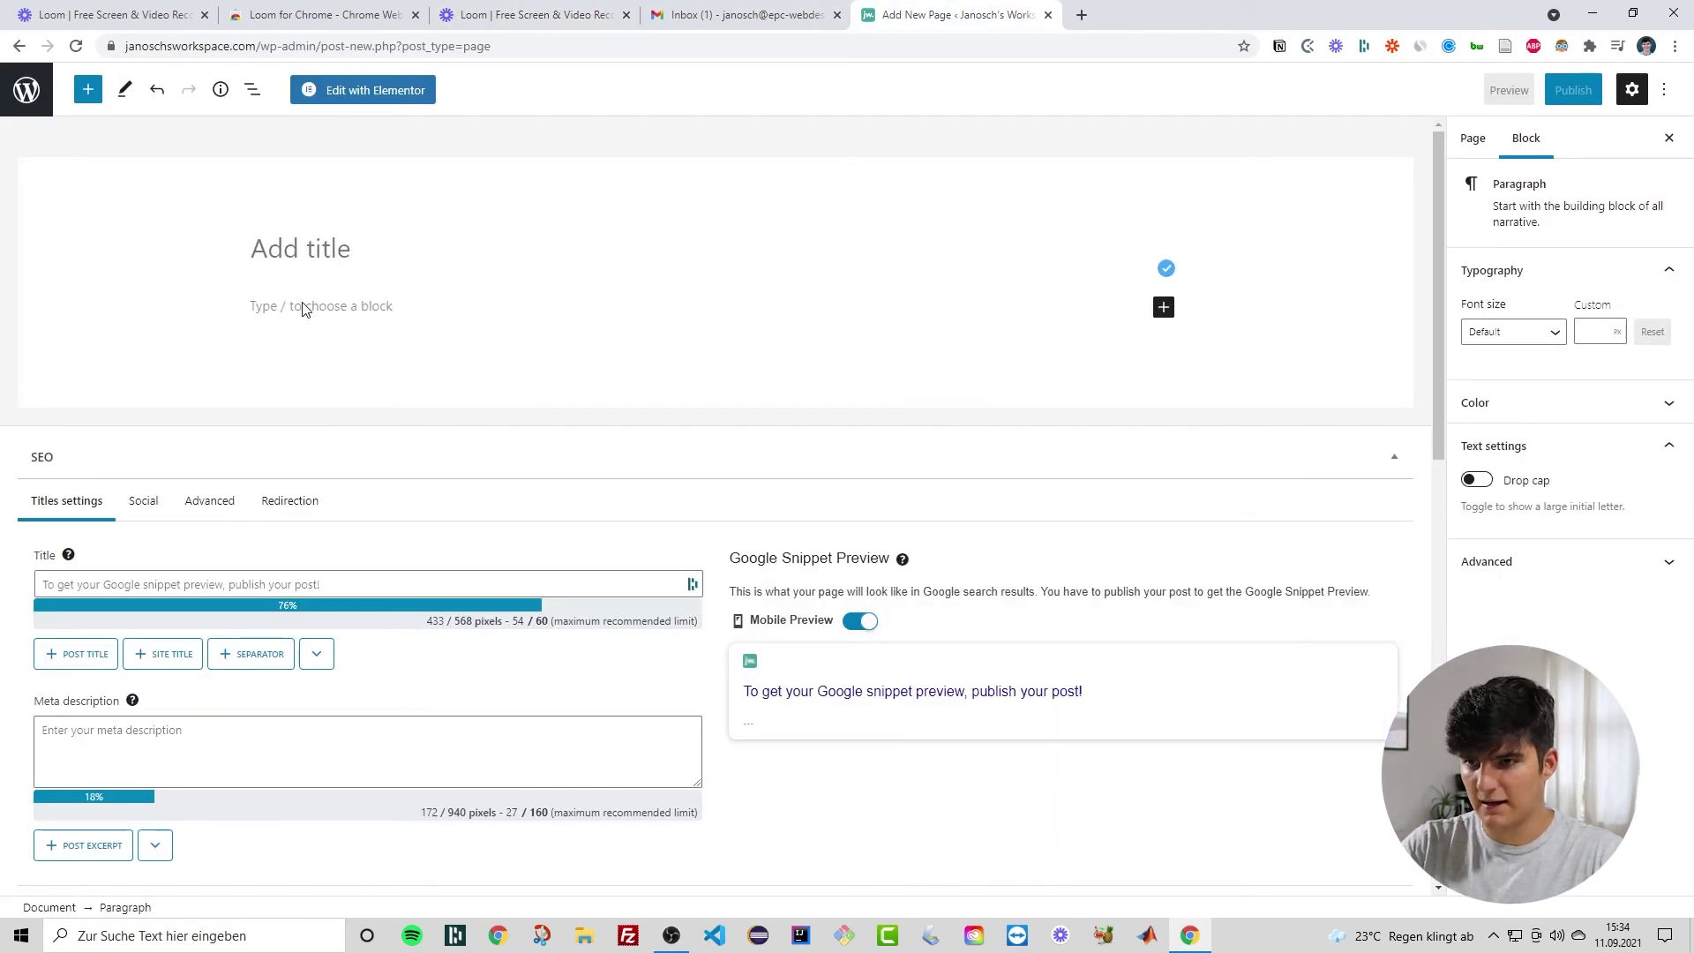
{"action": "key", "text": "ctrl+v"}
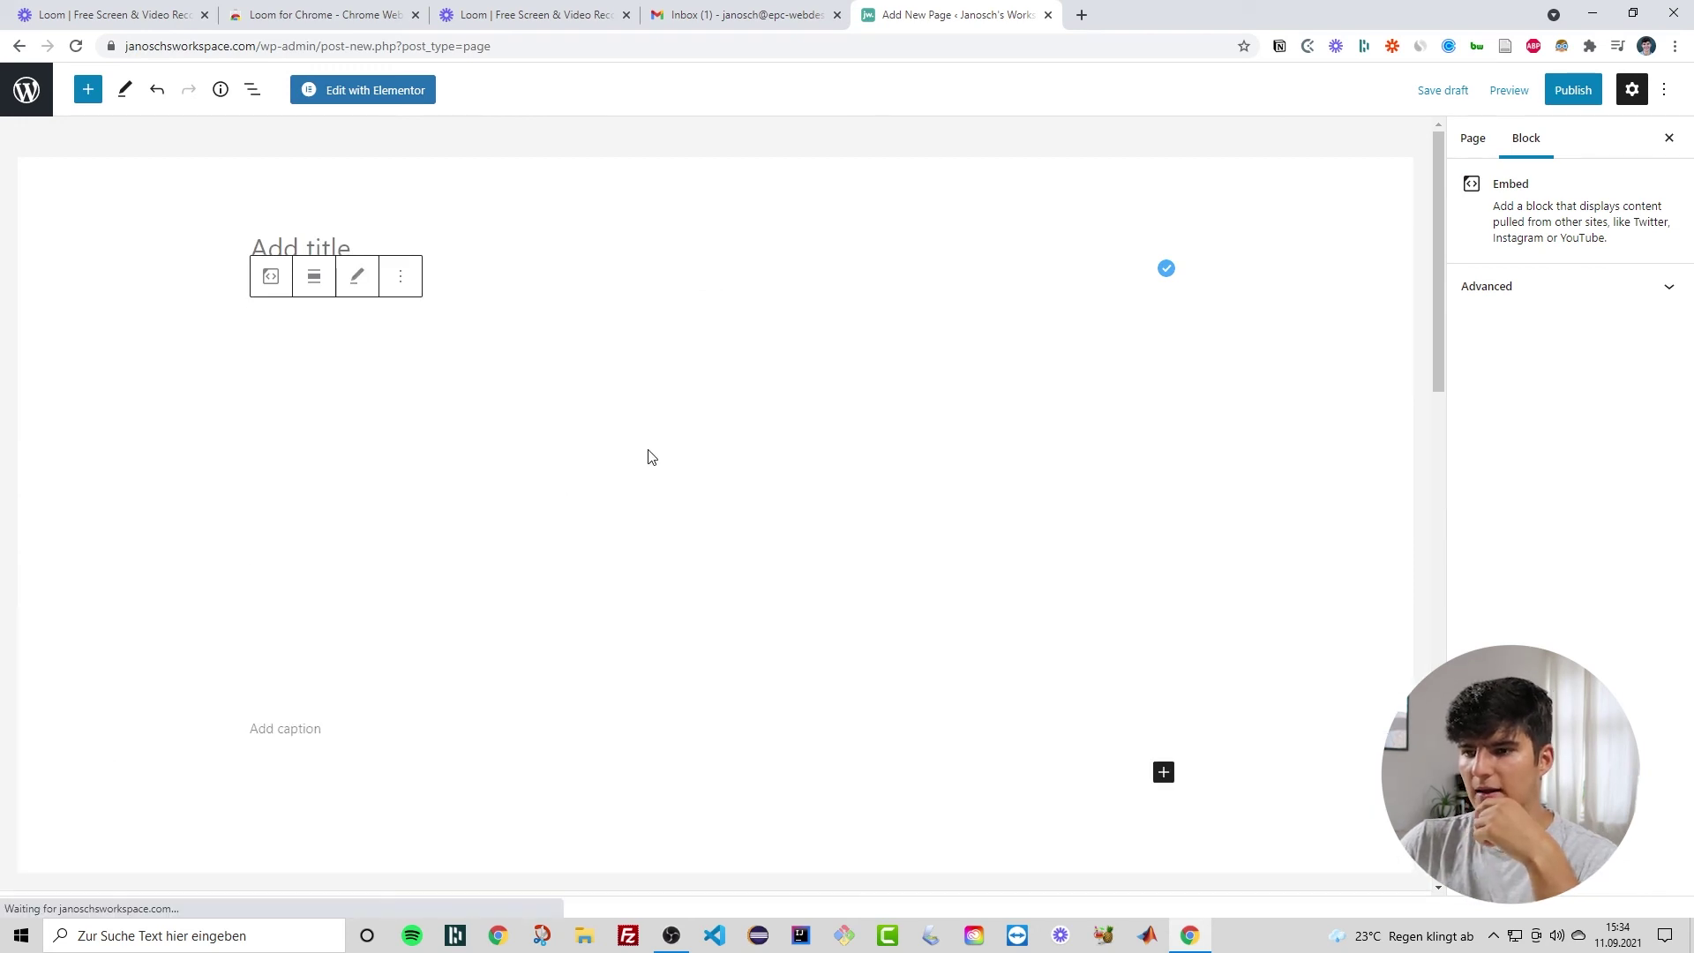
Play the embedded Loom video in the editor to confirm it works.
{"action": "scroll", "coordinate": [195, 476], "scroll_direction": "down", "scroll_amount": 1}
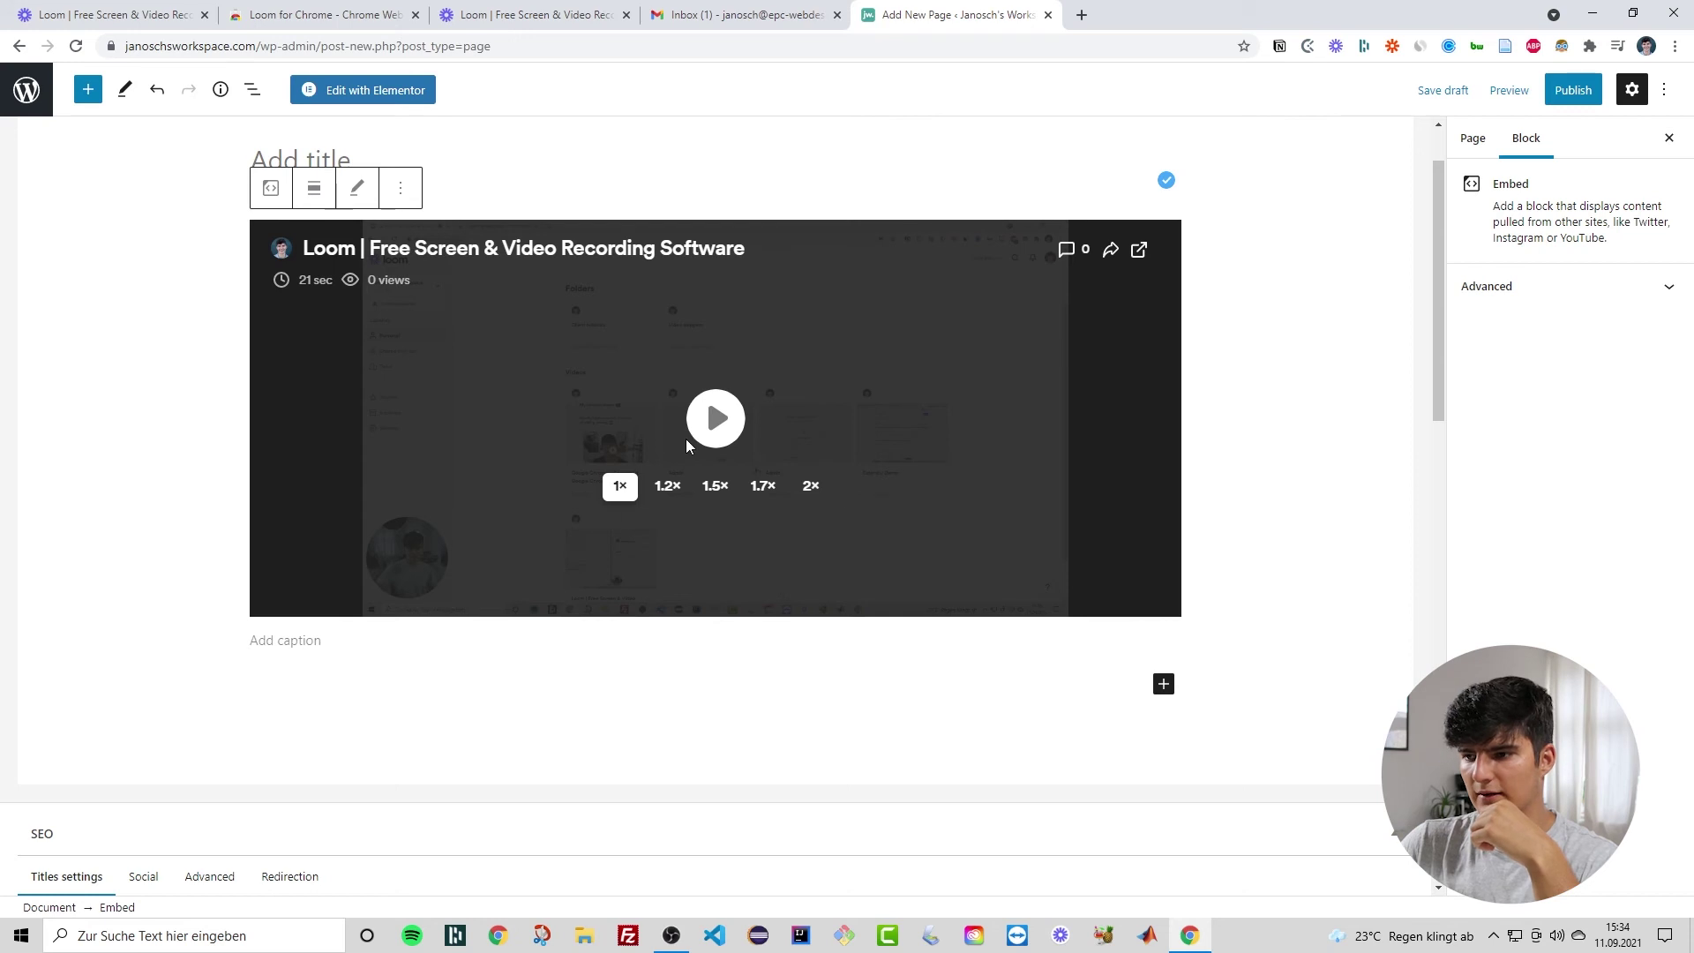
{"action": "scroll", "coordinate": [478, 388], "scroll_direction": "down", "scroll_amount": 1}
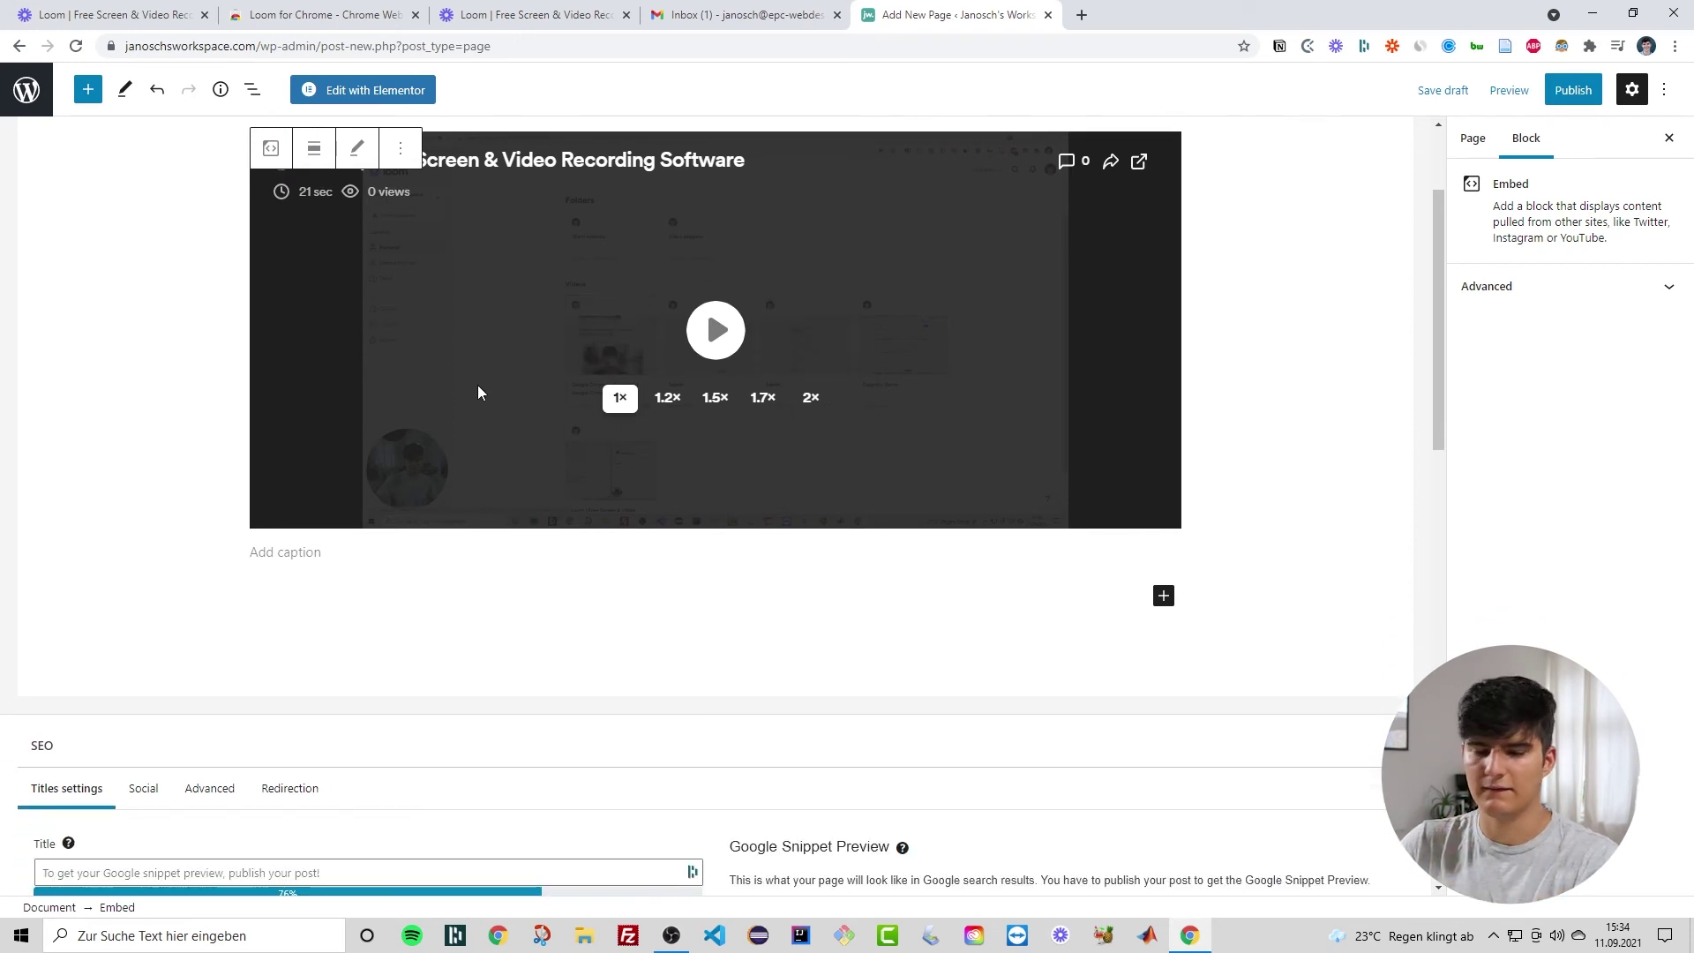
{"action": "scroll", "coordinate": [479, 385], "scroll_direction": "up", "scroll_amount": 2}
{"action": "scroll", "coordinate": [473, 389], "scroll_direction": "down", "scroll_amount": 2}
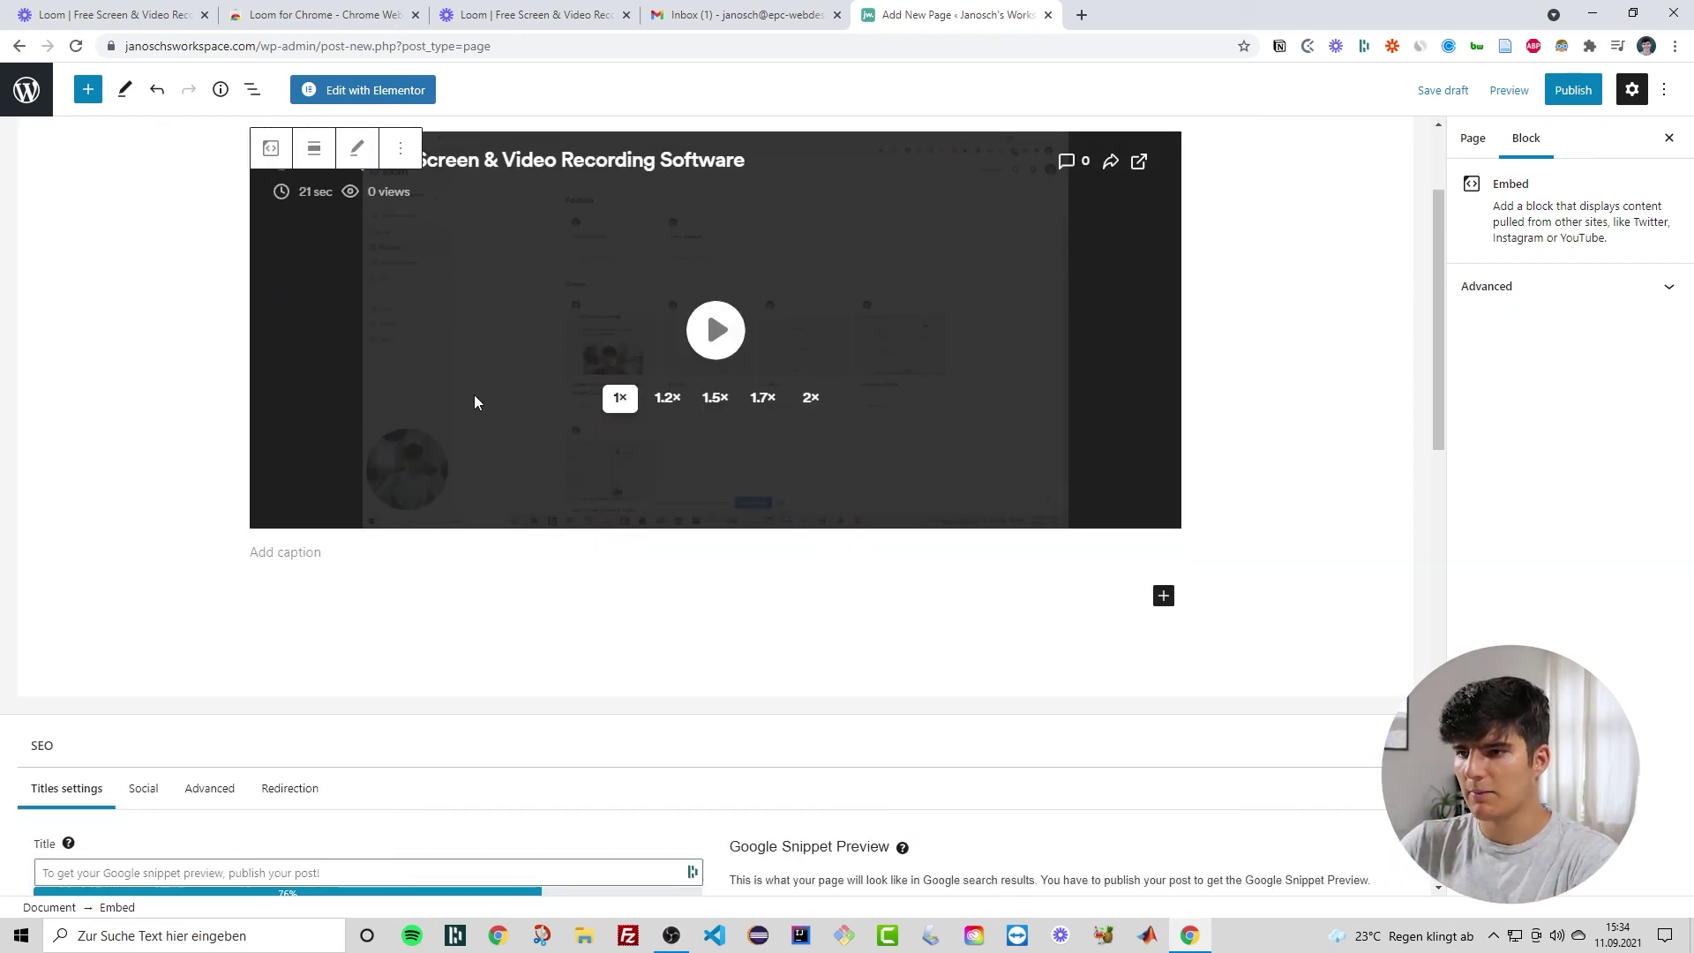
{"action": "scroll", "coordinate": [473, 394], "scroll_direction": "up", "scroll_amount": 1}
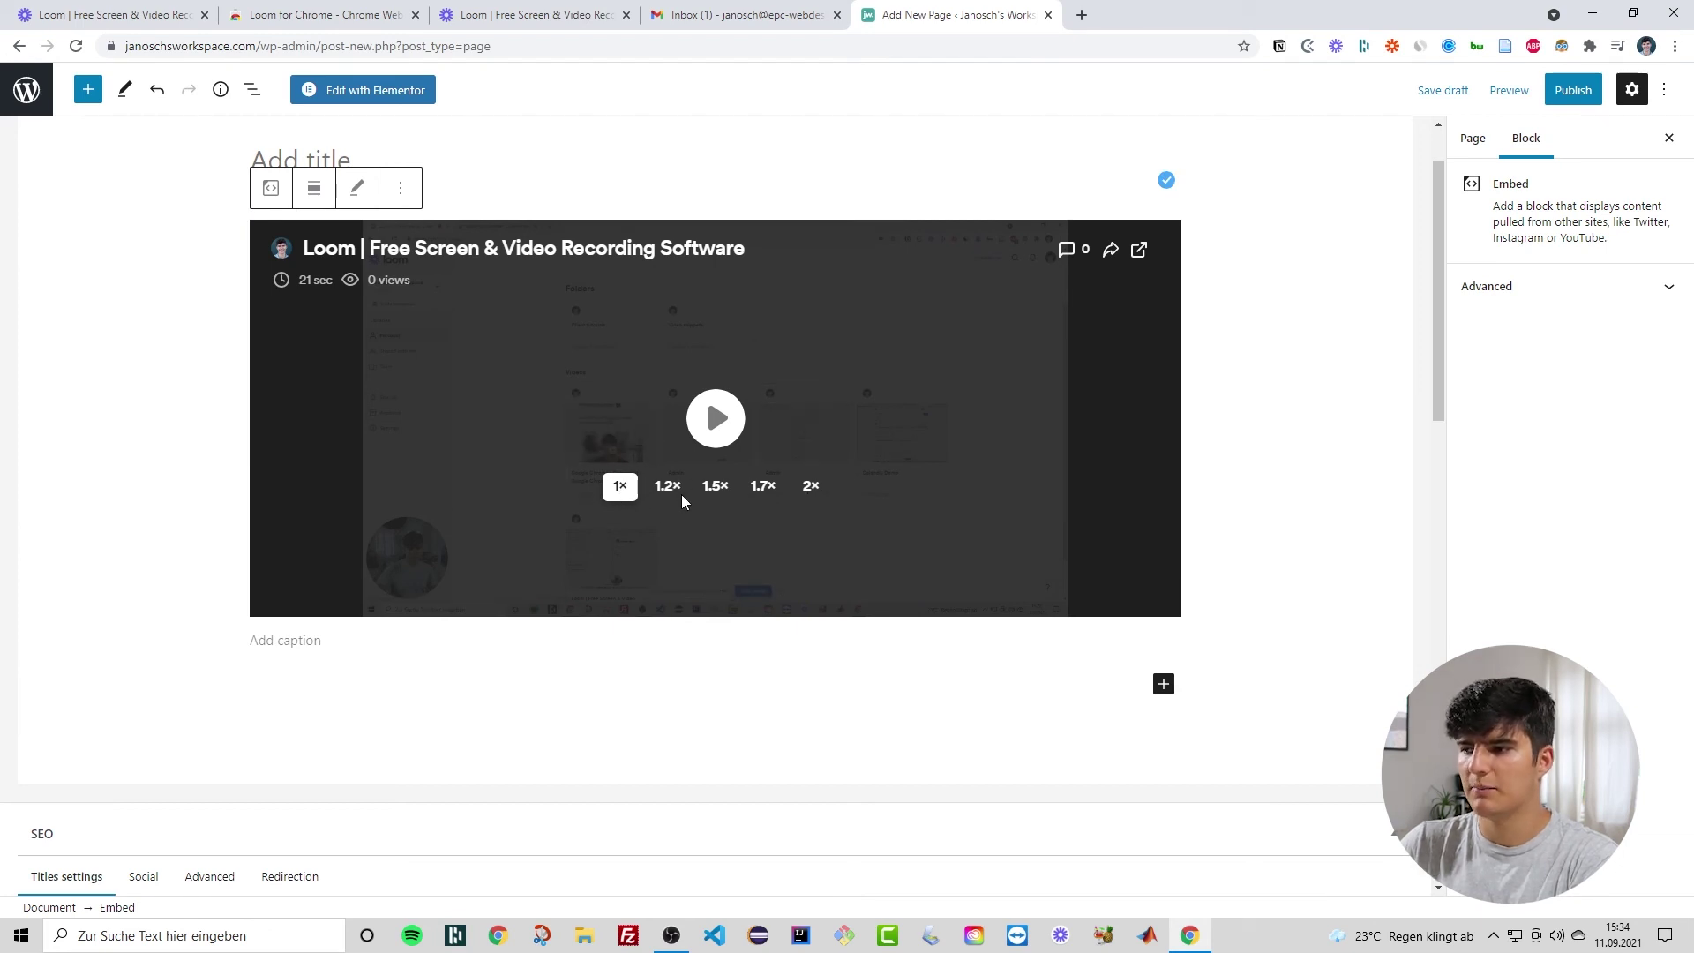
{"action": "left_click", "coordinate": [736, 420]}
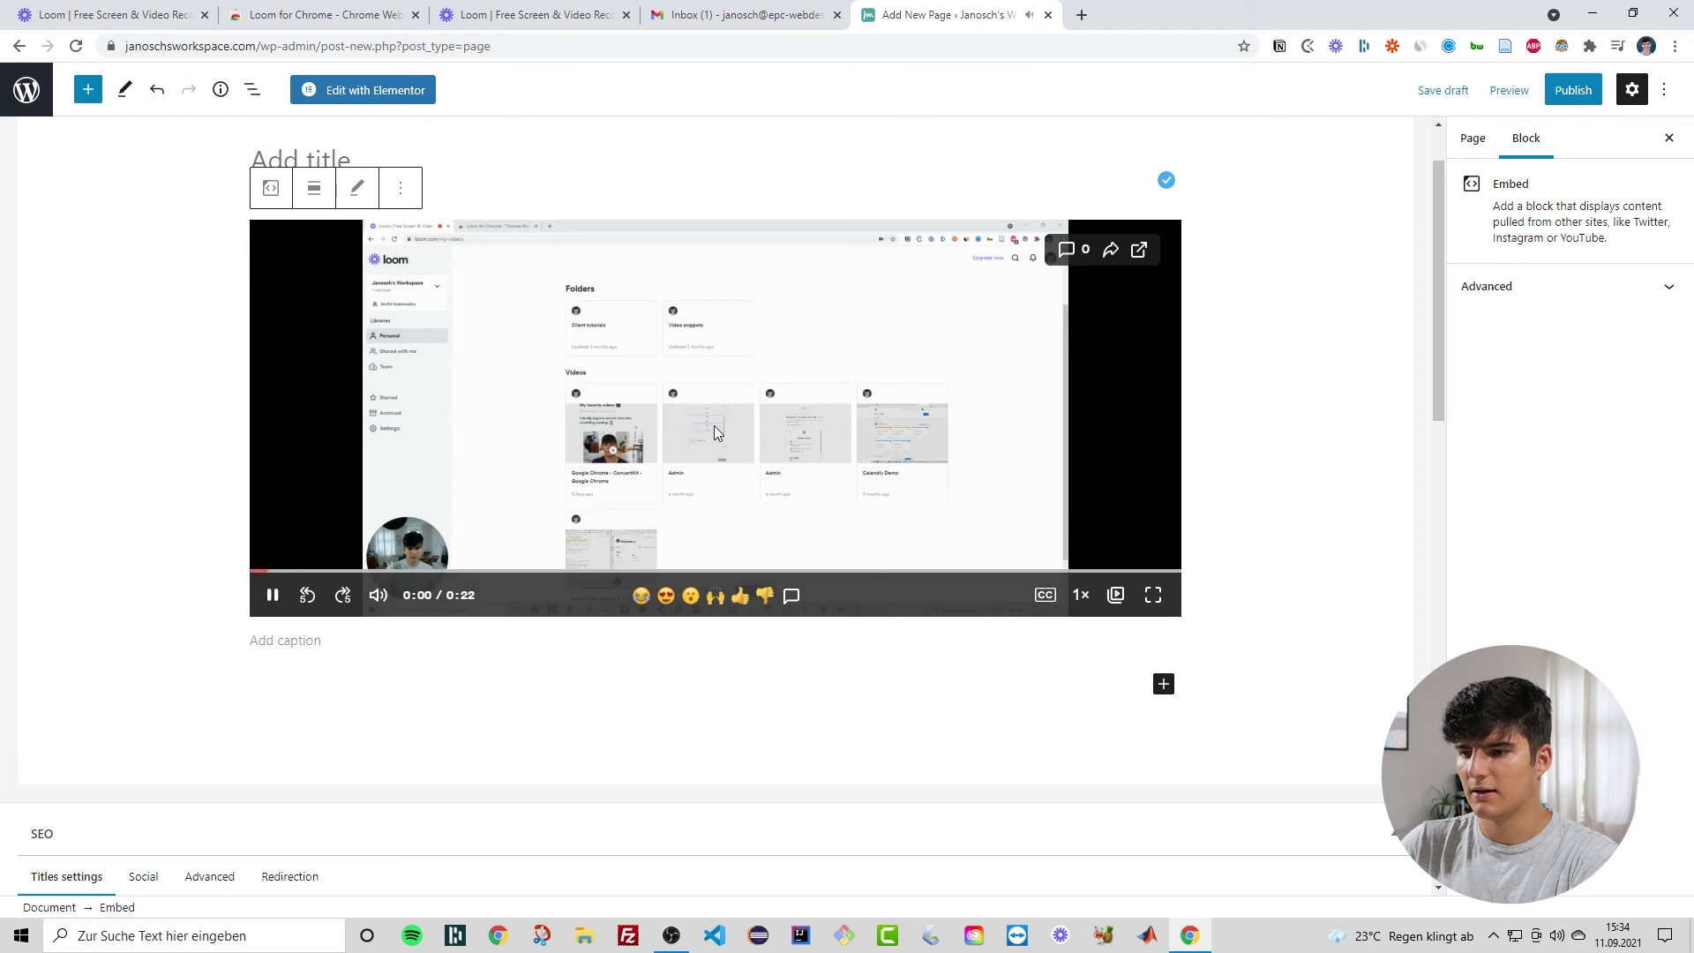
{"action": "scroll", "coordinate": [443, 483], "scroll_direction": "up", "scroll_amount": 1}
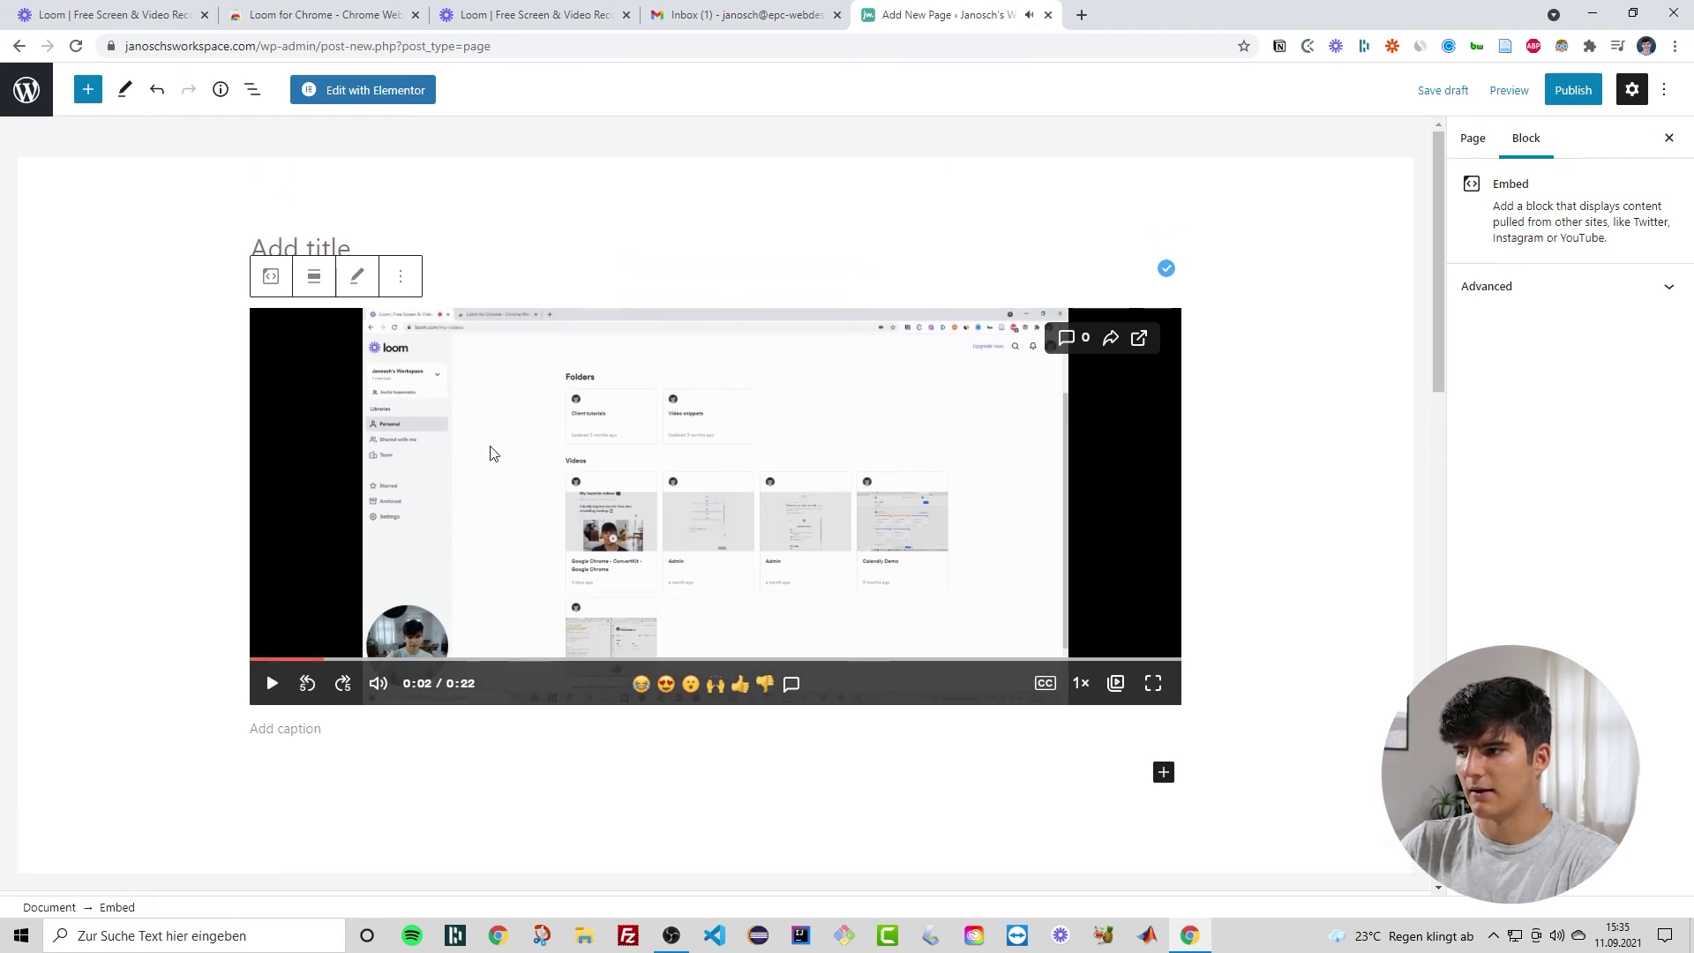